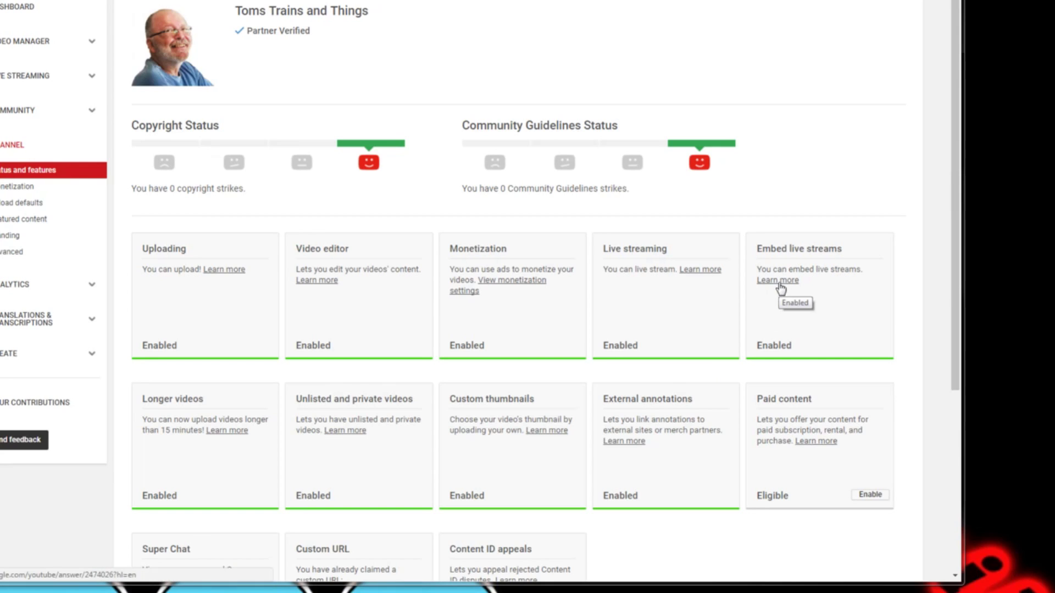
Open the help article for the channel's Live streaming feature and read its introduction and requirements
{"action": "left_click", "coordinate": [699, 271]}
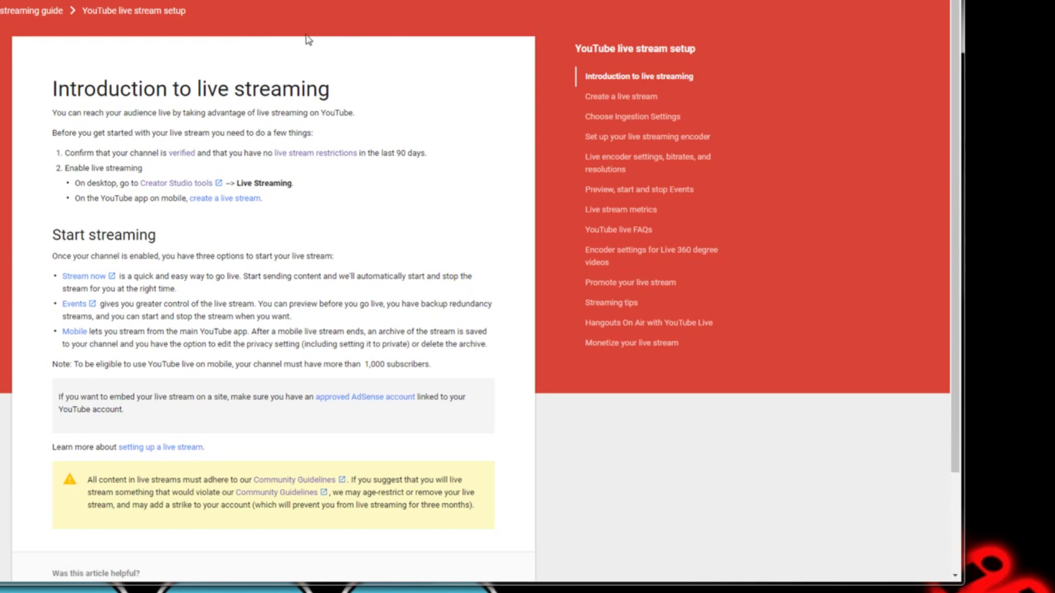
{"action": "scroll", "coordinate": [783, 57], "scroll_direction": "down", "scroll_amount": 3}
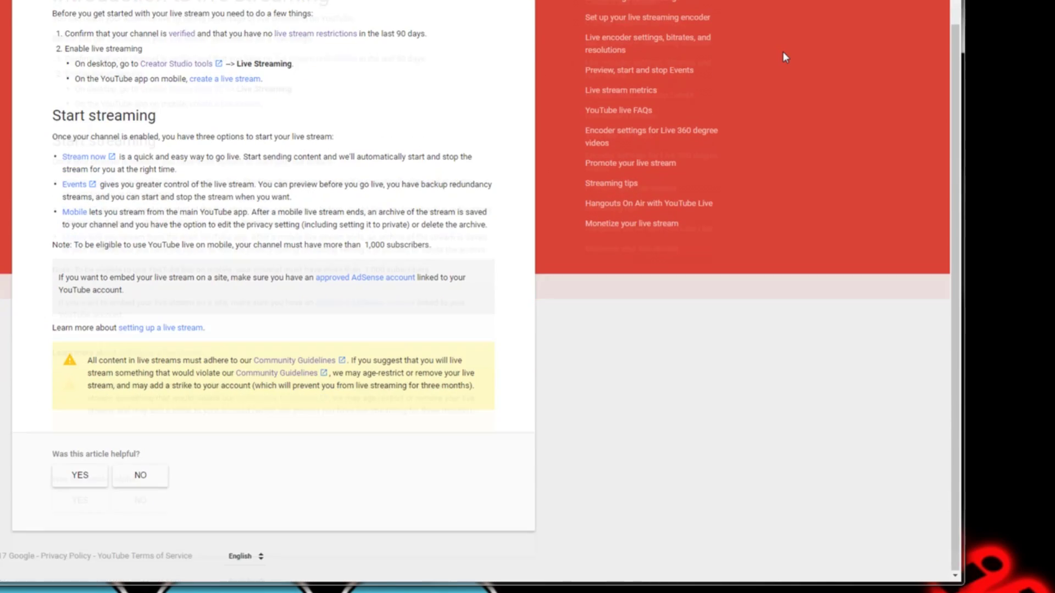
{"action": "scroll", "coordinate": [715, 49], "scroll_direction": "up", "scroll_amount": 1}
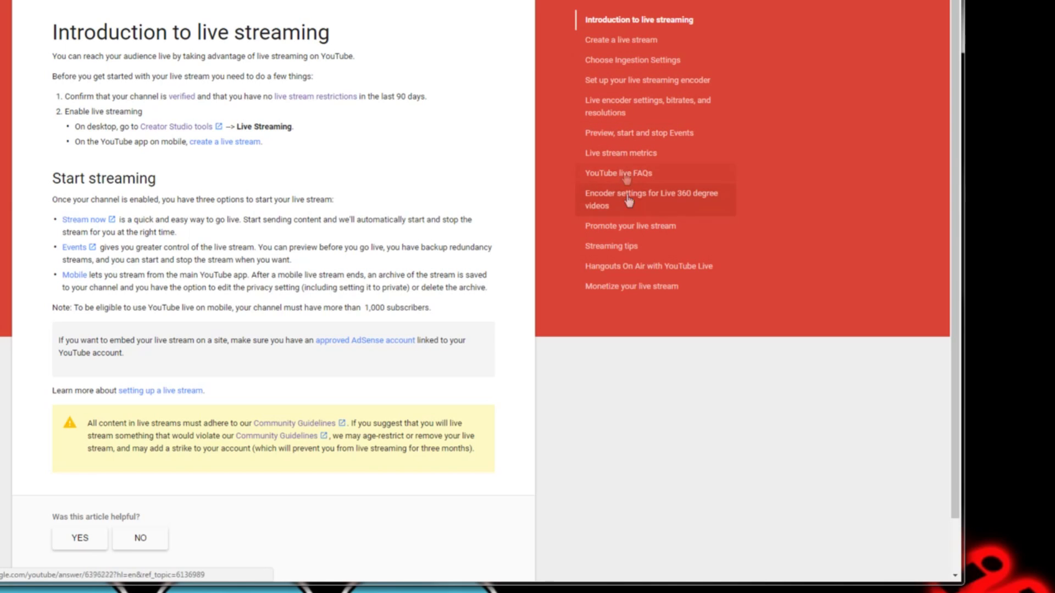
Open the Create a live stream article and read its Mobile section for Android
{"action": "left_click", "coordinate": [629, 42]}
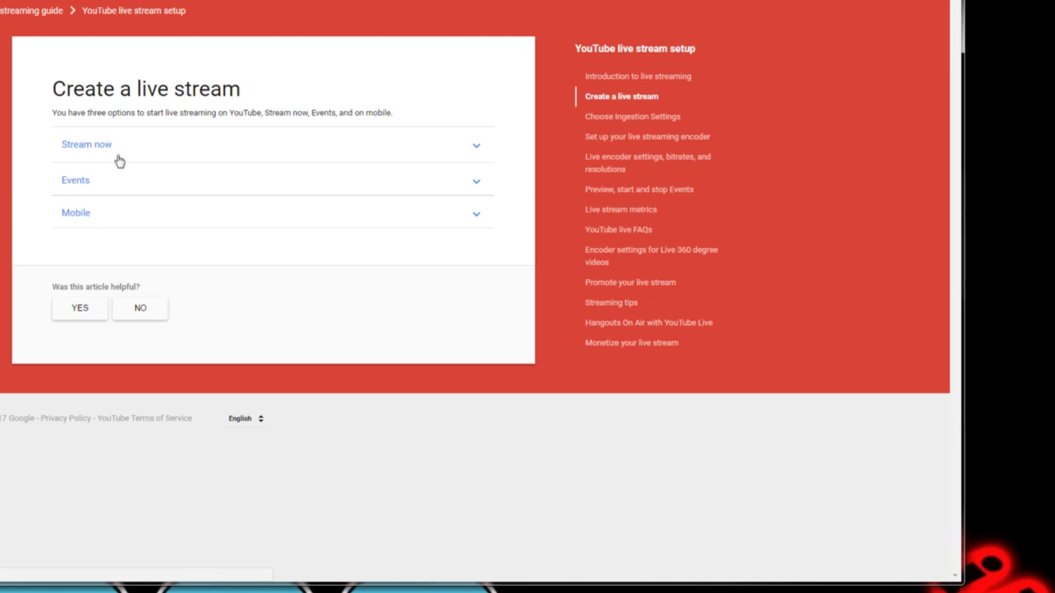
{"action": "left_click", "coordinate": [67, 219]}
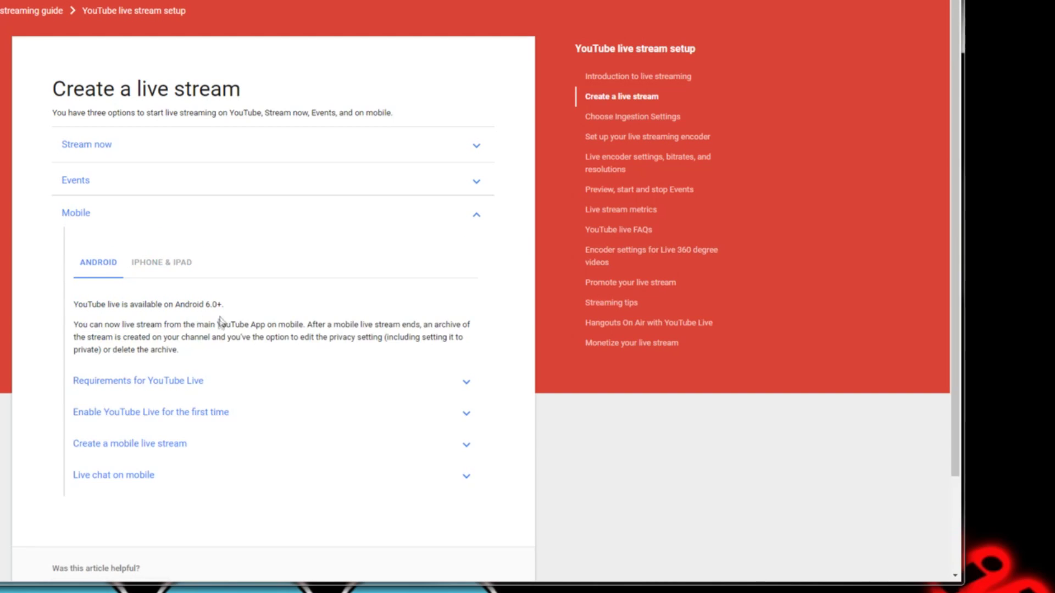
{"action": "scroll", "coordinate": [241, 321], "scroll_direction": "down", "scroll_amount": 2}
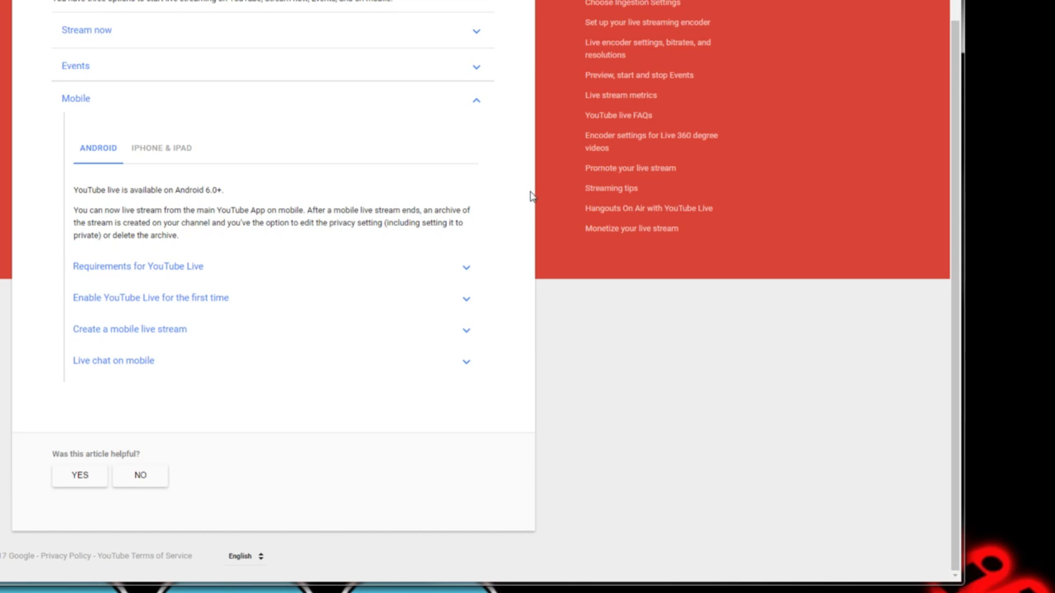
{"action": "scroll", "coordinate": [802, 225], "scroll_direction": "up", "scroll_amount": 2}
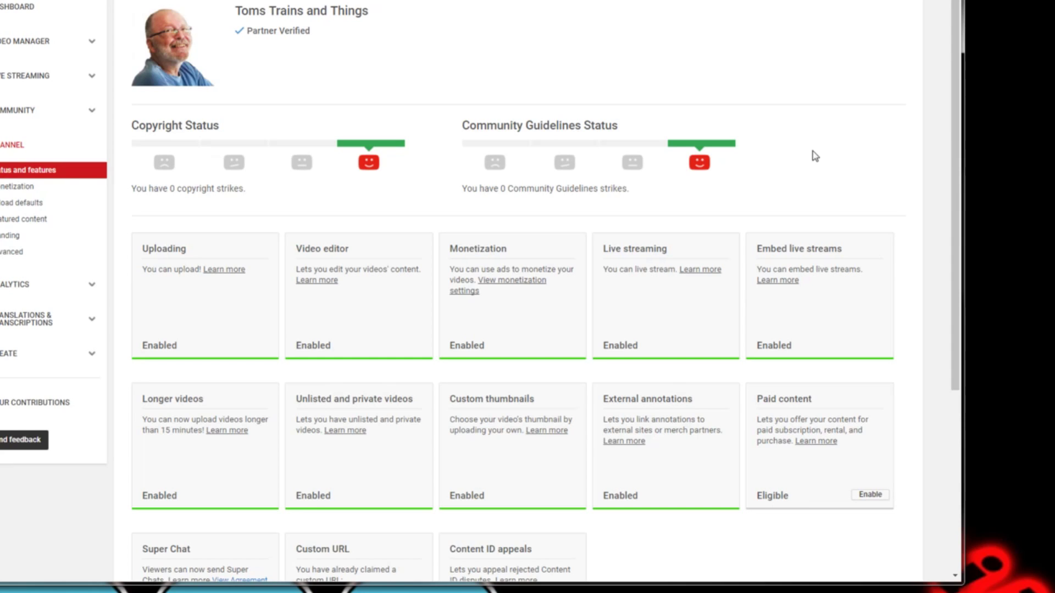
Open the channel's Stream now live dashboard and bring up the stream's basic info settings
{"action": "left_click", "coordinate": [83, 82]}
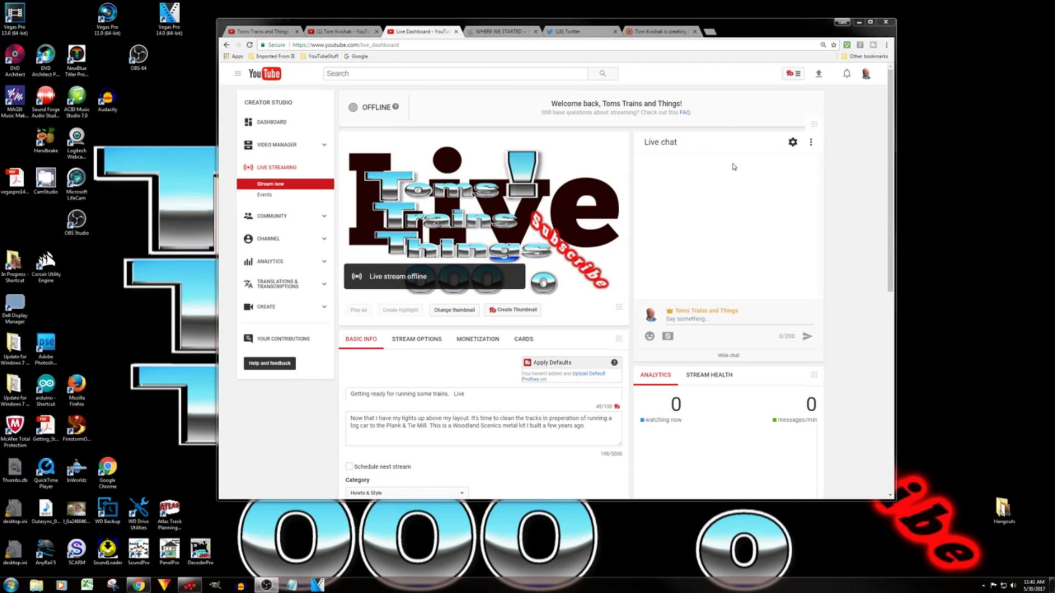
{"action": "mouse_move", "coordinate": [583, 163]}
{"action": "scroll", "coordinate": [455, 238], "scroll_direction": "down", "scroll_amount": 2}
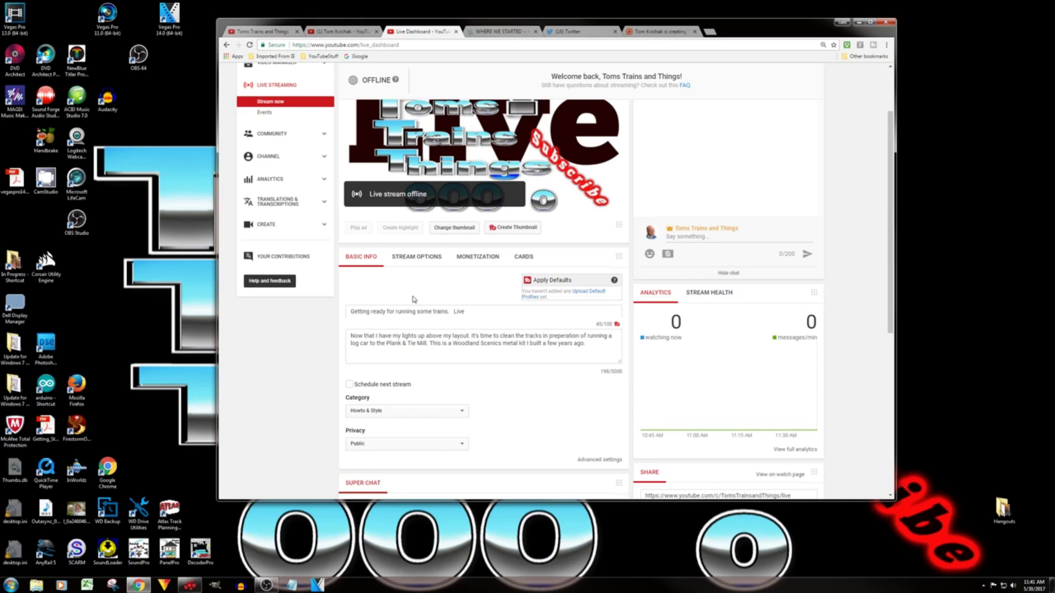
{"action": "scroll", "coordinate": [414, 297], "scroll_direction": "down", "scroll_amount": 2}
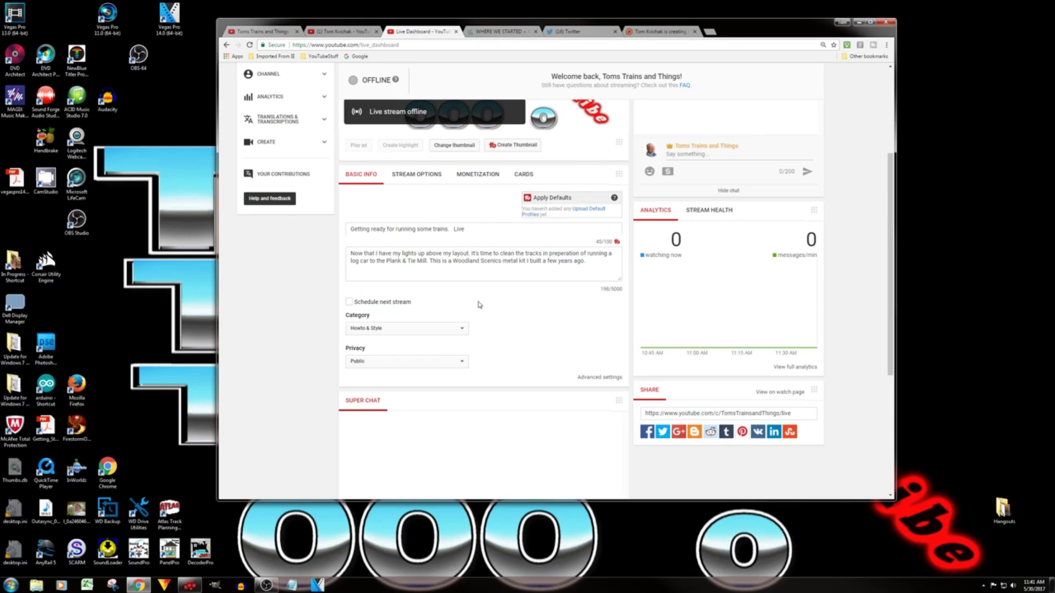
Try scheduling the next stream in the basic info and switch the scheduling off again
{"action": "left_click", "coordinate": [350, 302]}
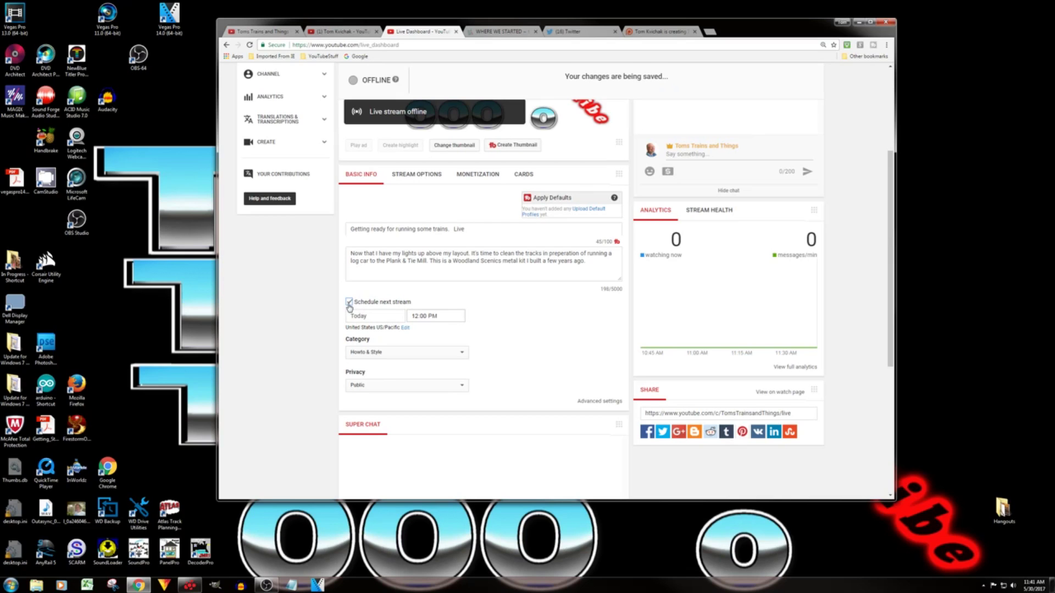
{"action": "left_click", "coordinate": [349, 302]}
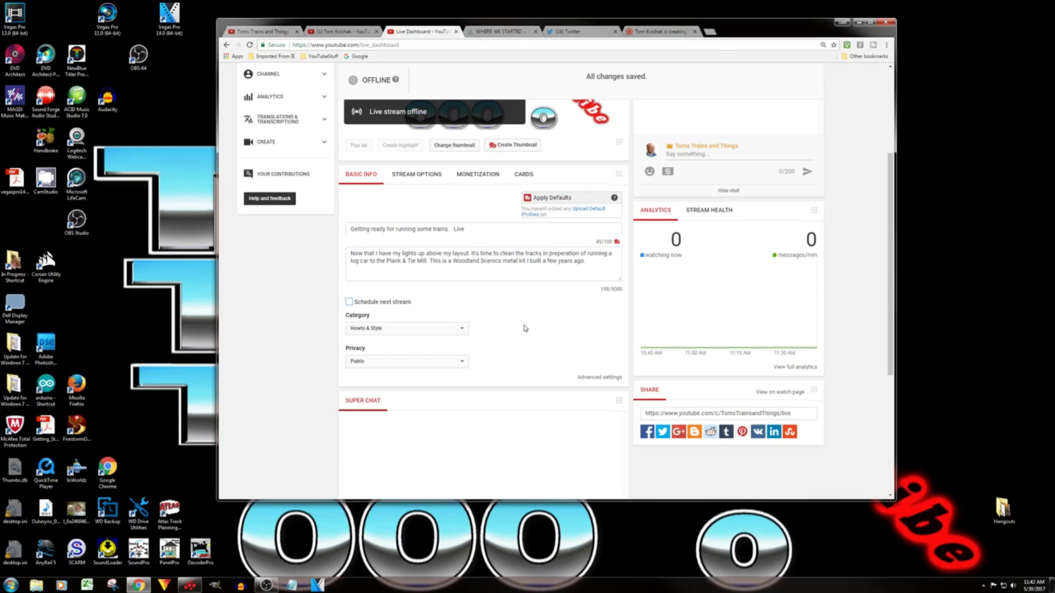
Show the stream options and check the added delay choices, keeping None selected
{"action": "scroll", "coordinate": [524, 328], "scroll_direction": "up", "scroll_amount": 3}
{"action": "mouse_move", "coordinate": [511, 189]}
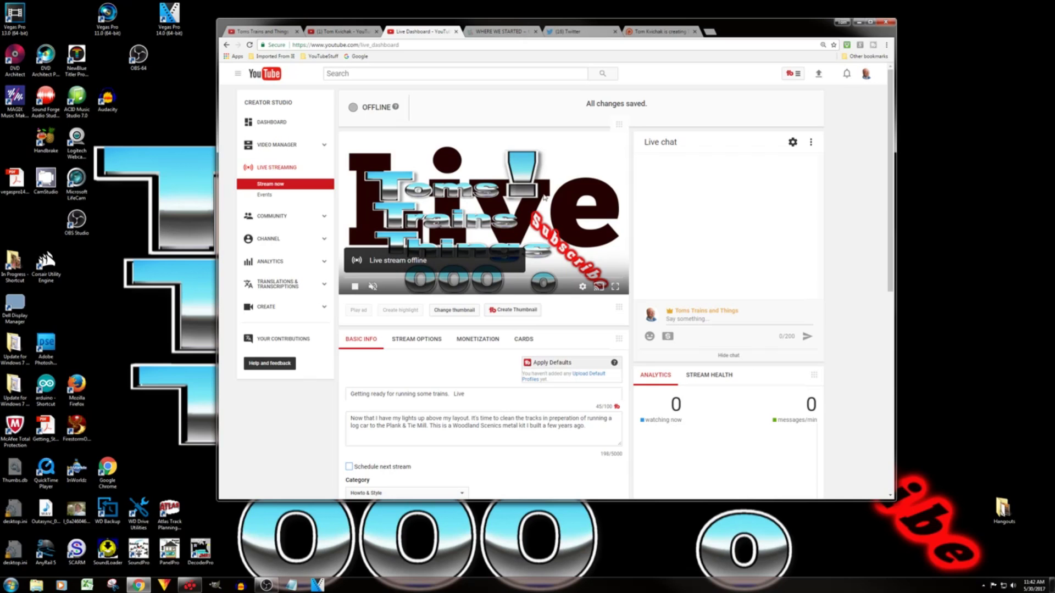
{"action": "scroll", "coordinate": [509, 398], "scroll_direction": "down", "scroll_amount": 3}
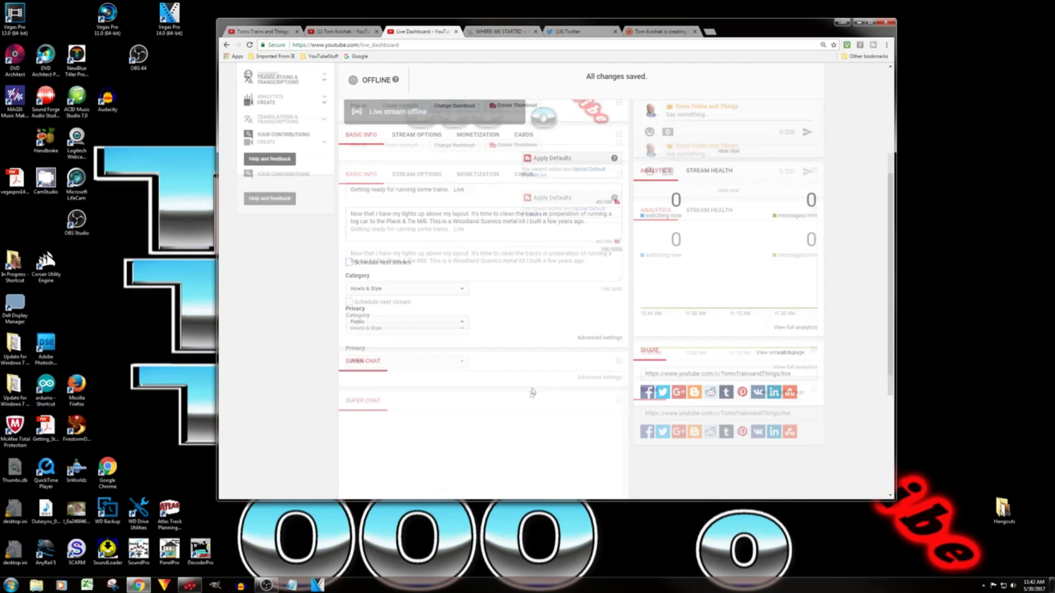
{"action": "scroll", "coordinate": [532, 392], "scroll_direction": "up", "scroll_amount": 2}
{"action": "left_click", "coordinate": [412, 220]}
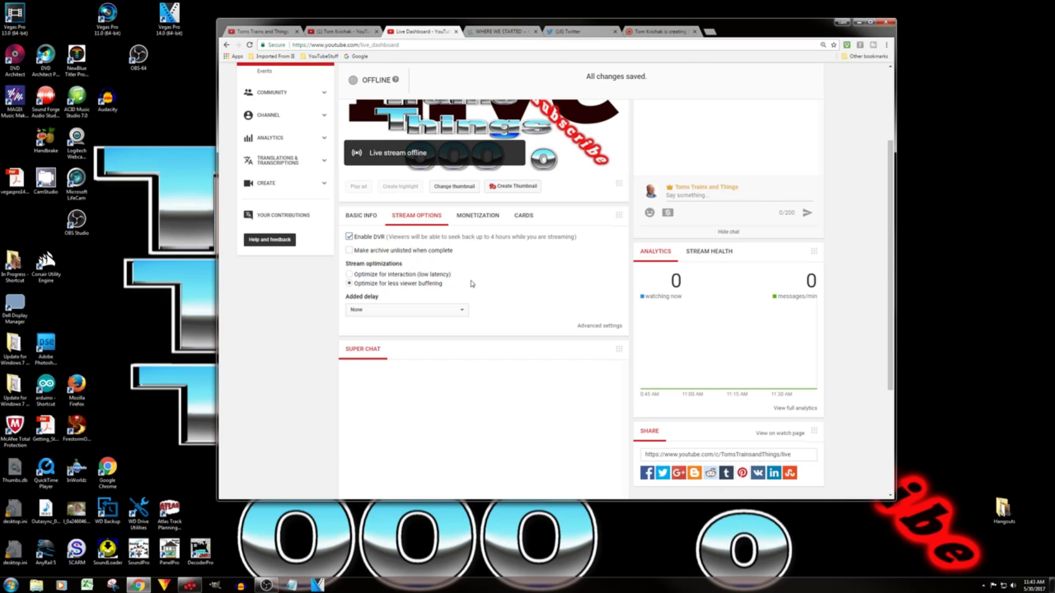
{"action": "left_click", "coordinate": [464, 314]}
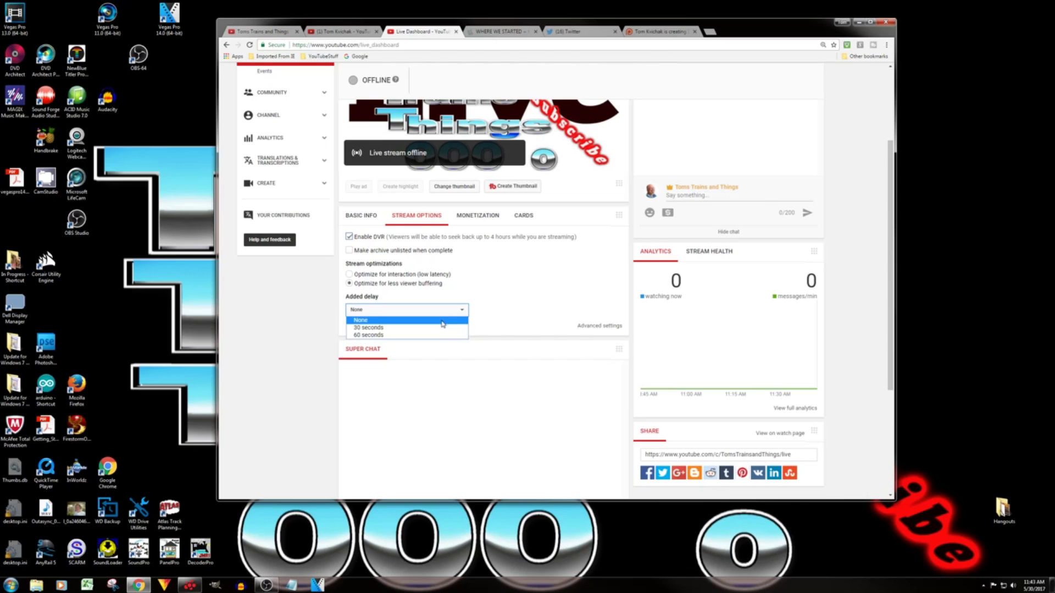
{"action": "left_click", "coordinate": [461, 319]}
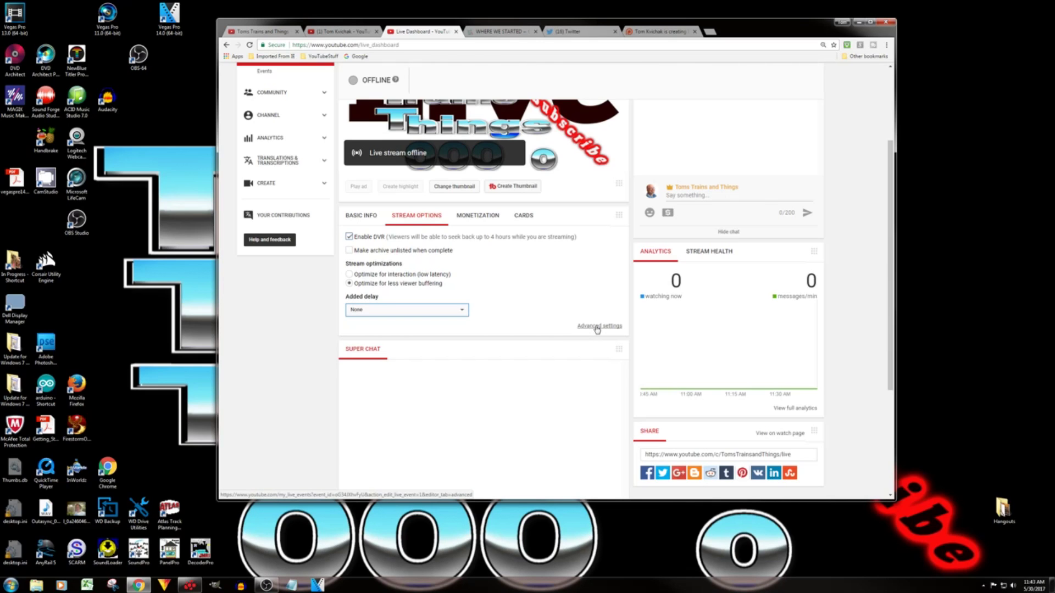
Examine the Super Chat area and the encoder setup's server URL and stream key fields
{"action": "scroll", "coordinate": [530, 333], "scroll_direction": "down", "scroll_amount": 3}
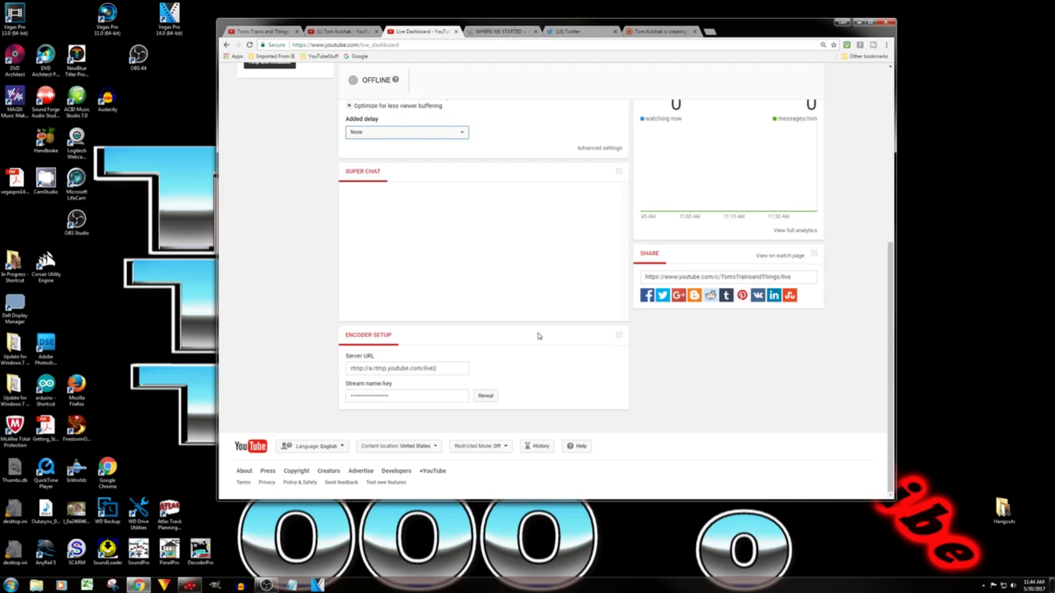
{"action": "scroll", "coordinate": [538, 336], "scroll_direction": "up", "scroll_amount": 3}
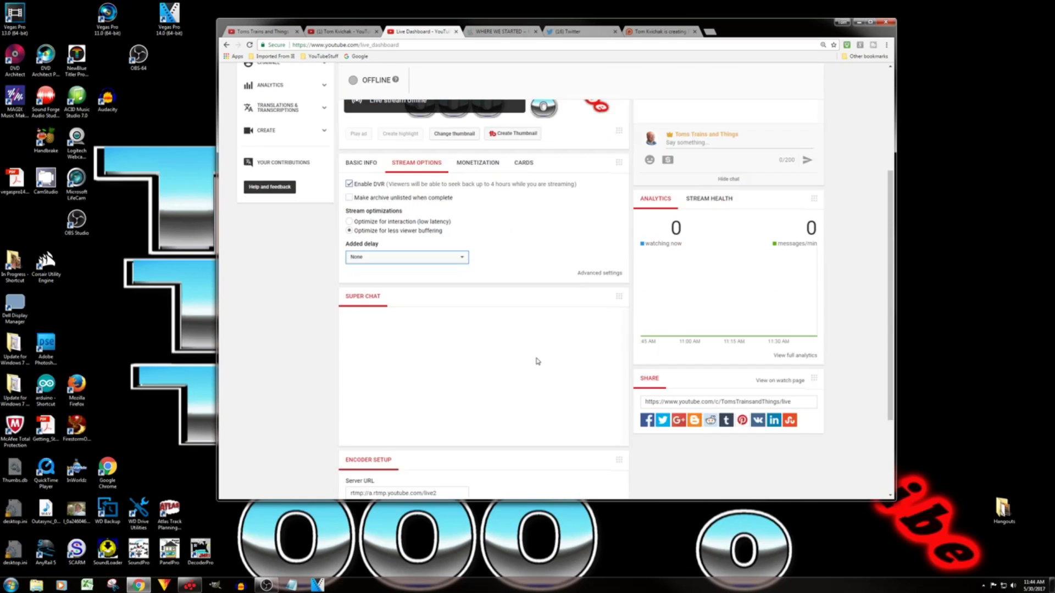
{"action": "scroll", "coordinate": [537, 357], "scroll_direction": "down", "scroll_amount": 2}
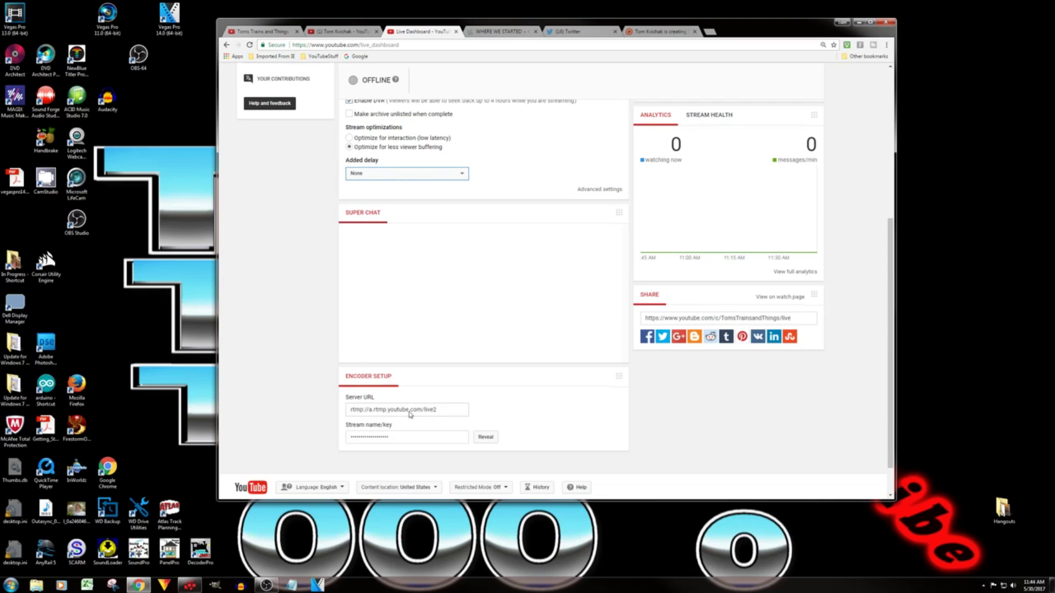
{"action": "scroll", "coordinate": [516, 348], "scroll_direction": "up", "scroll_amount": 5}
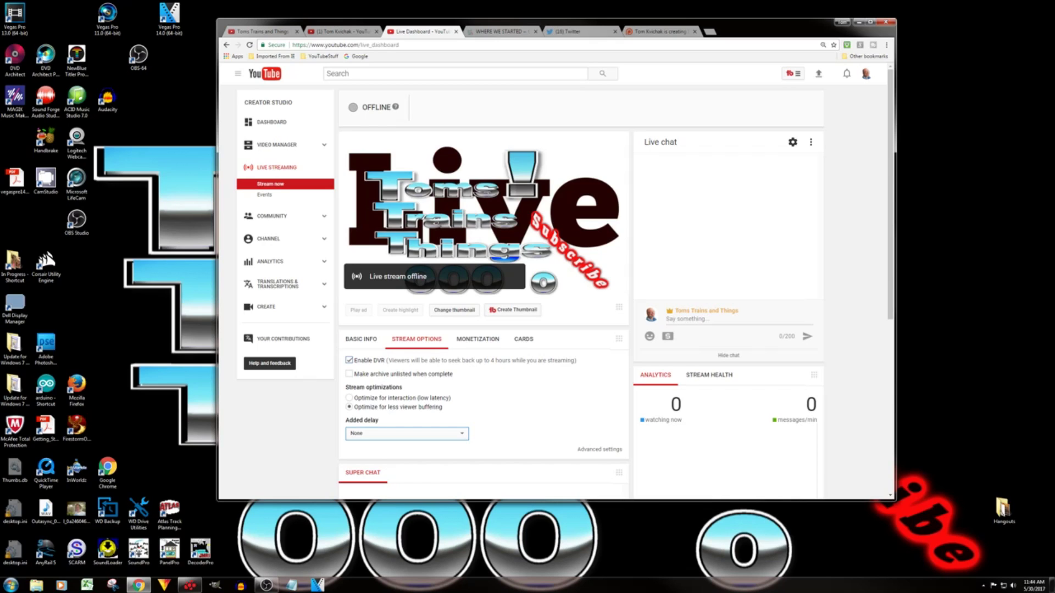
Open the live chat settings, try out slow mode and turn it off again
{"action": "left_click_drag", "start_coordinate": [1054, 72], "coordinate": [1054, 104]}
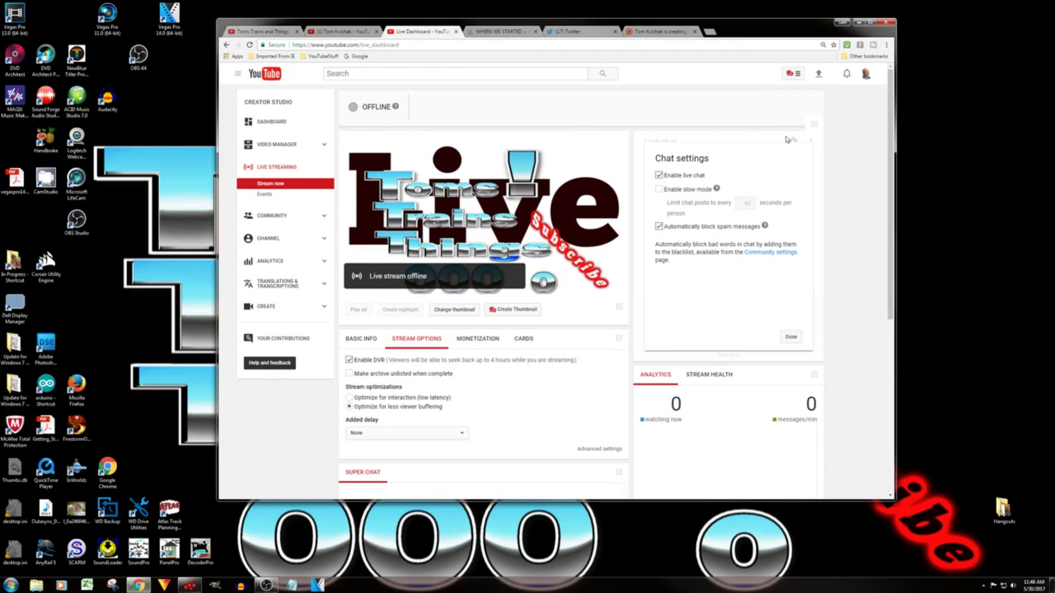
{"action": "left_click", "coordinate": [791, 337]}
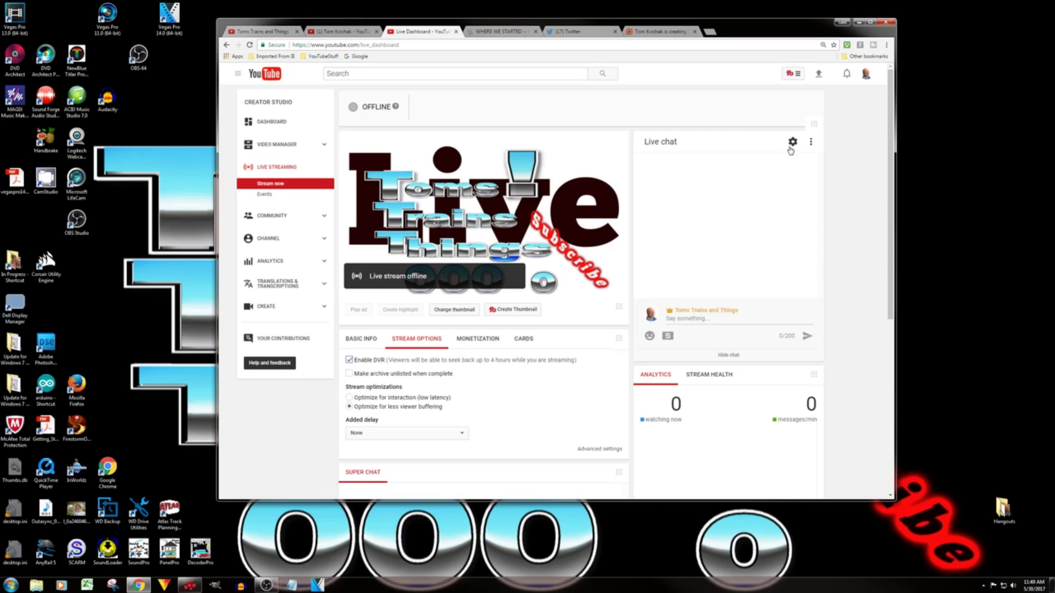
{"action": "left_click", "coordinate": [793, 141]}
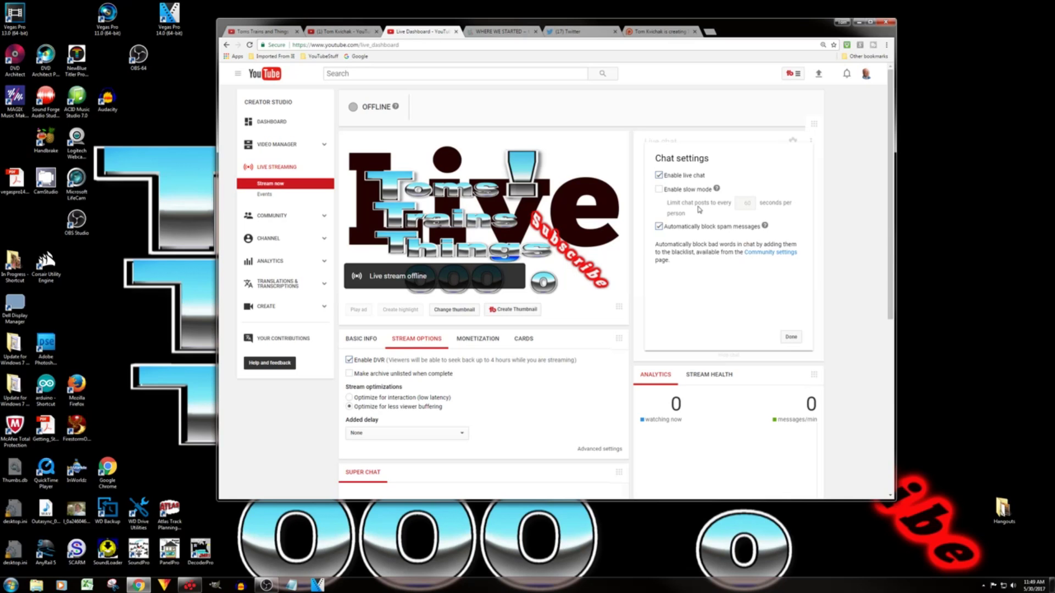
{"action": "left_click", "coordinate": [665, 190]}
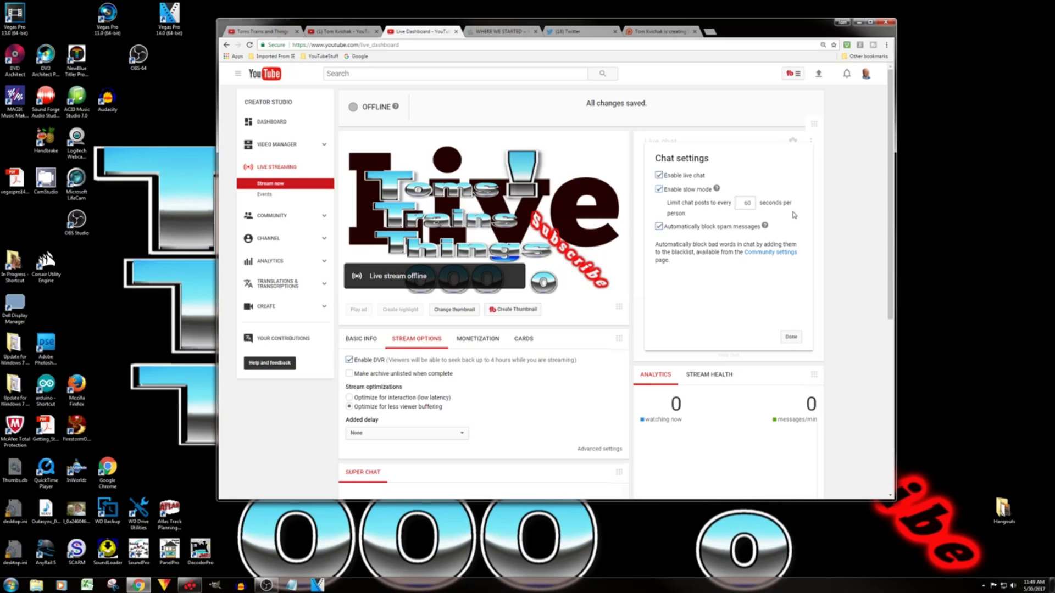
{"action": "left_click", "coordinate": [659, 190]}
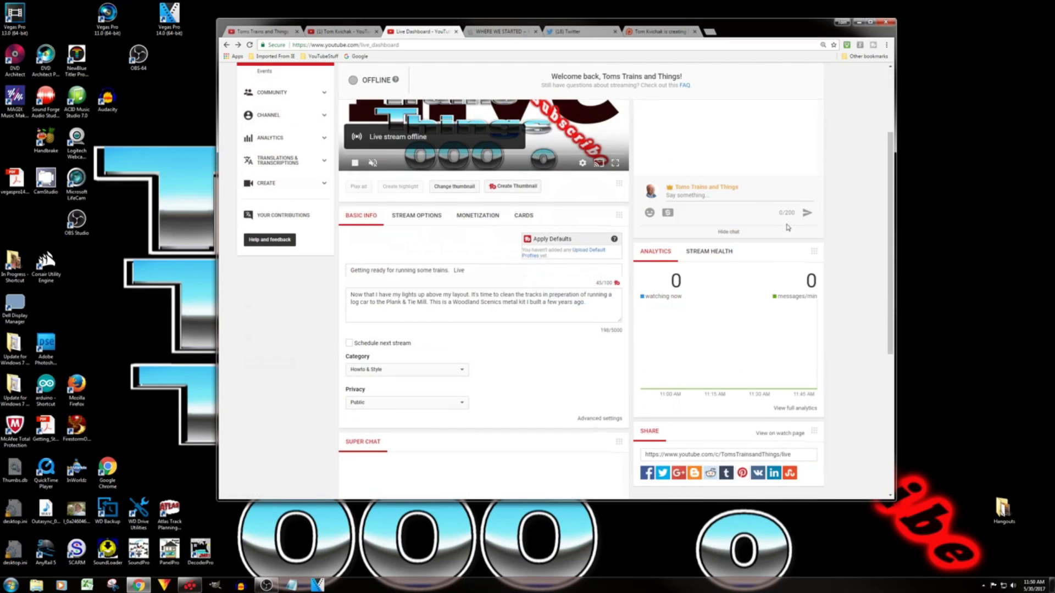
Check the dashboard's stream health status and its viewer and message analytics
{"action": "scroll", "coordinate": [875, 251], "scroll_direction": "down", "scroll_amount": 2}
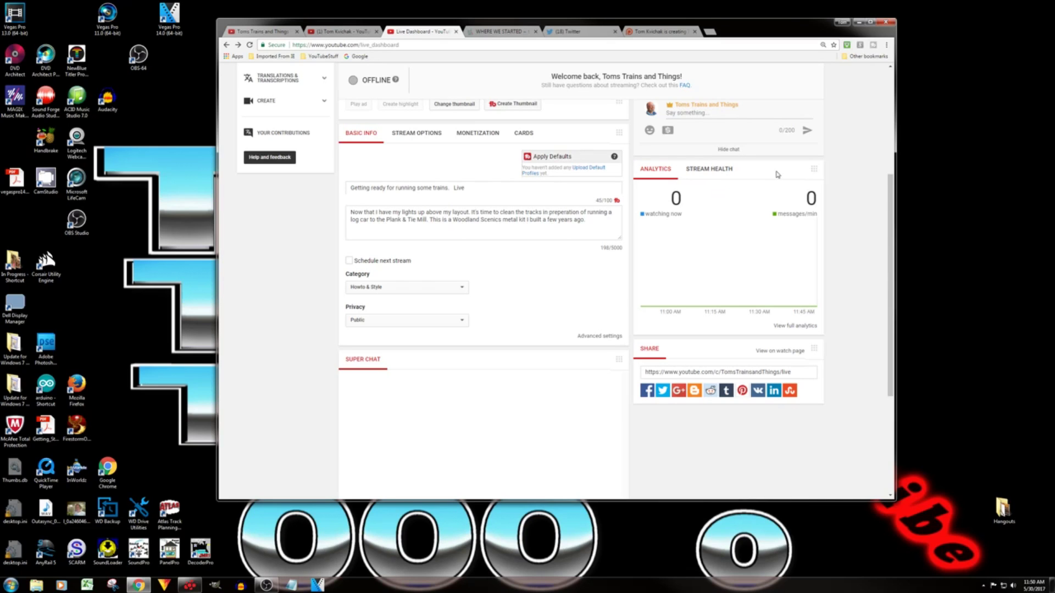
{"action": "left_click", "coordinate": [713, 181]}
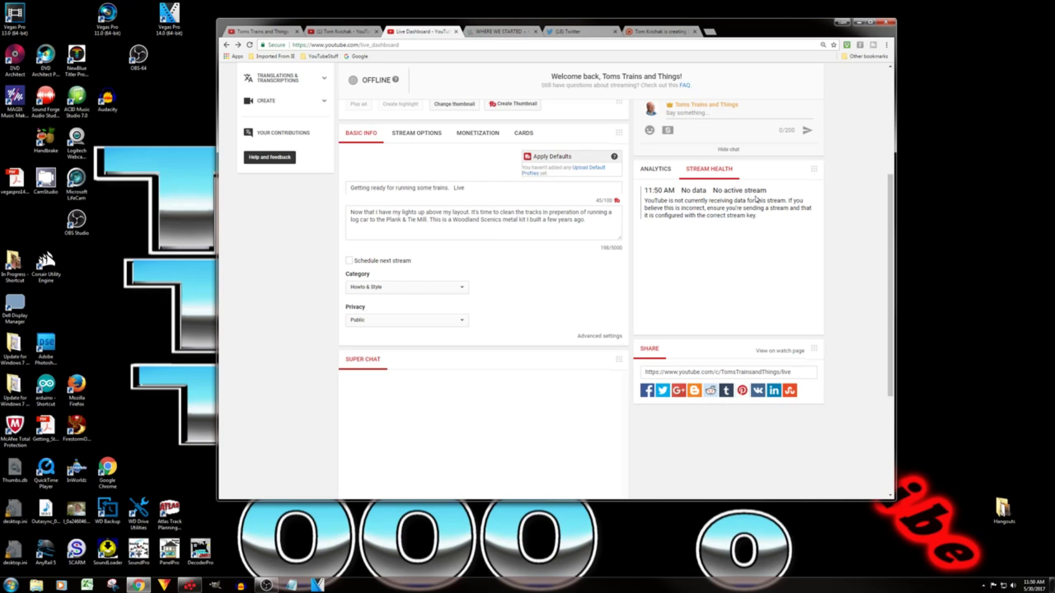
{"action": "left_click", "coordinate": [650, 175]}
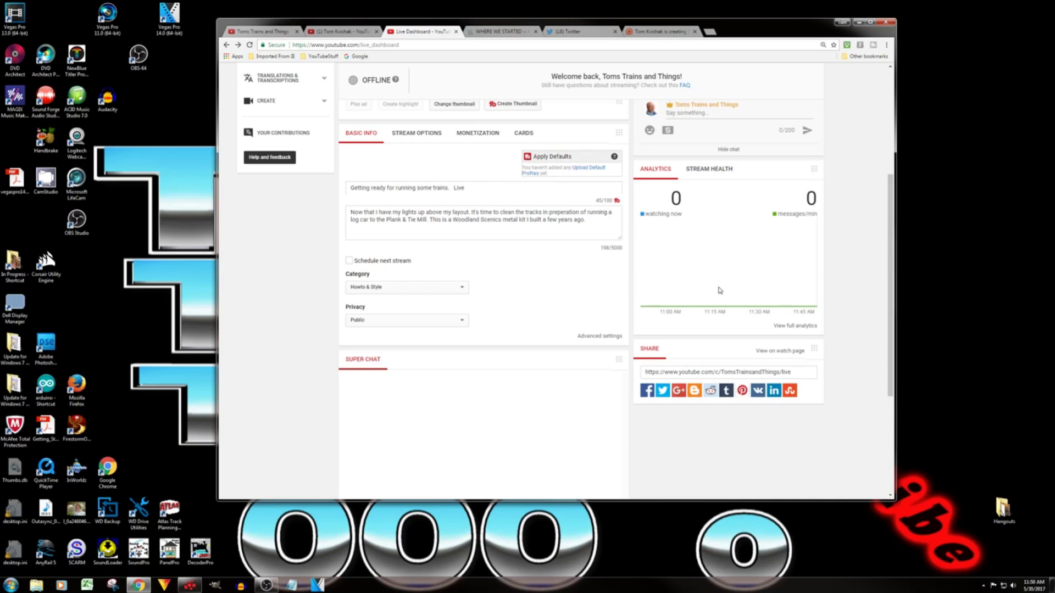
{"action": "left_click", "coordinate": [722, 173]}
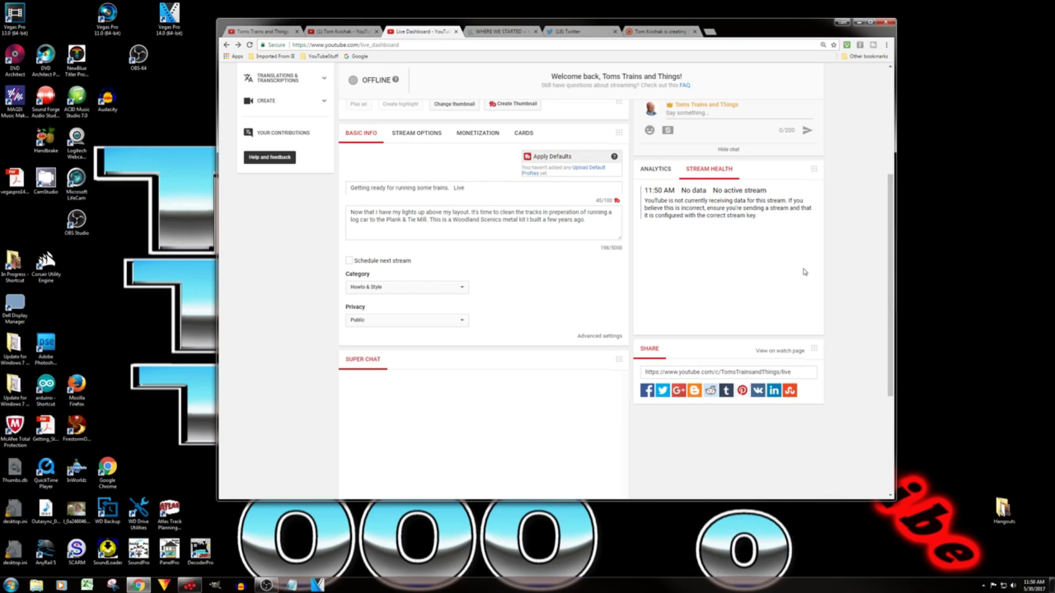
{"action": "left_click", "coordinate": [656, 168]}
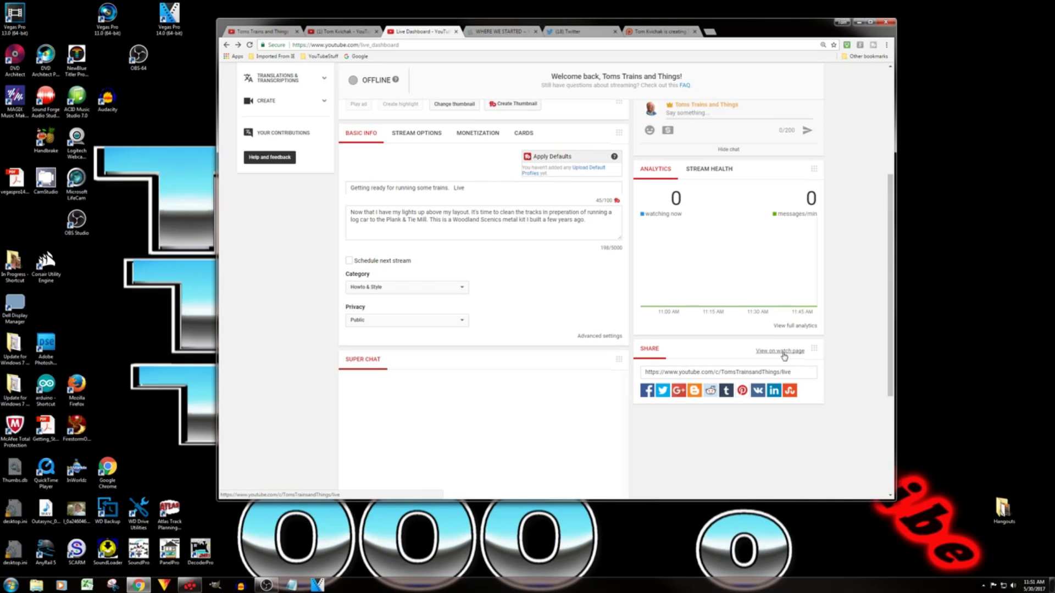
Pop out the live chat into its own window and place it, enlarged, over the dashboard
{"action": "scroll", "coordinate": [797, 247], "scroll_direction": "up", "scroll_amount": 4}
{"action": "left_click", "coordinate": [810, 144]}
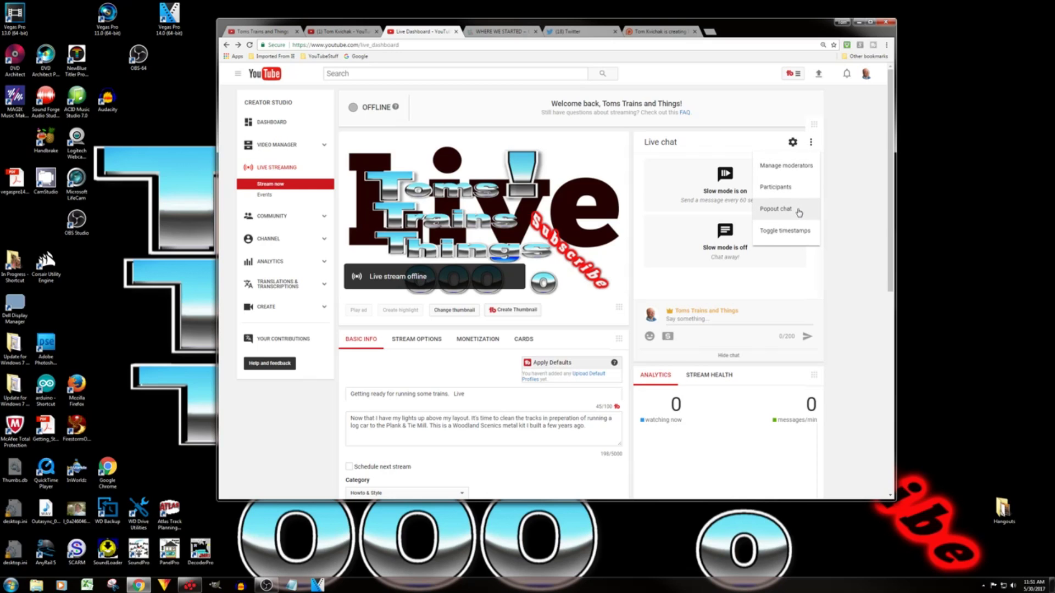
{"action": "left_click", "coordinate": [776, 208]}
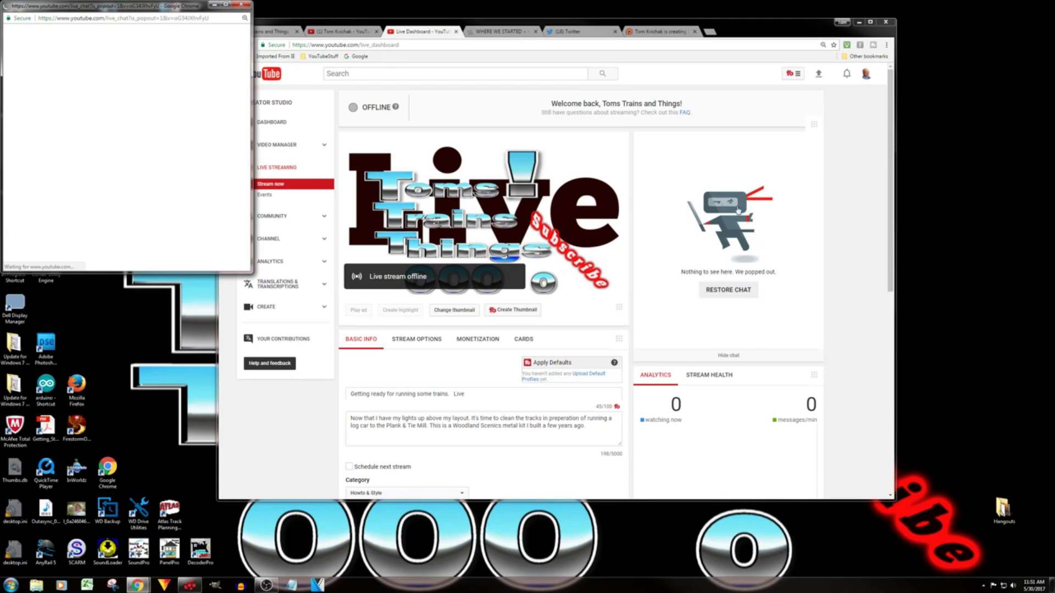
{"action": "left_click_drag", "start_coordinate": [88, 2], "coordinate": [664, 78]}
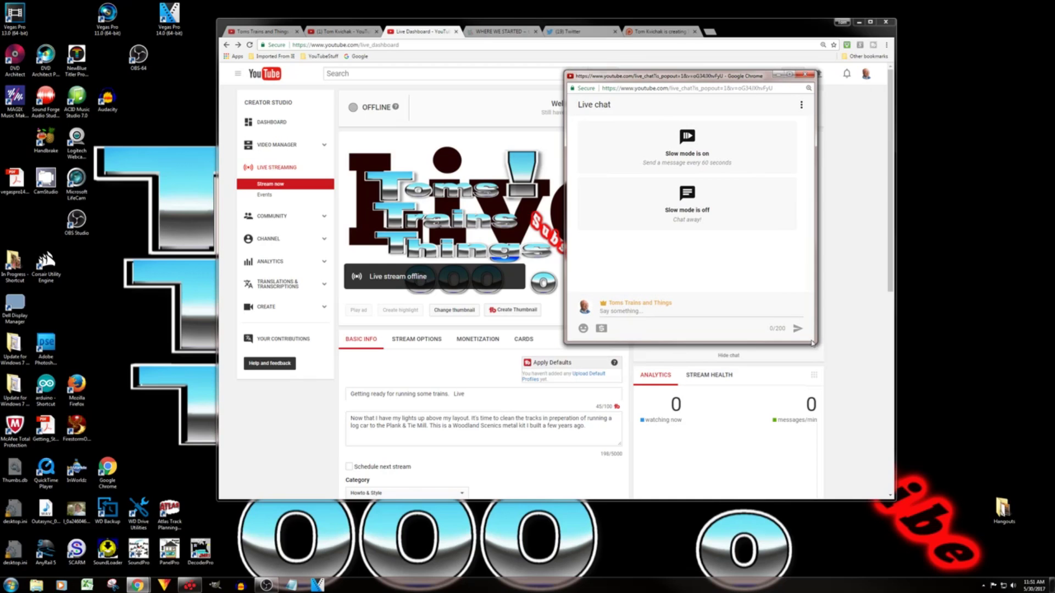
{"action": "left_click_drag", "start_coordinate": [815, 342], "coordinate": [878, 478]}
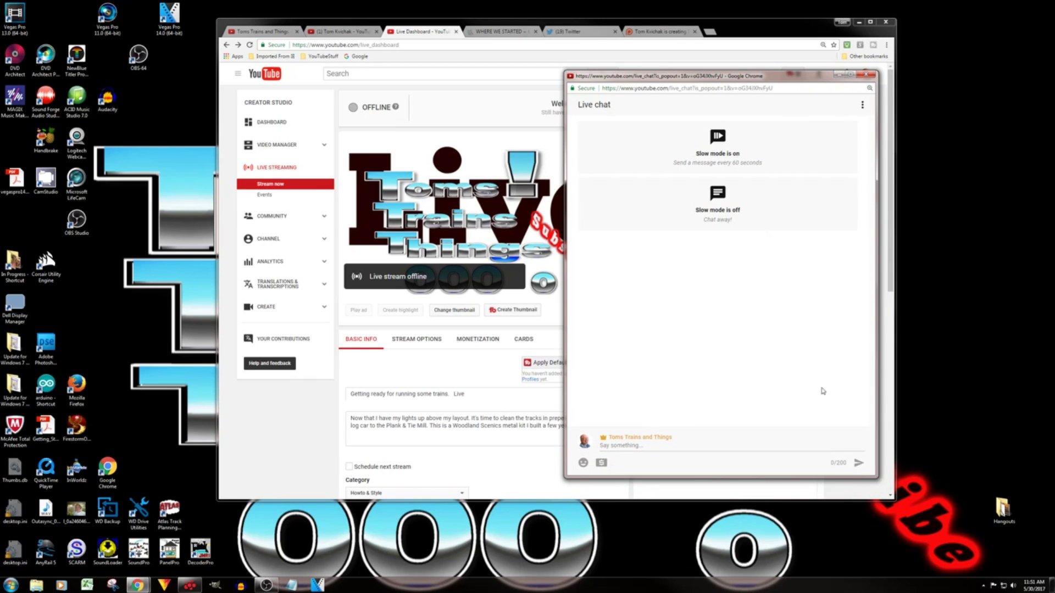
{"action": "left_click_drag", "start_coordinate": [745, 78], "coordinate": [760, 49]}
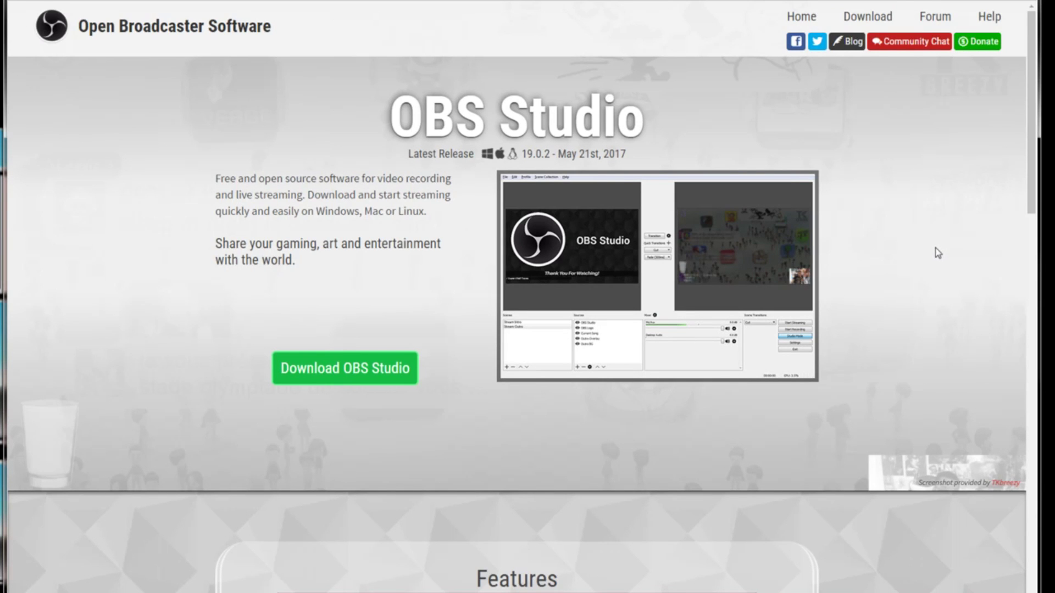
Skim the features and supported streaming platforms on the Open Broadcaster Software home page
{"action": "scroll", "coordinate": [934, 255], "scroll_direction": "down", "scroll_amount": 8}
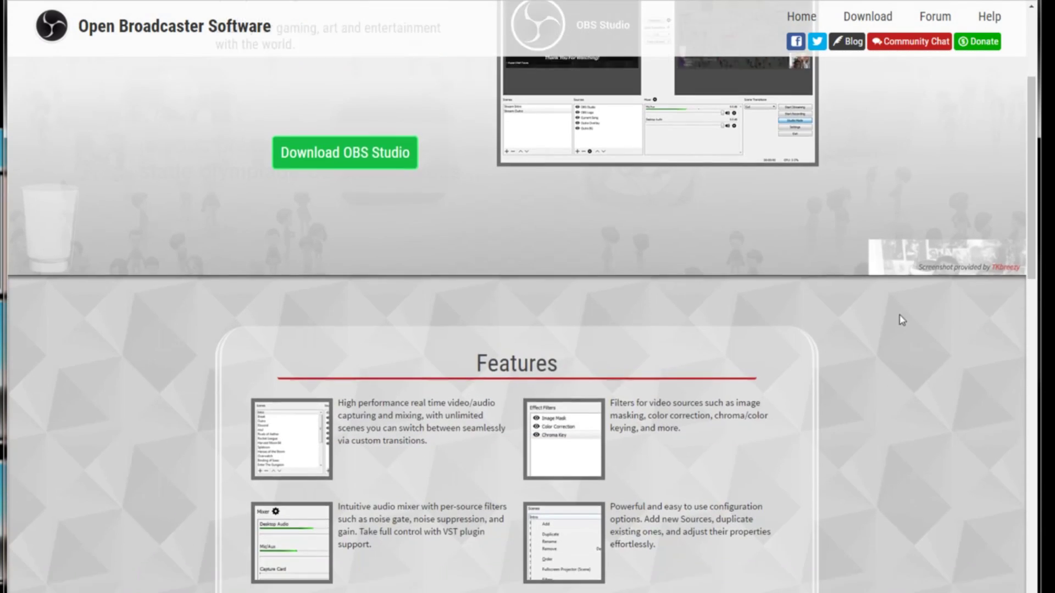
{"action": "scroll", "coordinate": [896, 330], "scroll_direction": "down", "scroll_amount": 5}
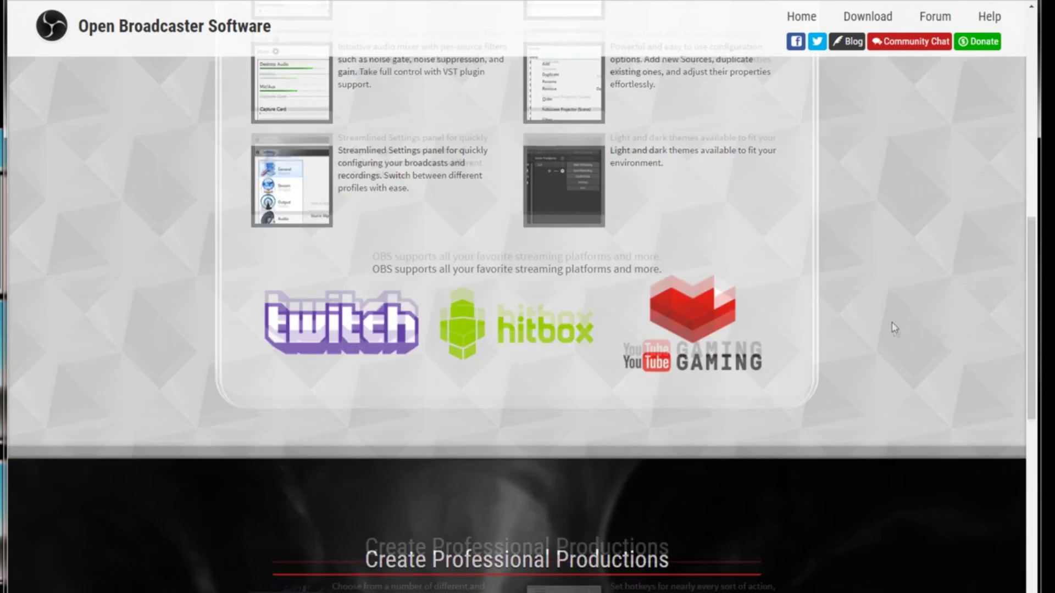
{"action": "scroll", "coordinate": [896, 330], "scroll_direction": "up", "scroll_amount": 10}
{"action": "scroll", "coordinate": [896, 329], "scroll_direction": "up", "scroll_amount": 3}
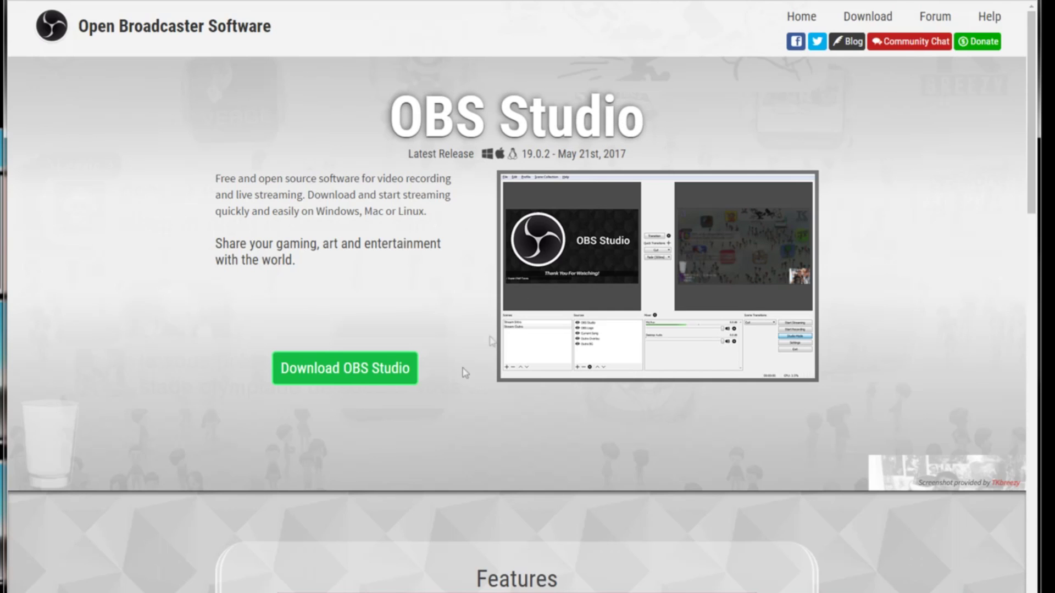
Show the OBS Studio download choices, then examine the download page's OBS Studio and OBS Classic sections
{"action": "left_click", "coordinate": [352, 371]}
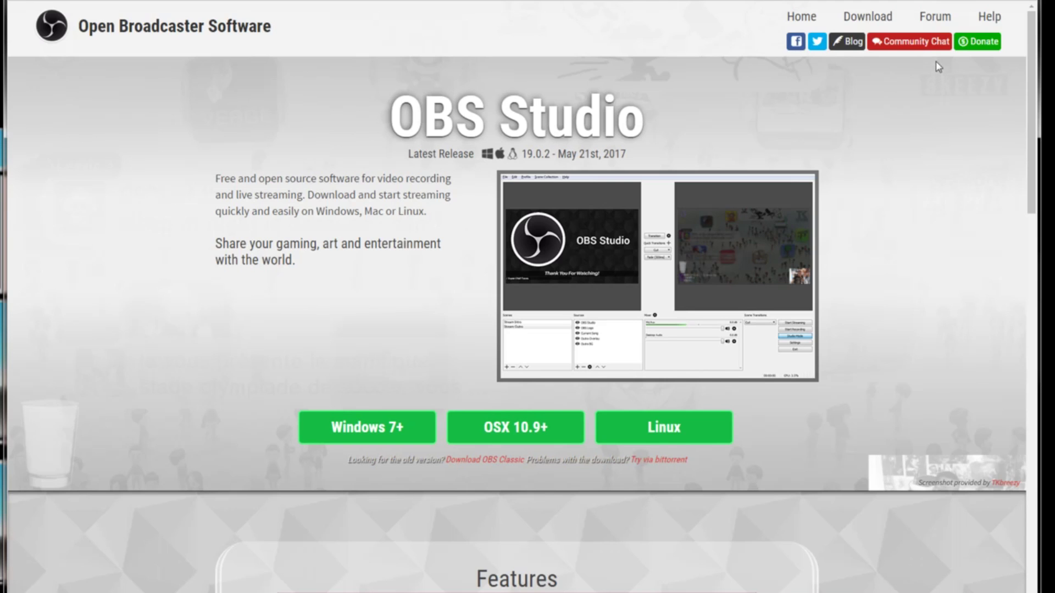
{"action": "left_click", "coordinate": [873, 22]}
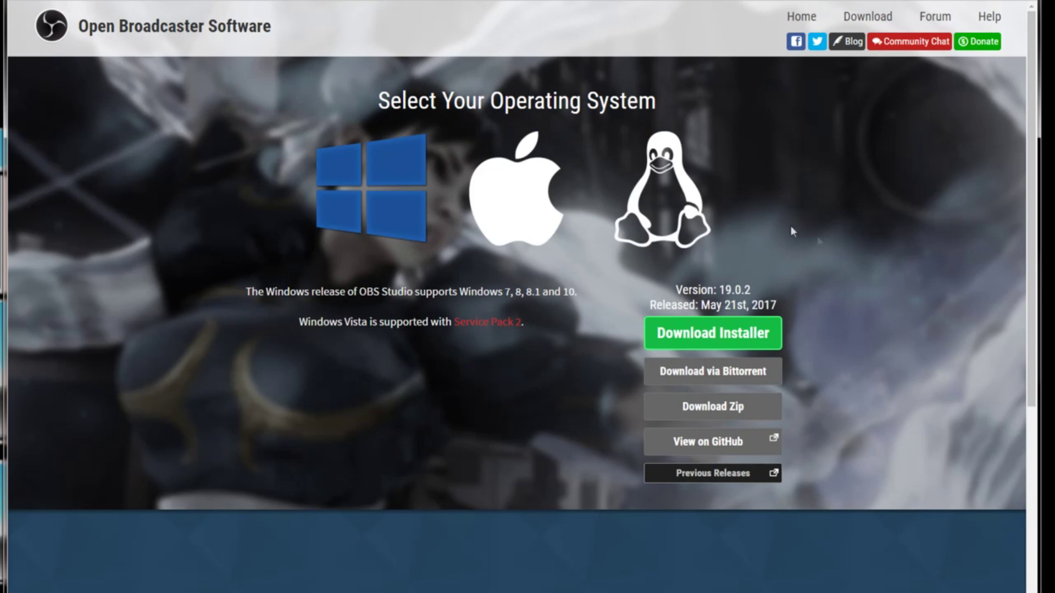
{"action": "scroll", "coordinate": [494, 549], "scroll_direction": "down", "scroll_amount": 5}
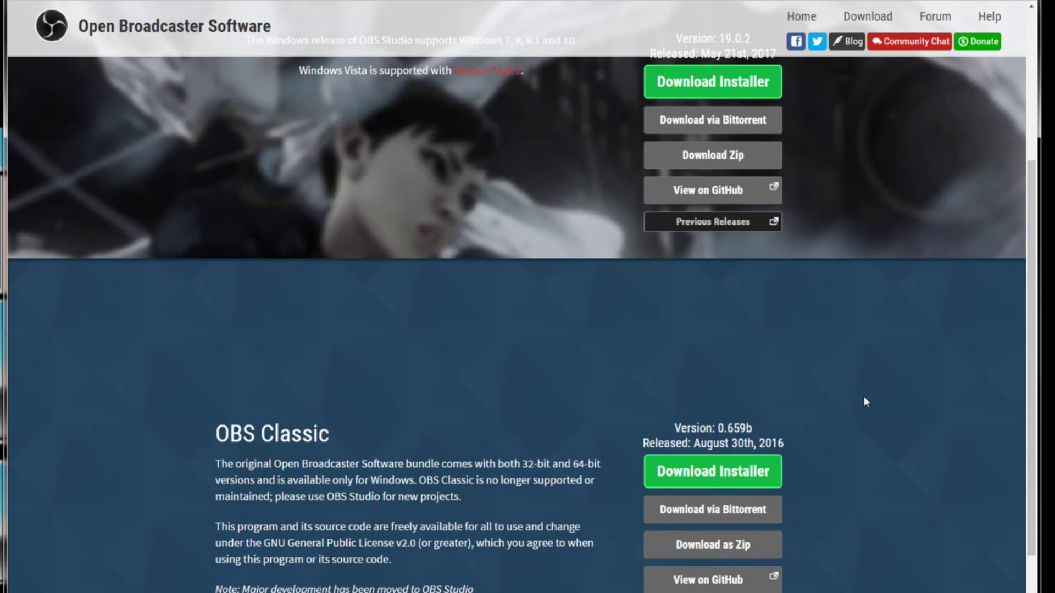
{"action": "scroll", "coordinate": [866, 402], "scroll_direction": "down", "scroll_amount": 3}
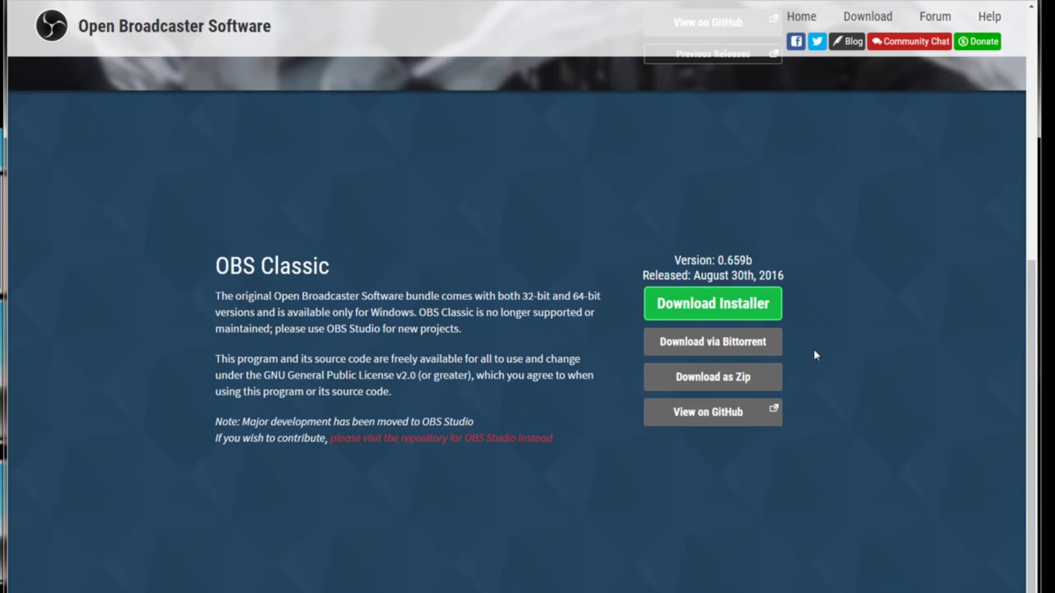
{"action": "scroll", "coordinate": [813, 350], "scroll_direction": "up", "scroll_amount": 8}
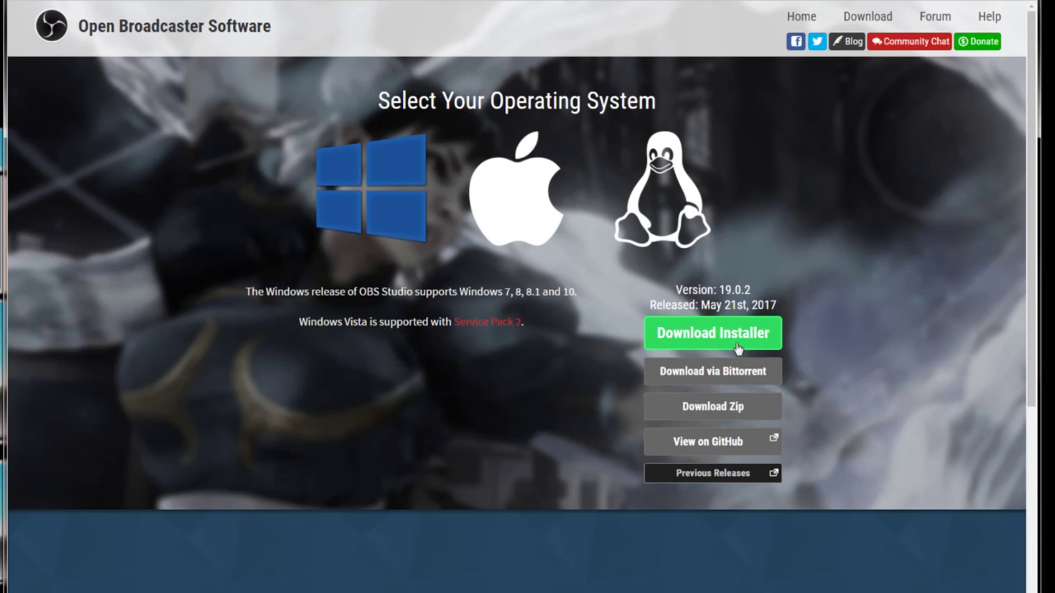
Open the Open Broadcaster Software forum and look over its support, resources and development sections
{"action": "left_click", "coordinate": [936, 19]}
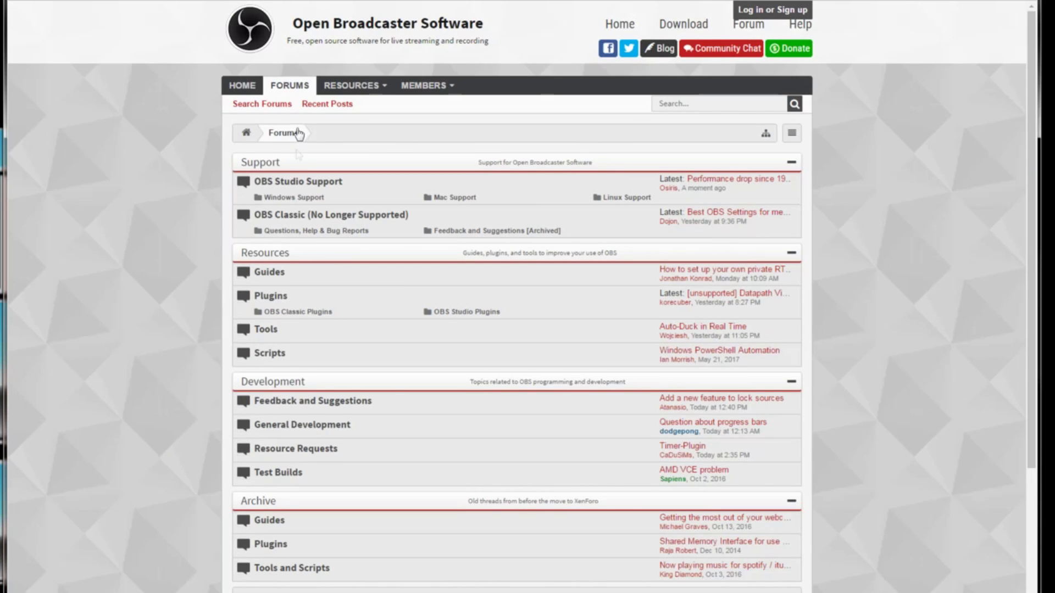
{"action": "scroll", "coordinate": [250, 274], "scroll_direction": "down", "scroll_amount": 5}
{"action": "scroll", "coordinate": [181, 374], "scroll_direction": "up", "scroll_amount": 5}
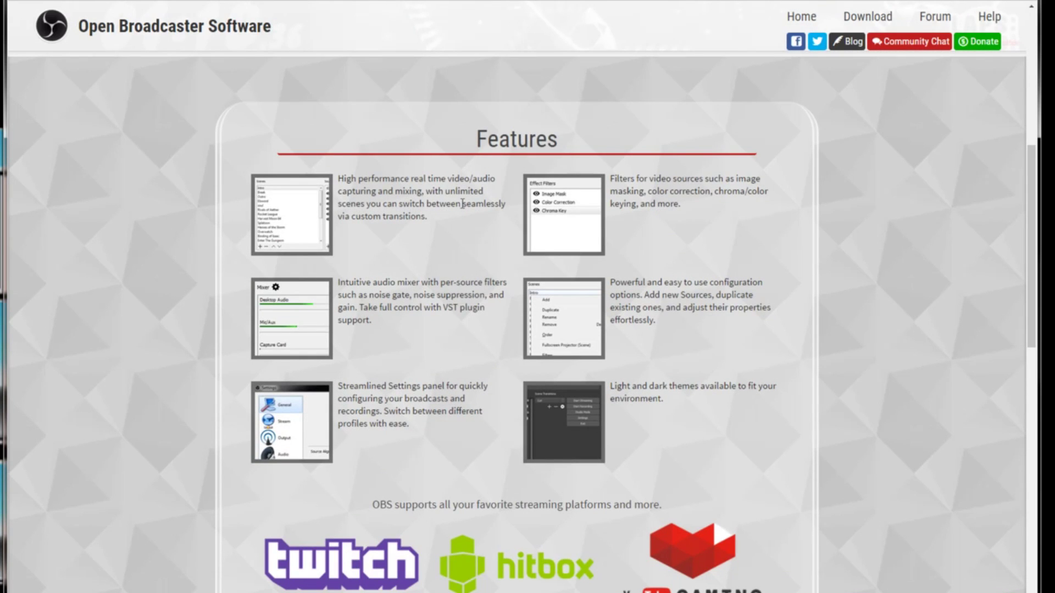
Review the home page's sections on features, professional productions, Studio Mode and plugins
{"action": "scroll", "coordinate": [588, 538], "scroll_direction": "down", "scroll_amount": 8}
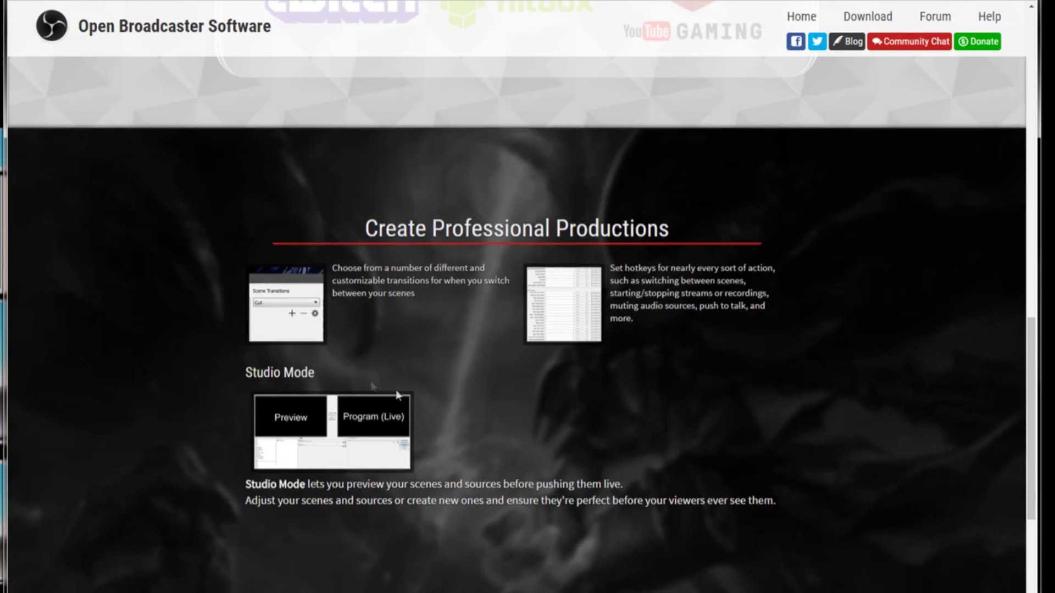
{"action": "scroll", "coordinate": [485, 445], "scroll_direction": "down", "scroll_amount": 5}
{"action": "scroll", "coordinate": [486, 445], "scroll_direction": "down", "scroll_amount": 3}
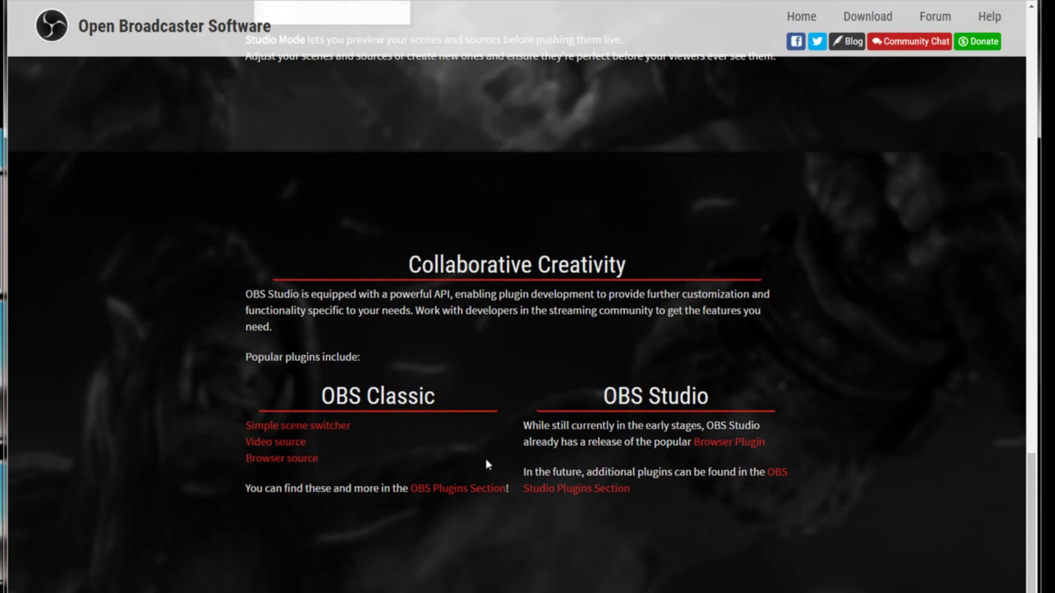
{"action": "scroll", "coordinate": [486, 459], "scroll_direction": "up", "scroll_amount": 20}
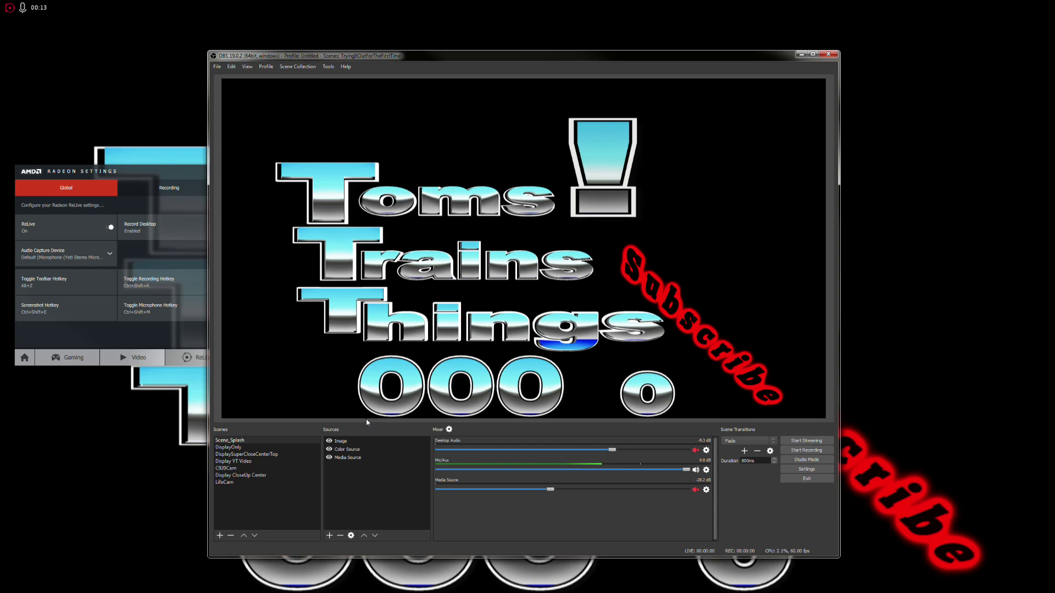
Move the Radeon Settings window further down the desktop and bring the OBS window in front of it
{"action": "left_click", "coordinate": [157, 170]}
{"action": "left_click_drag", "start_coordinate": [158, 172], "coordinate": [248, 277]}
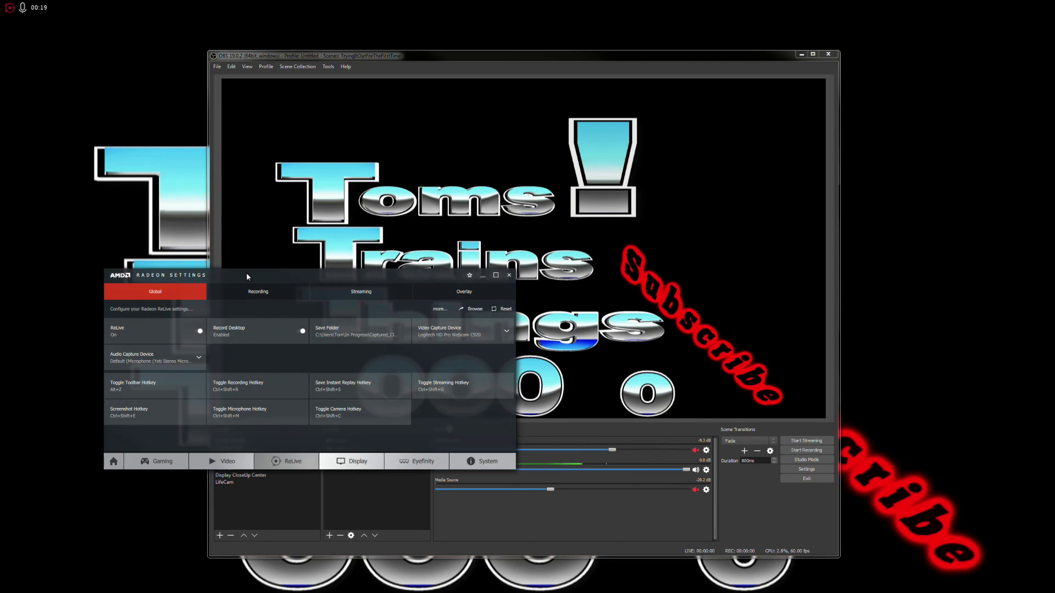
{"action": "left_click", "coordinate": [547, 67]}
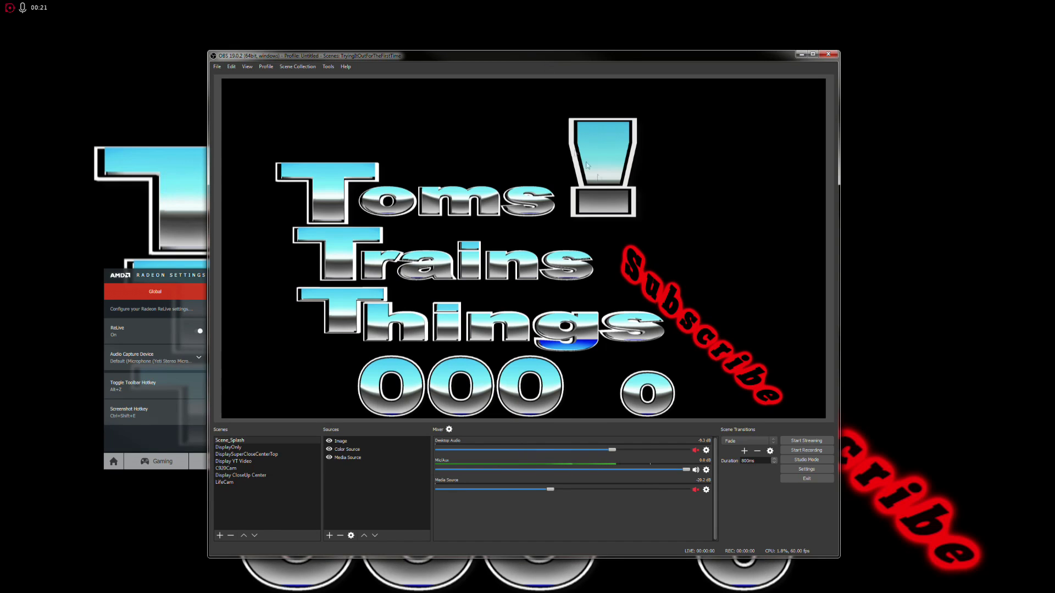
Examine the OBS stream settings, including the stream type choices, URL and stream key, and the general options
{"action": "left_click", "coordinate": [807, 470]}
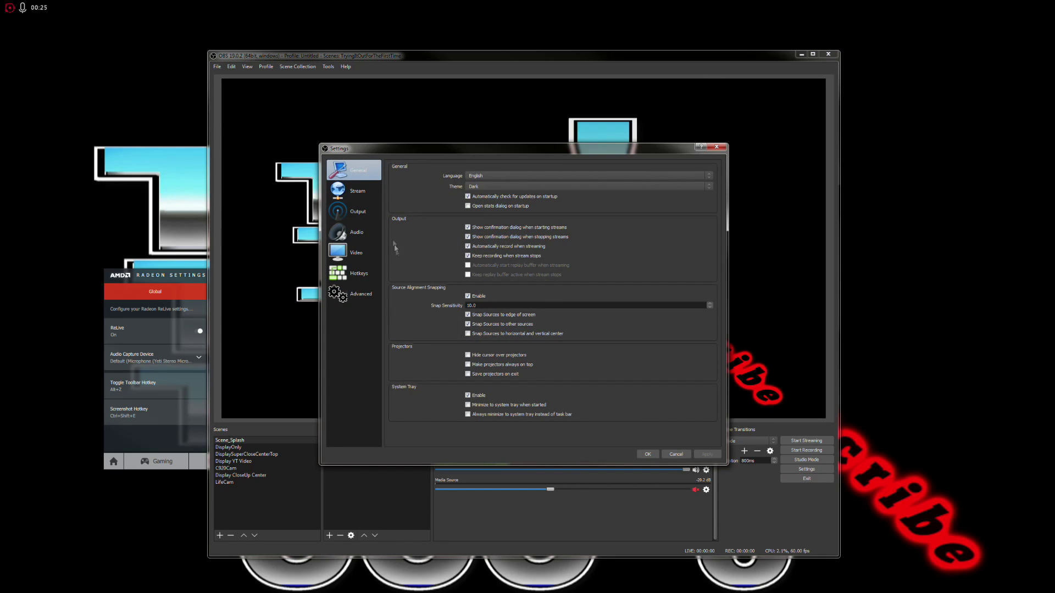
{"action": "left_click", "coordinate": [357, 197]}
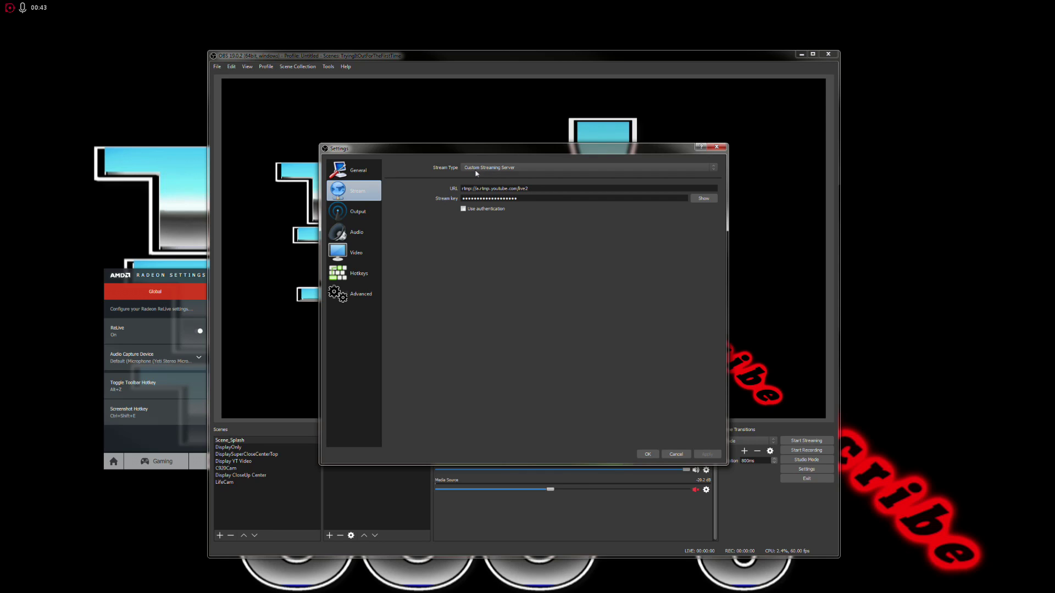
{"action": "left_click", "coordinate": [714, 171]}
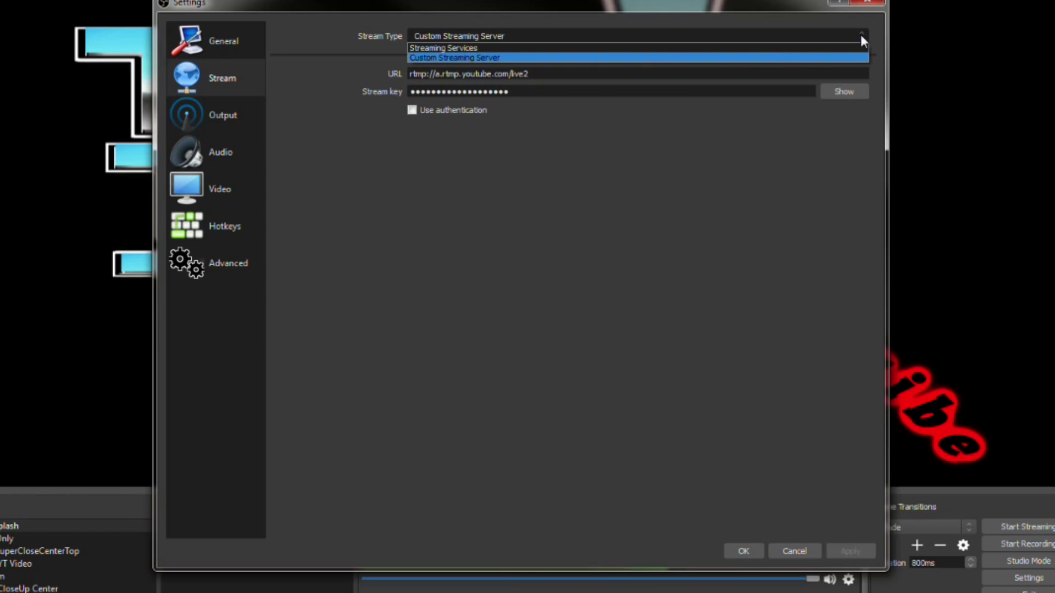
{"action": "left_click", "coordinate": [861, 39]}
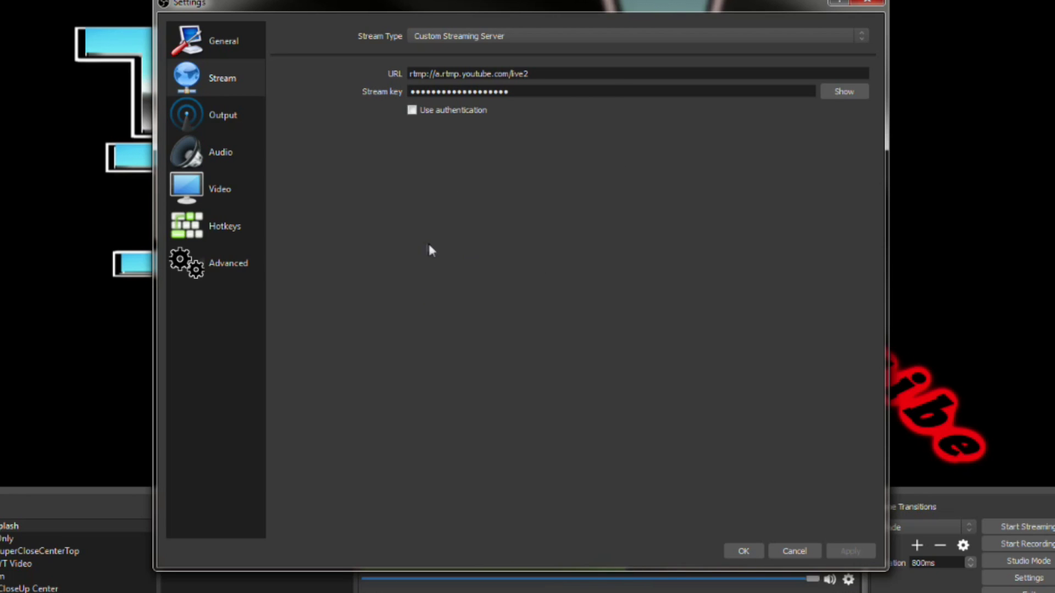
{"action": "left_click", "coordinate": [227, 44]}
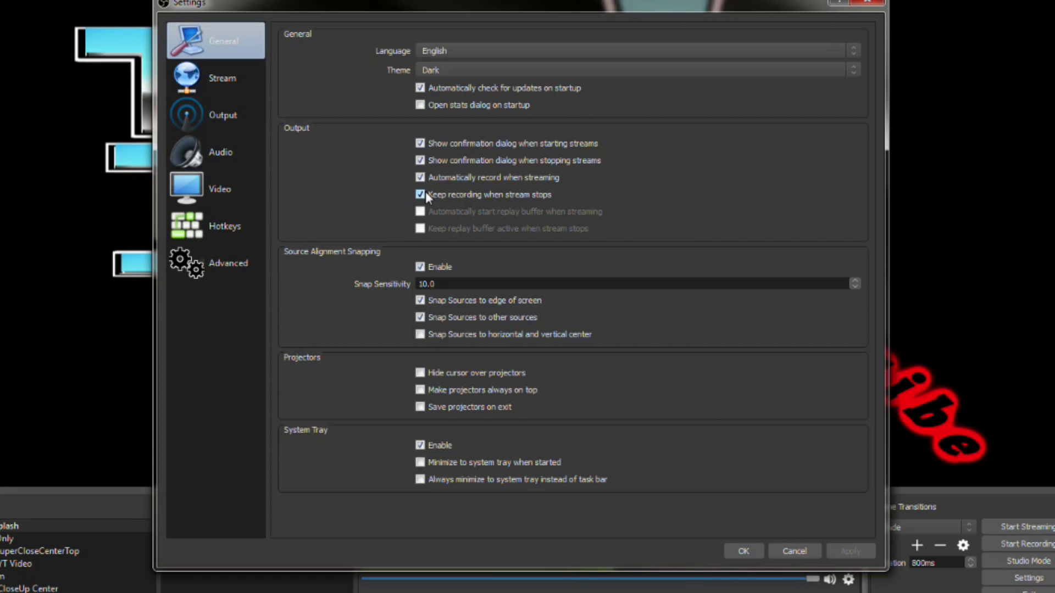
Set the output mode to Simple and open the audio settings
{"action": "left_click", "coordinate": [232, 117]}
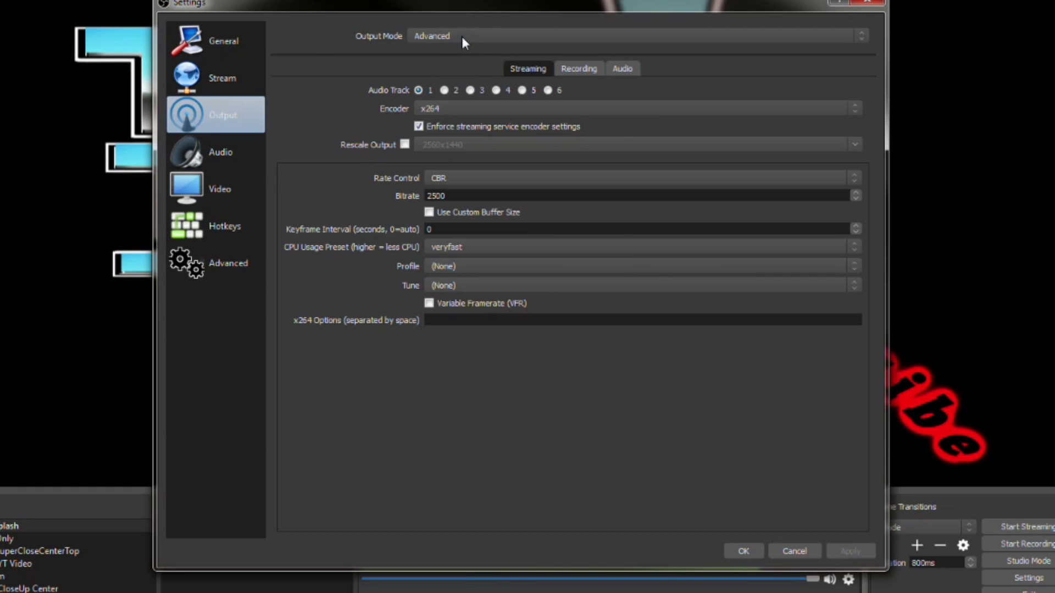
{"action": "left_click", "coordinate": [861, 35]}
{"action": "left_click", "coordinate": [867, 47]}
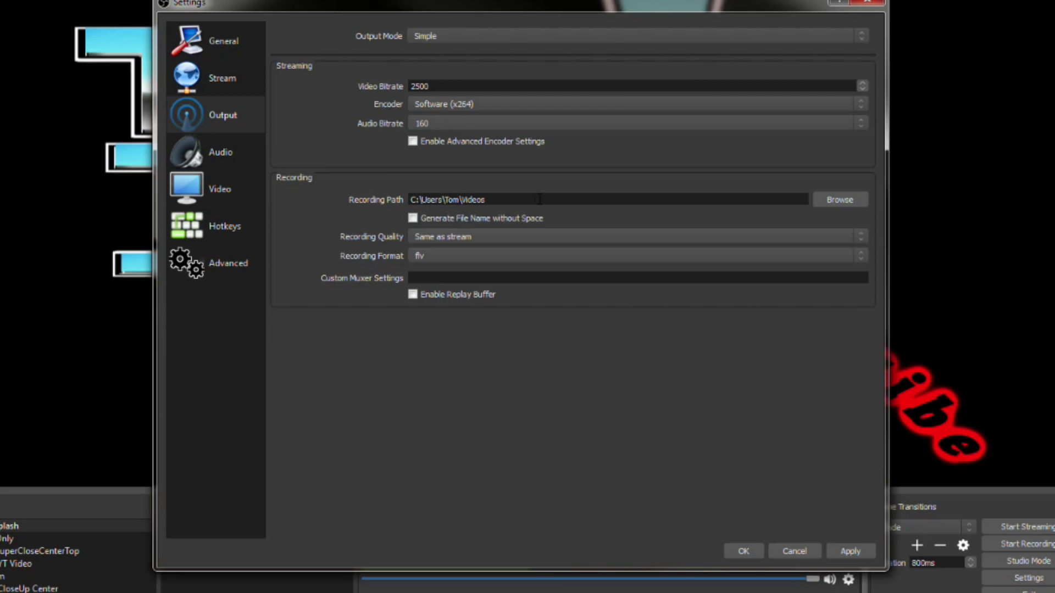
{"action": "left_click", "coordinate": [246, 147]}
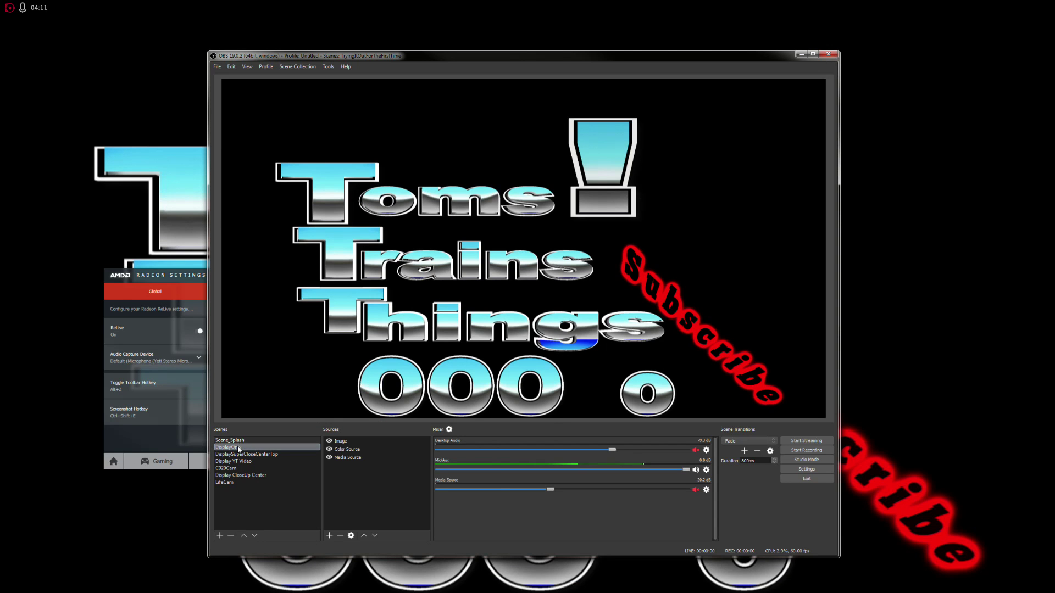
Display the DisplayOnly scene and try unmuting its desktop audio
{"action": "left_click", "coordinate": [238, 449]}
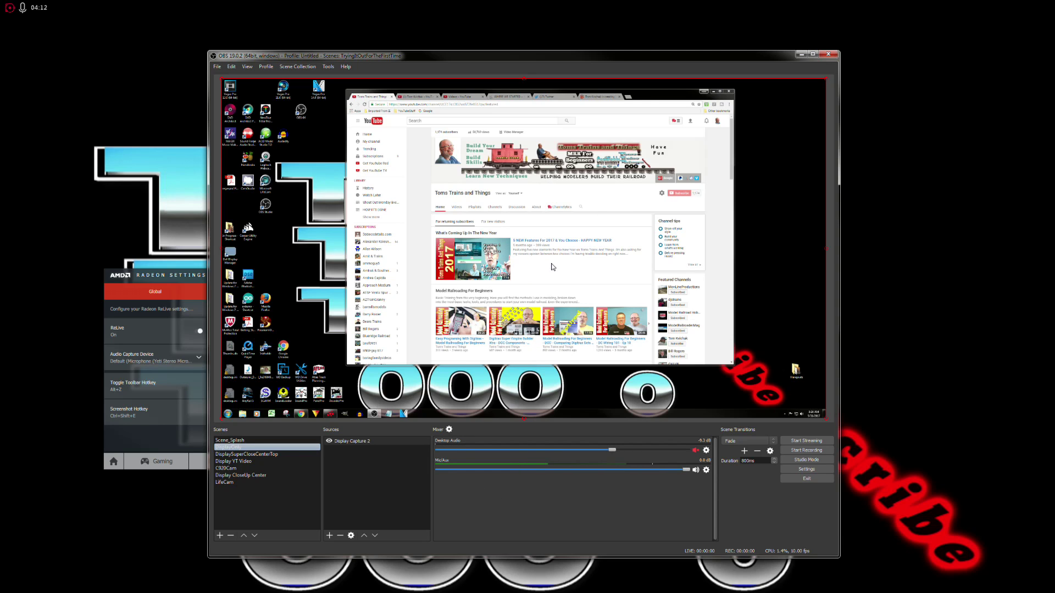
{"action": "left_click", "coordinate": [695, 451]}
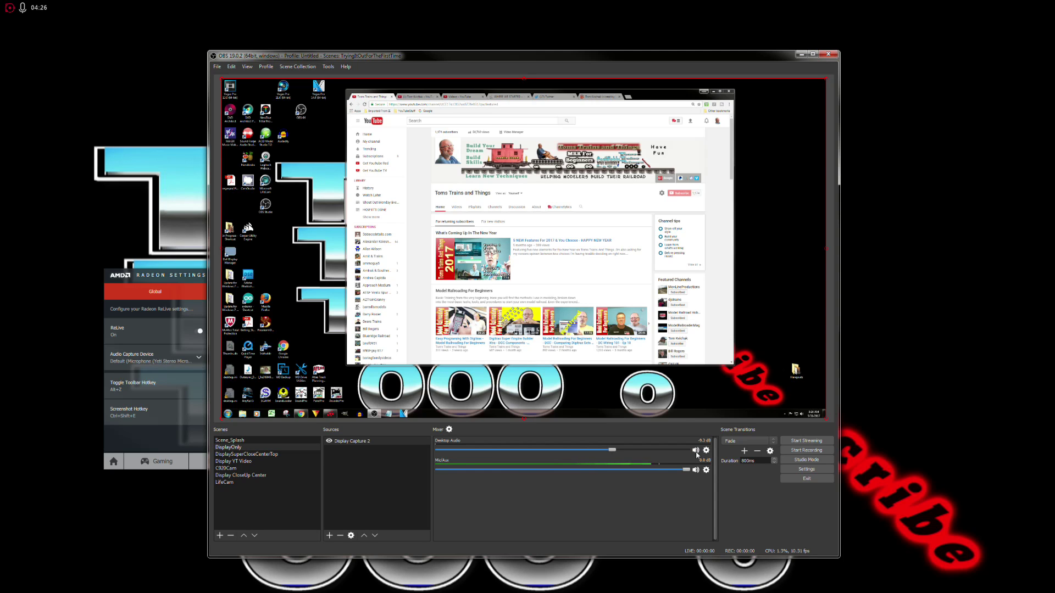
Reopen the settings and examine the video section's output (scaled) resolution choices
{"action": "left_click", "coordinate": [807, 470]}
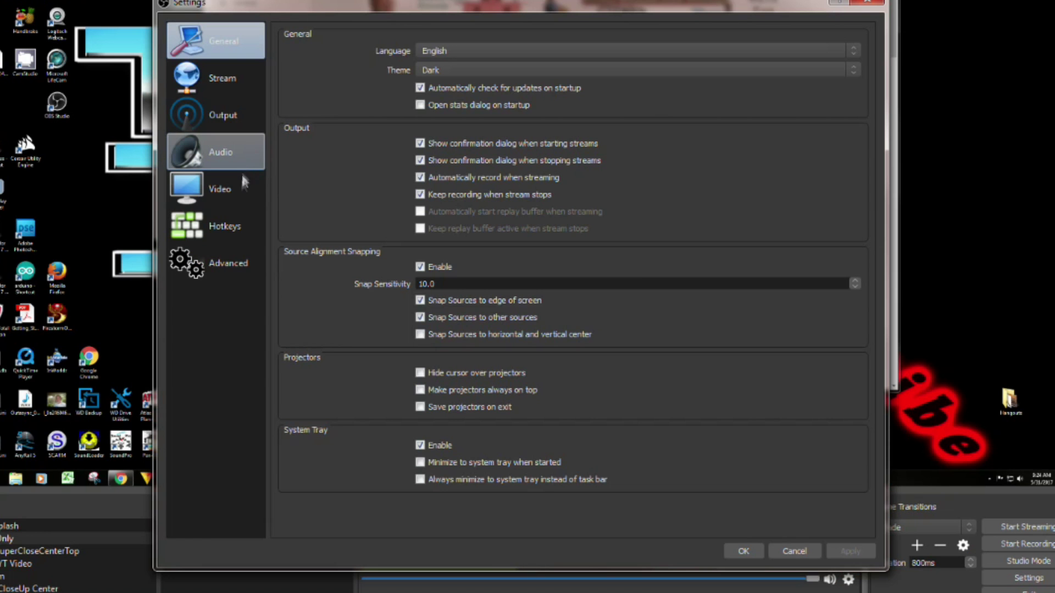
{"action": "left_click", "coordinate": [242, 190]}
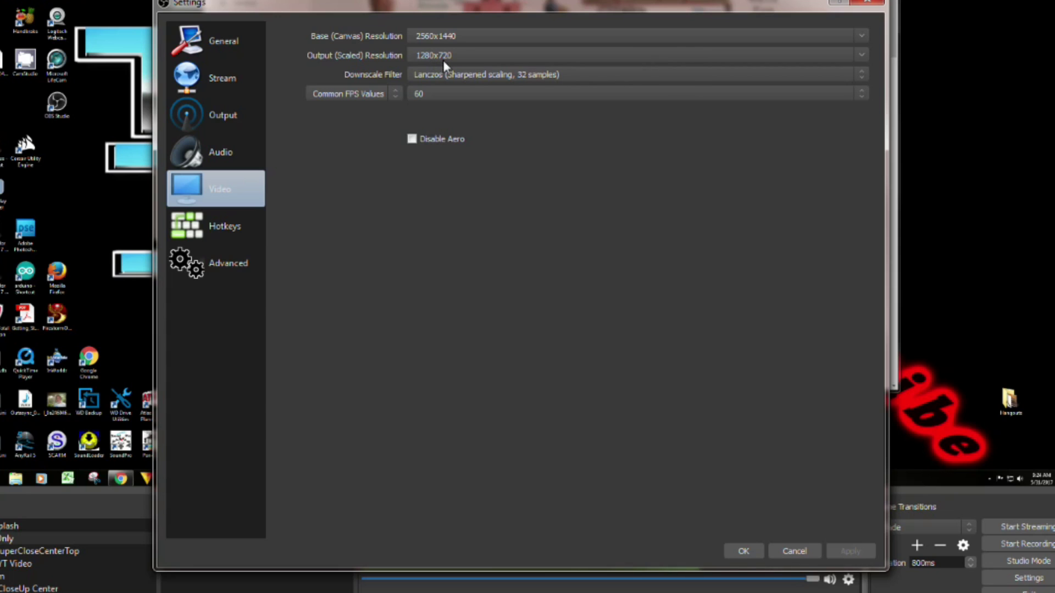
{"action": "left_click", "coordinate": [860, 55]}
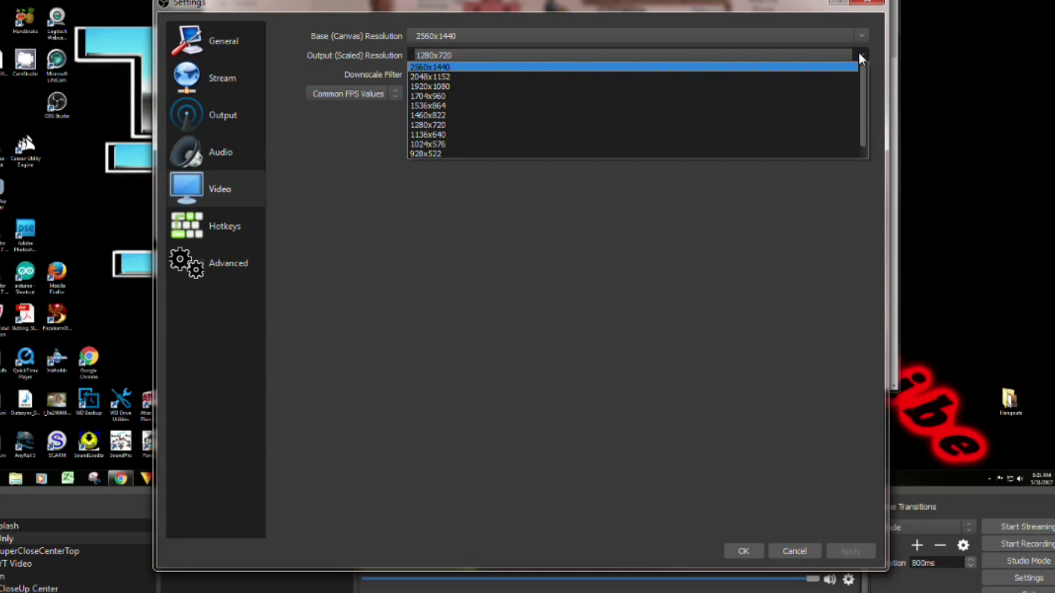
{"action": "left_click", "coordinate": [859, 55]}
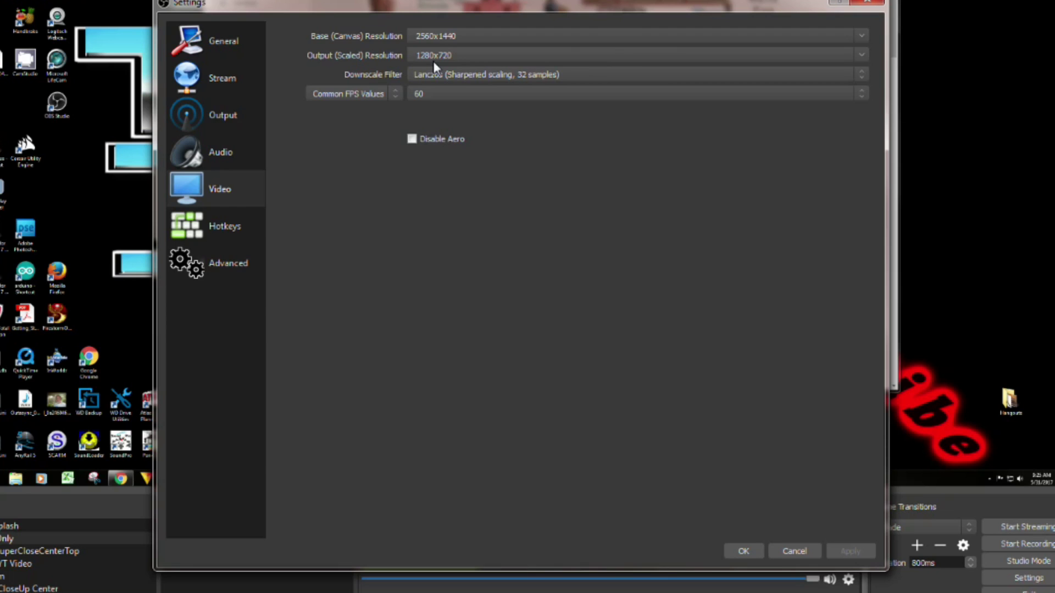
Look through the hotkey and advanced settings and close the settings dialog
{"action": "left_click", "coordinate": [241, 226]}
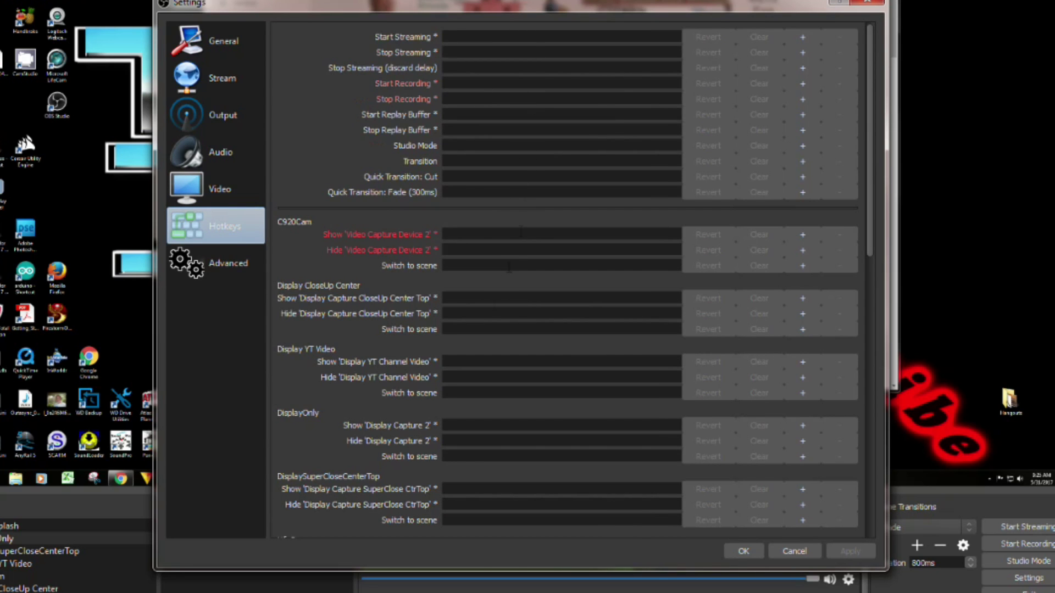
{"action": "left_click", "coordinate": [225, 263]}
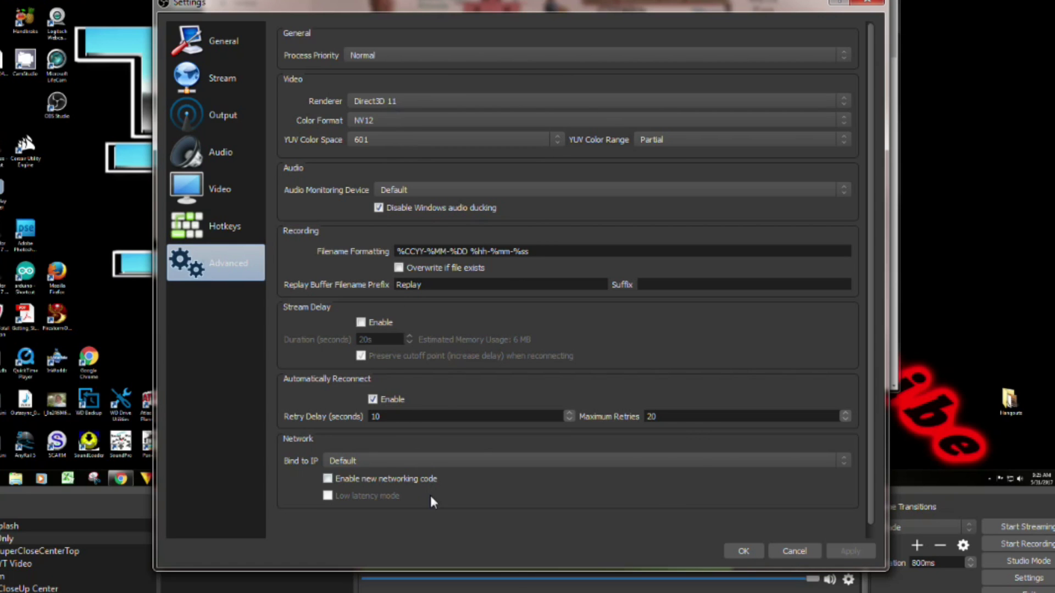
{"action": "left_click", "coordinate": [743, 551]}
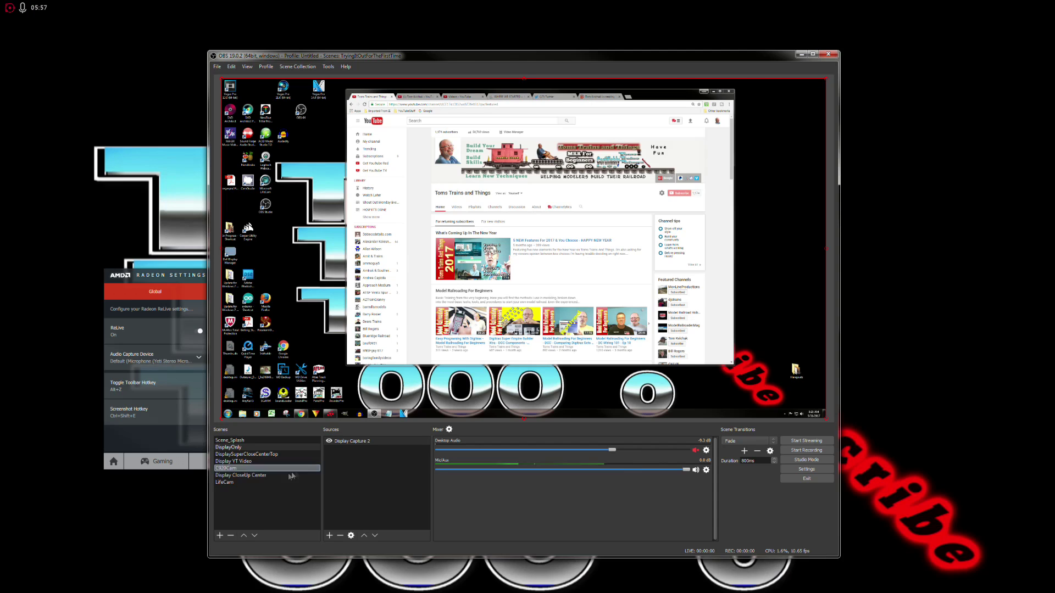
Display the Scene_Splash scene, review its Media Source properties and toggle the media source's audio mute
{"action": "left_click", "coordinate": [226, 440]}
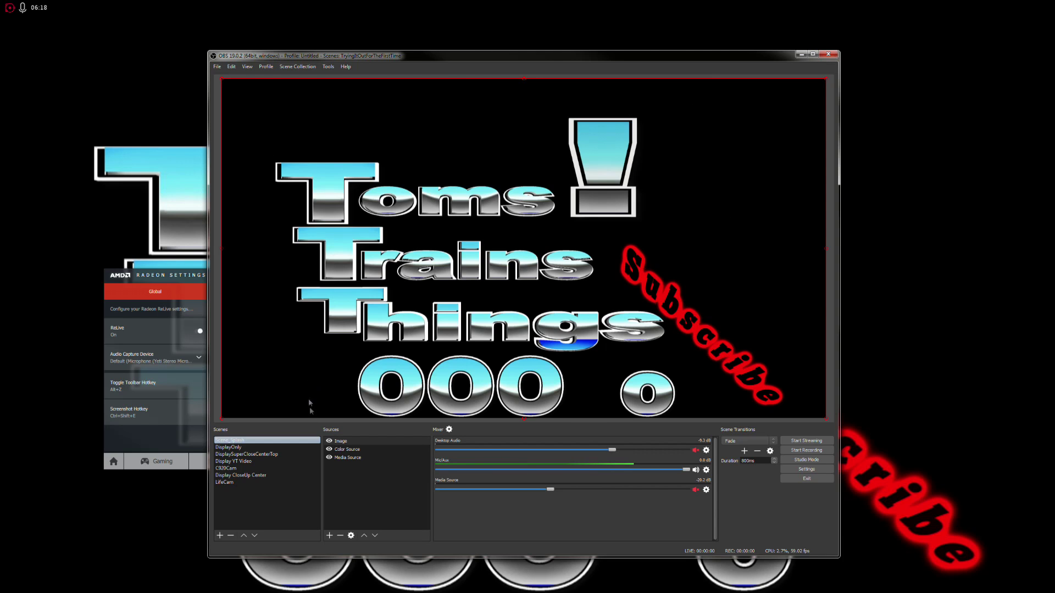
{"action": "left_click", "coordinate": [345, 459]}
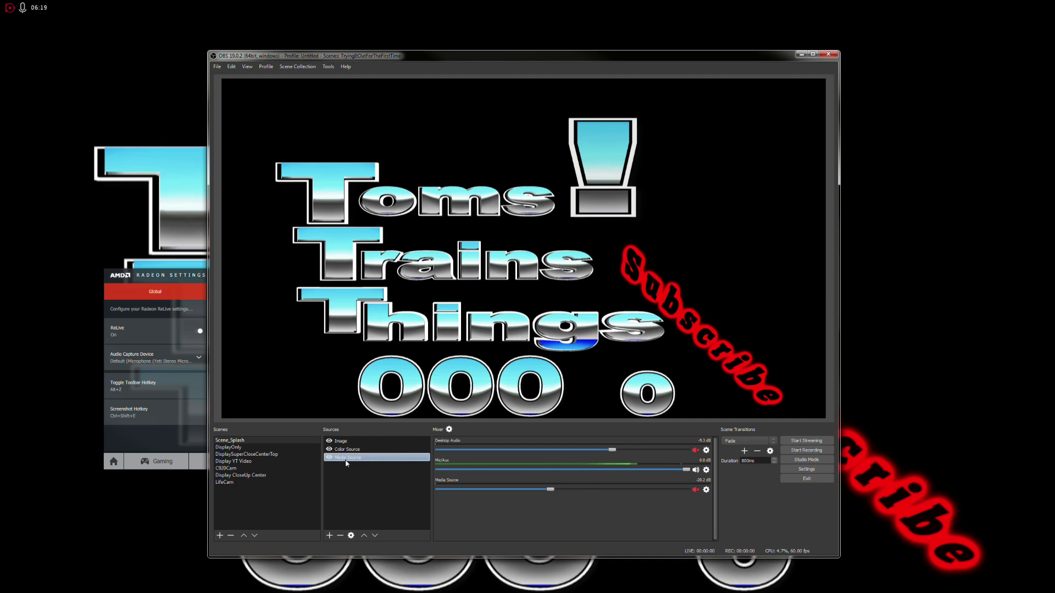
{"action": "double_click", "coordinate": [347, 459]}
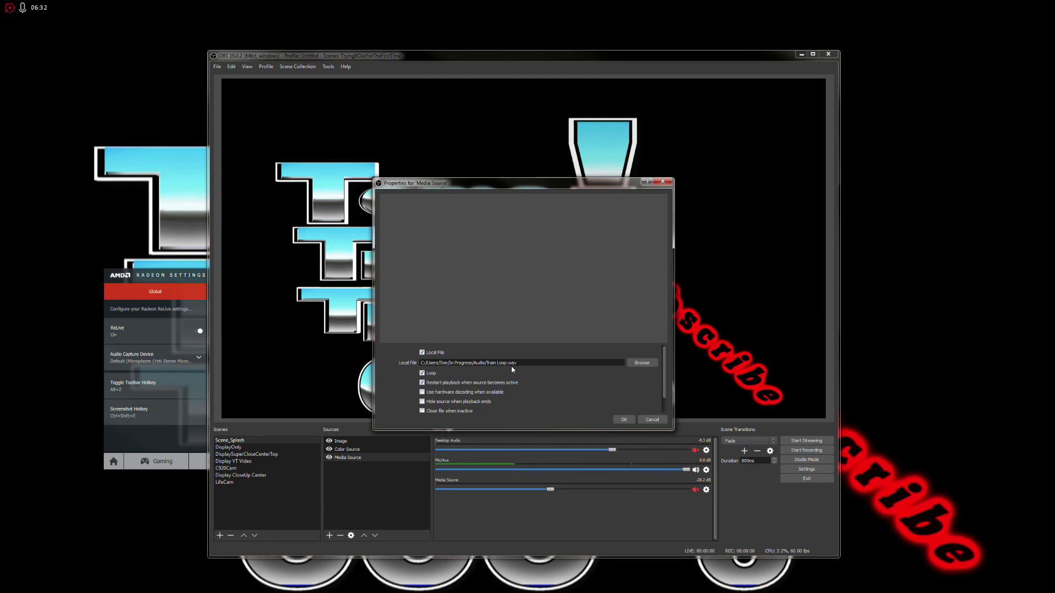
{"action": "left_click", "coordinate": [624, 420]}
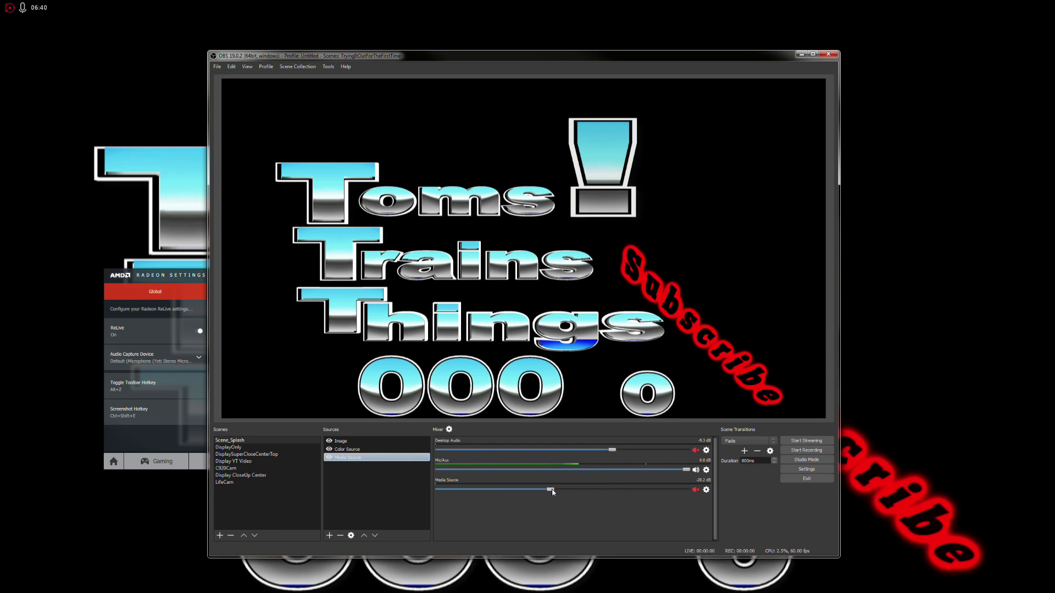
{"action": "left_click", "coordinate": [695, 490]}
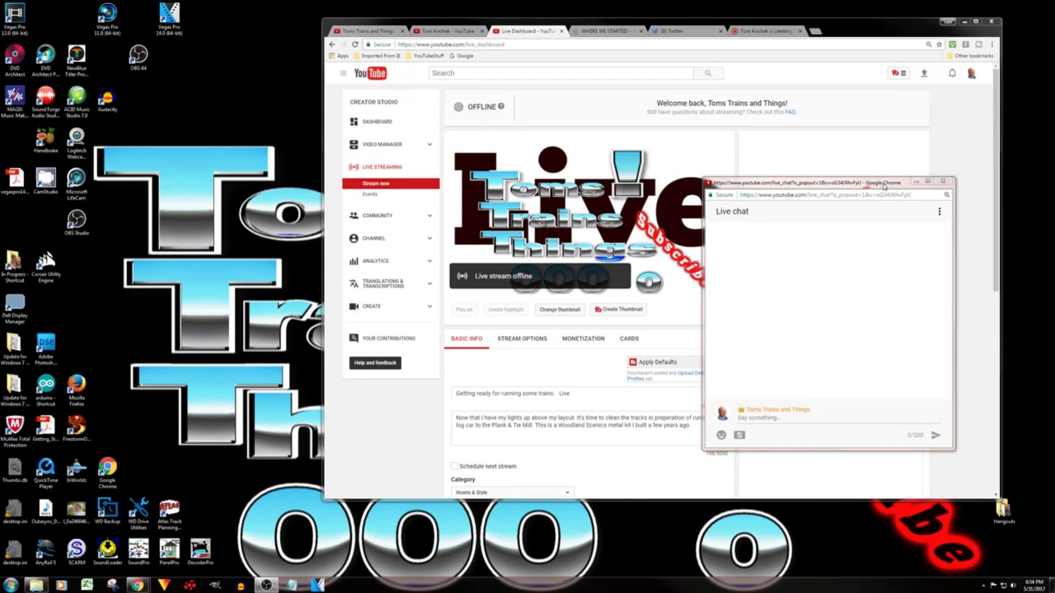
Reposition the live chat pop-out window, switch to OBS Studio and add a scene named Chat Window
{"action": "left_click_drag", "start_coordinate": [883, 187], "coordinate": [921, 142]}
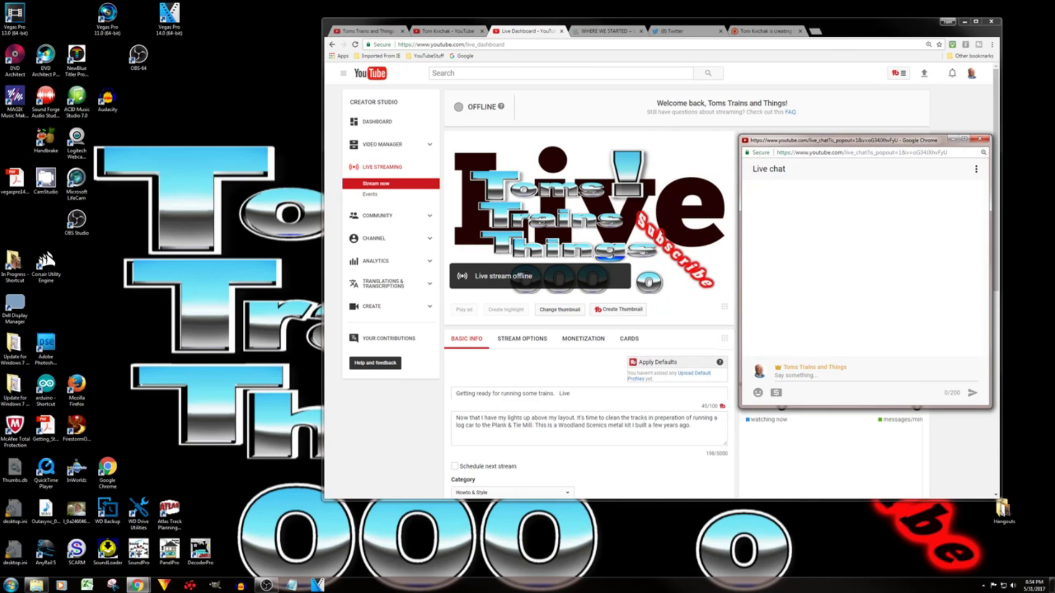
{"action": "key", "text": "alt+Tab"}
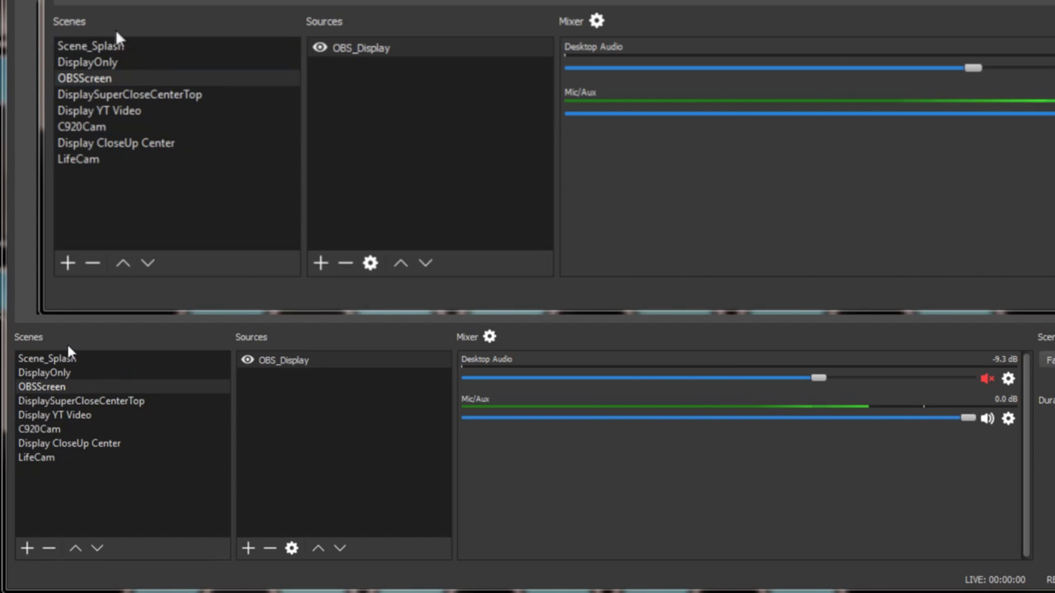
{"action": "left_click", "coordinate": [26, 547]}
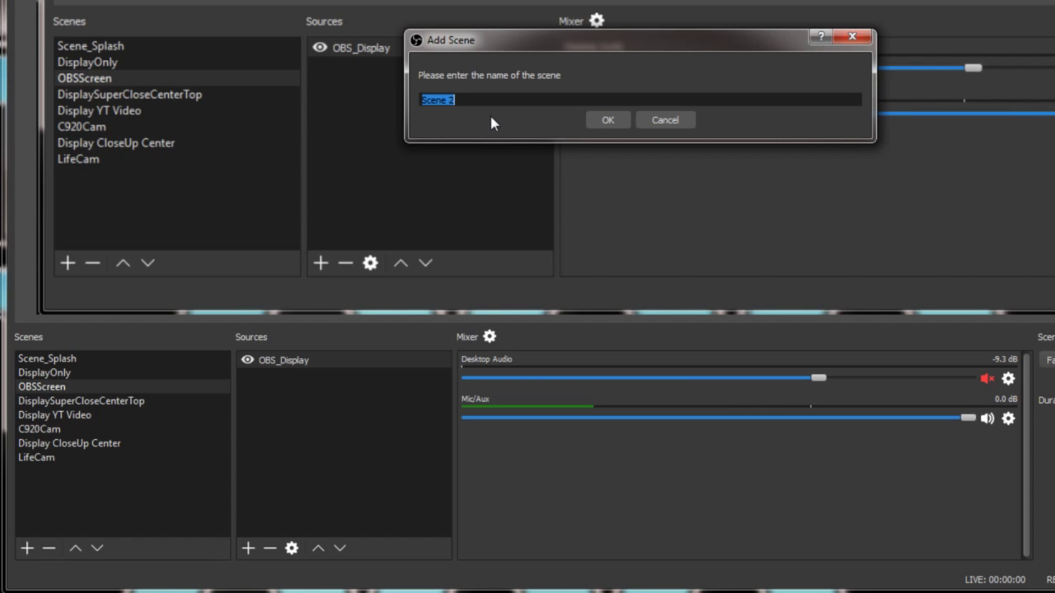
{"action": "type", "text": "Chat Window"}
{"action": "key", "text": "Return"}
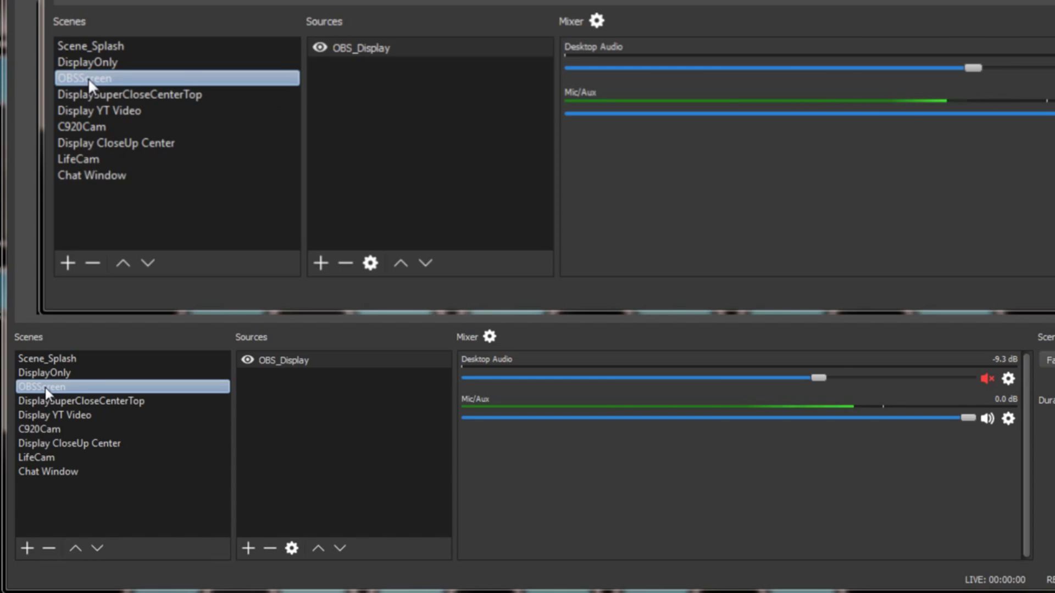
Add a Window Capture source named ChatWindow to the OBSScreen scene, capturing the YouTube live chat pop-out in Chrome
{"action": "left_click", "coordinate": [253, 551]}
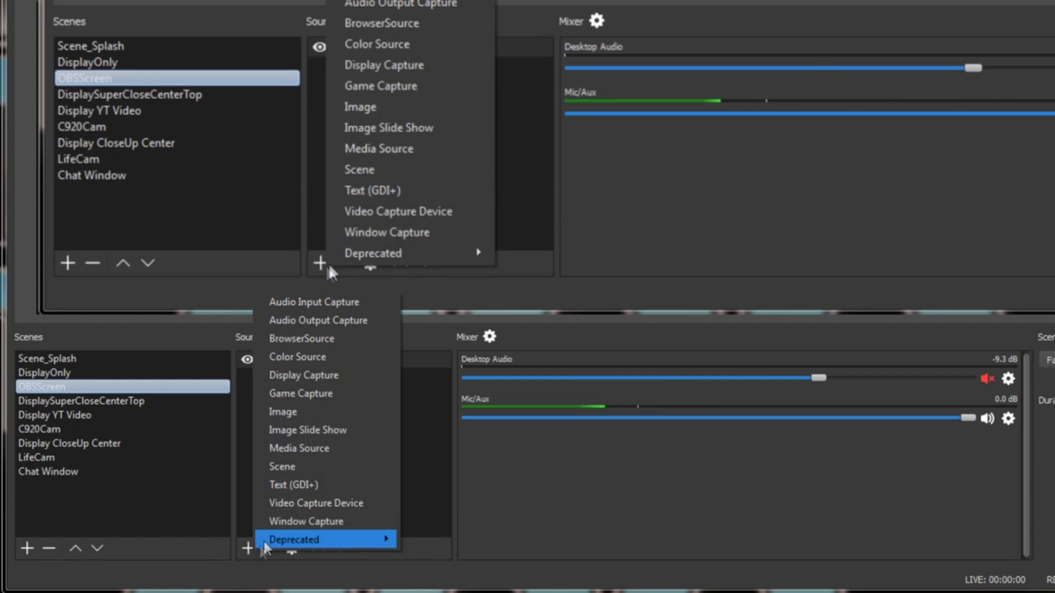
{"action": "left_click", "coordinate": [430, 233]}
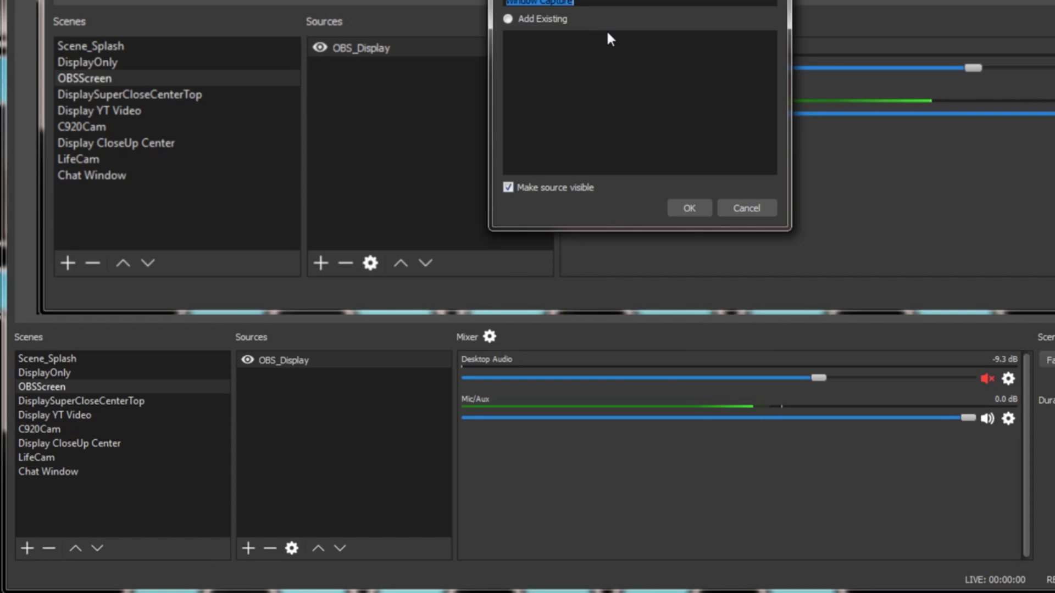
{"action": "type", "text": "Chat"}
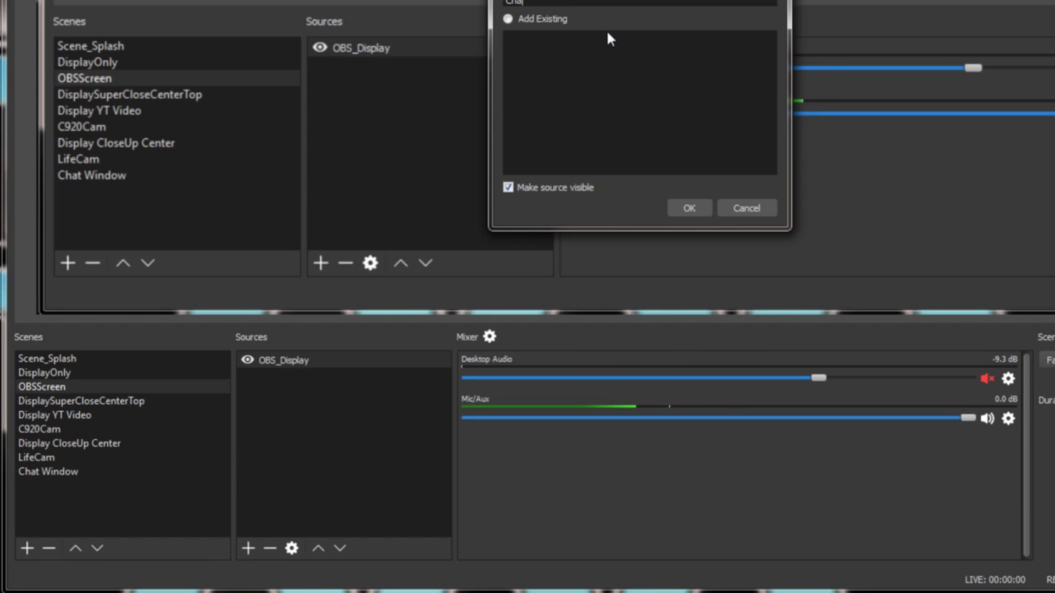
{"action": "type", "text": "Window"}
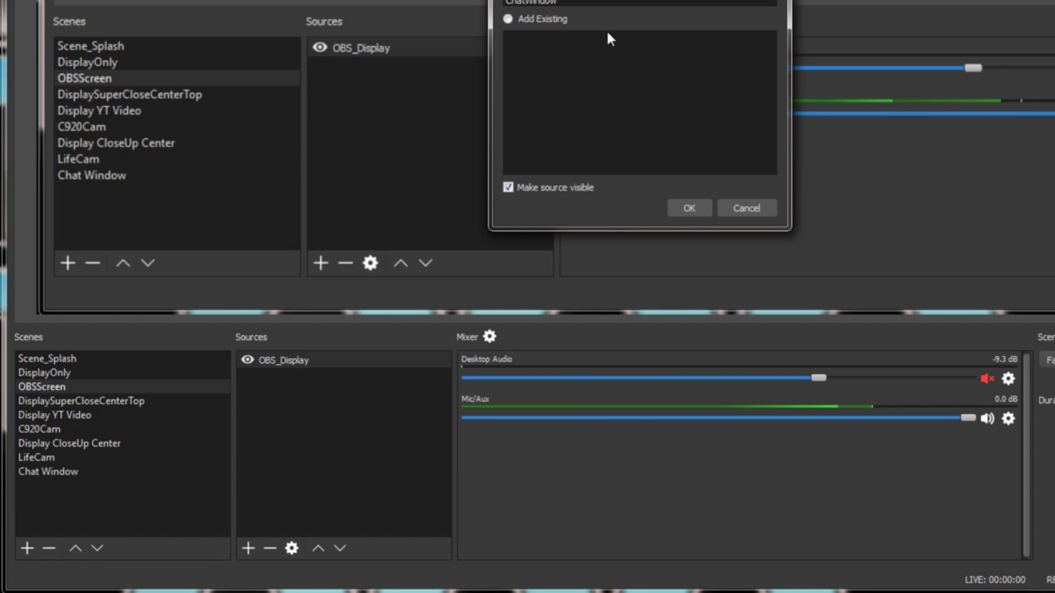
{"action": "key", "text": "Return"}
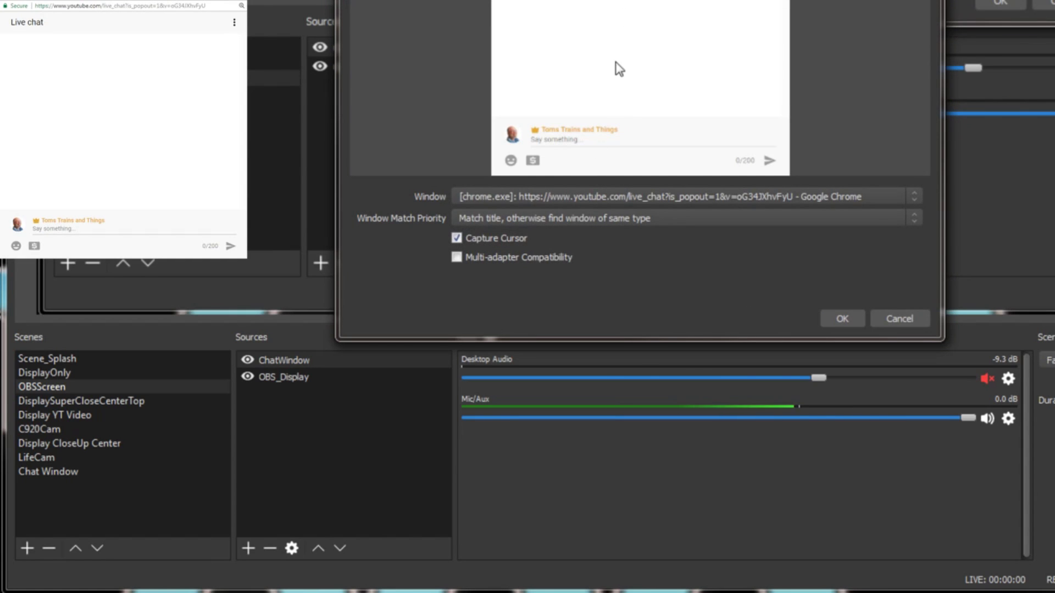
{"action": "left_click", "coordinate": [853, 322]}
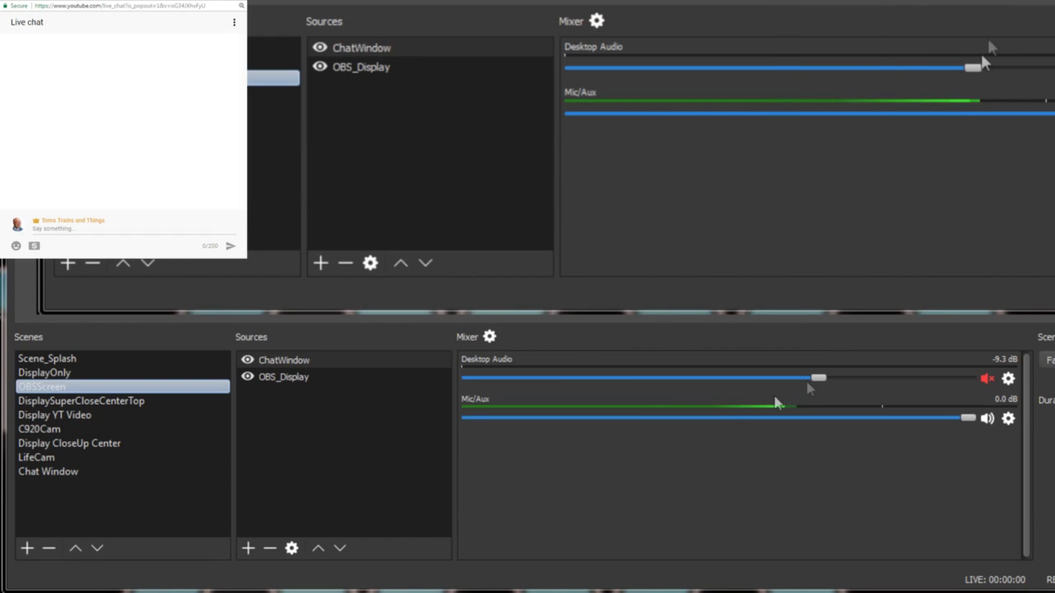
Move the ChatWindow capture around the OBSScreen canvas, ending near its lower-left area
{"action": "left_click_drag", "start_coordinate": [160, 0], "coordinate": [724, 134]}
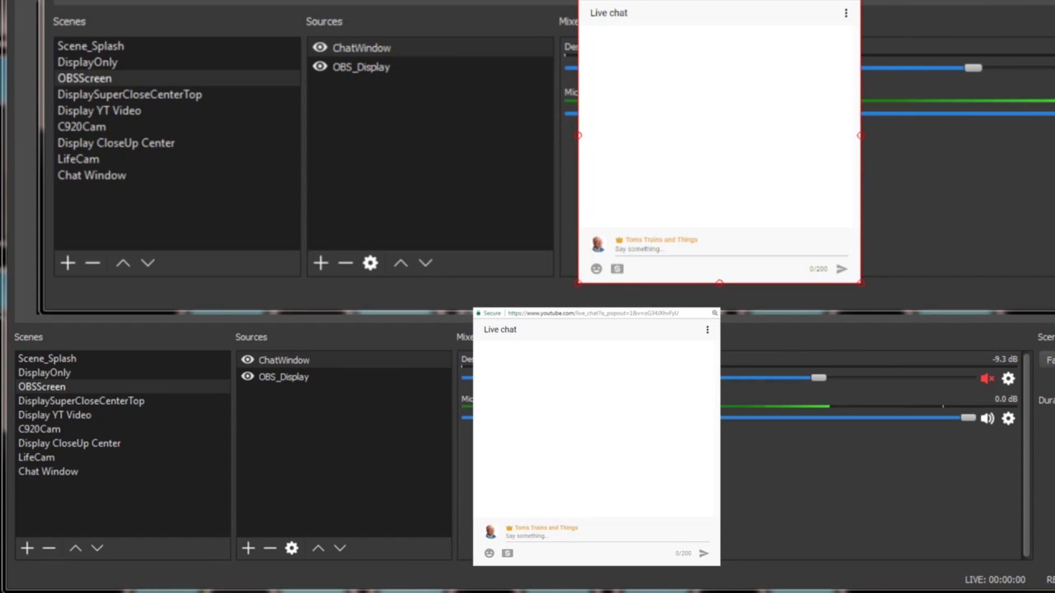
{"action": "left_click_drag", "start_coordinate": [0, 0], "coordinate": [0, 5]}
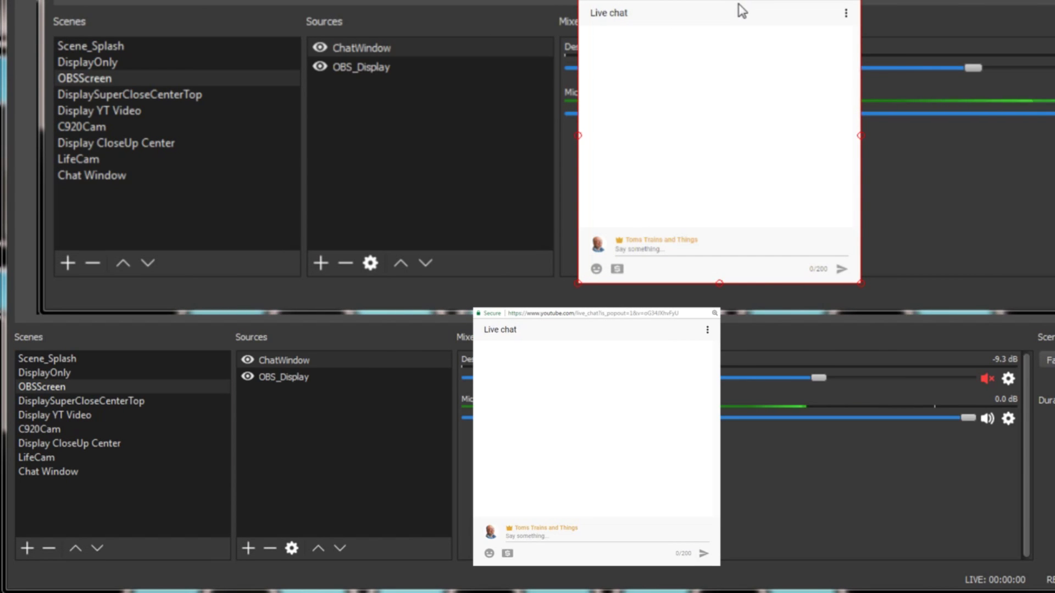
{"action": "left_click_drag", "start_coordinate": [737, 5], "coordinate": [201, 23]}
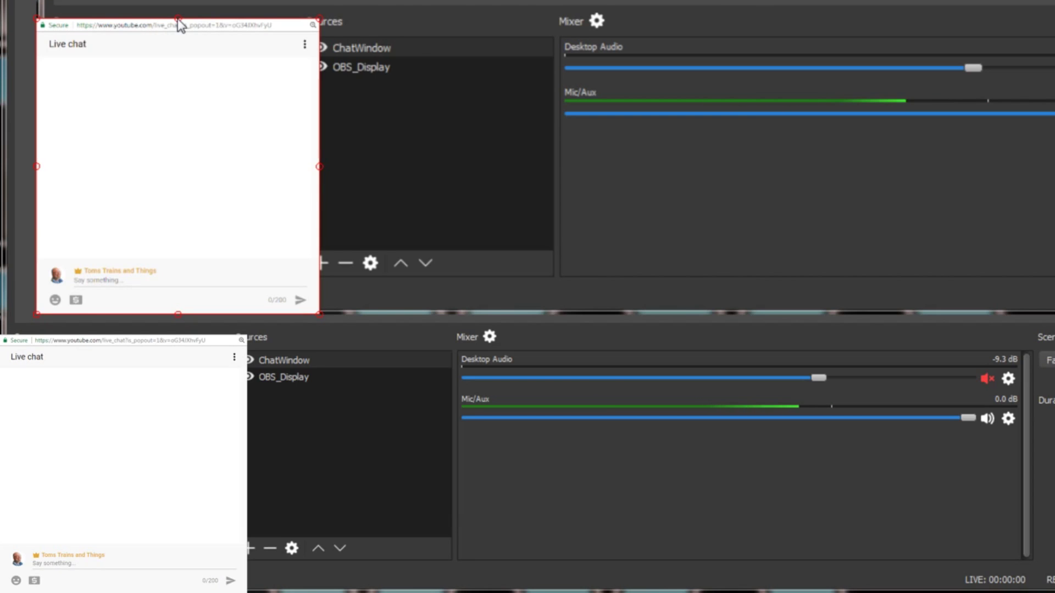
{"action": "double_click", "coordinate": [179, 22]}
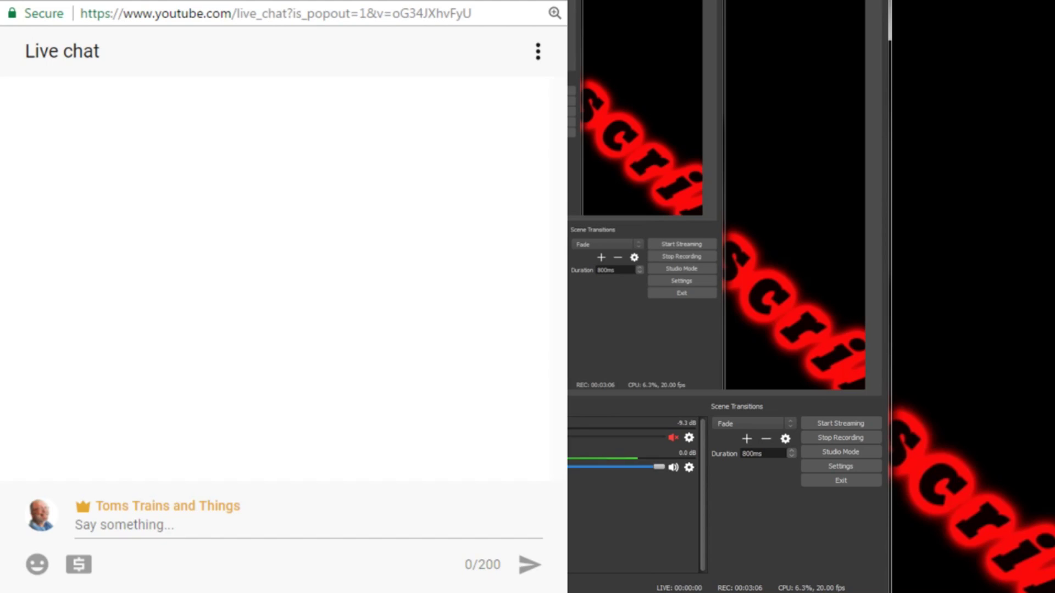
Reorder the ChatWindow source below OBS_Display and back above it
{"action": "left_click", "coordinate": [188, 565]}
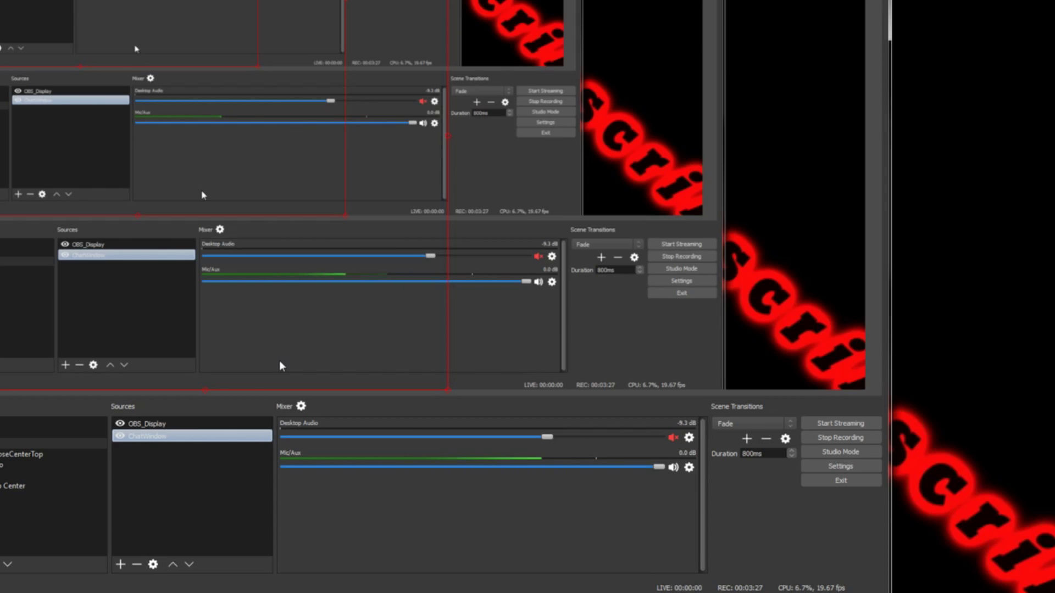
{"action": "left_click", "coordinate": [173, 564]}
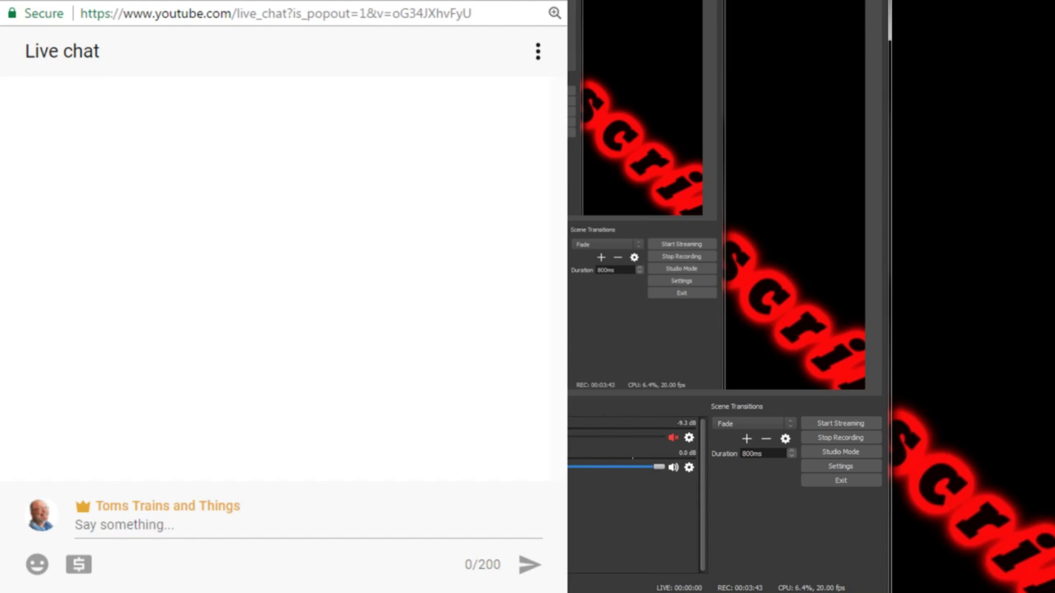
Shift the ChatWindow capture to other positions on the canvas and reposition the live chat pop-out window on the desktop
{"action": "left_click_drag", "start_coordinate": [219, 220], "coordinate": [307, 219]}
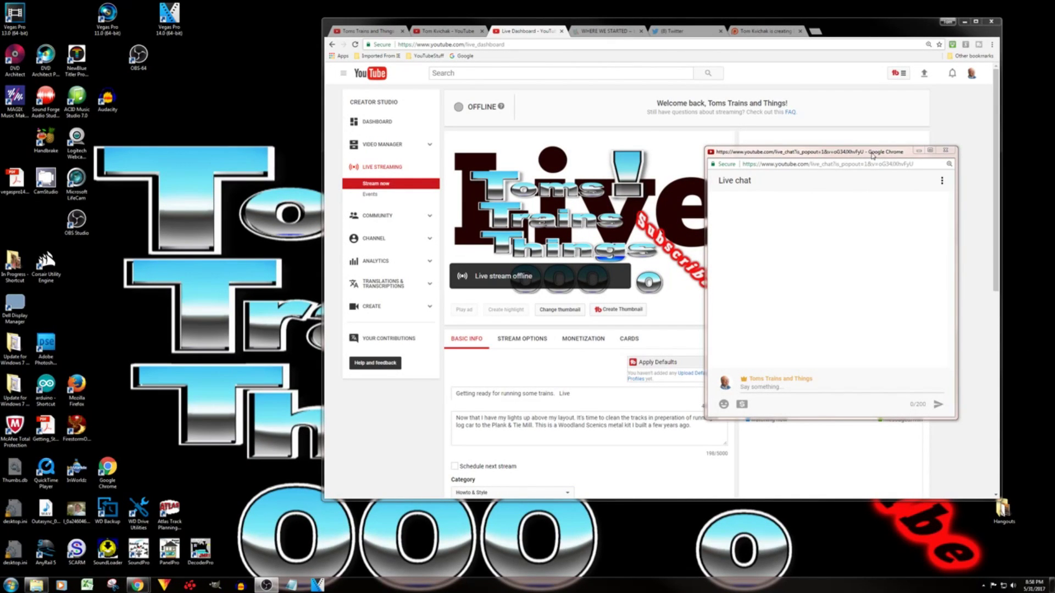
{"action": "left_click_drag", "start_coordinate": [873, 156], "coordinate": [907, 169]}
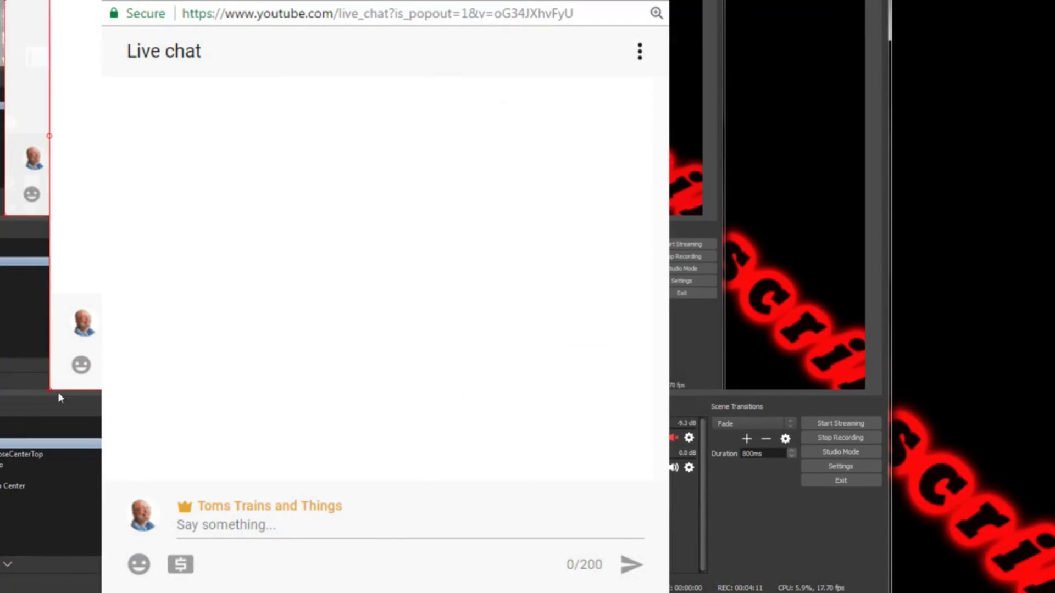
{"action": "left_click_drag", "start_coordinate": [308, 0], "coordinate": [349, 117]}
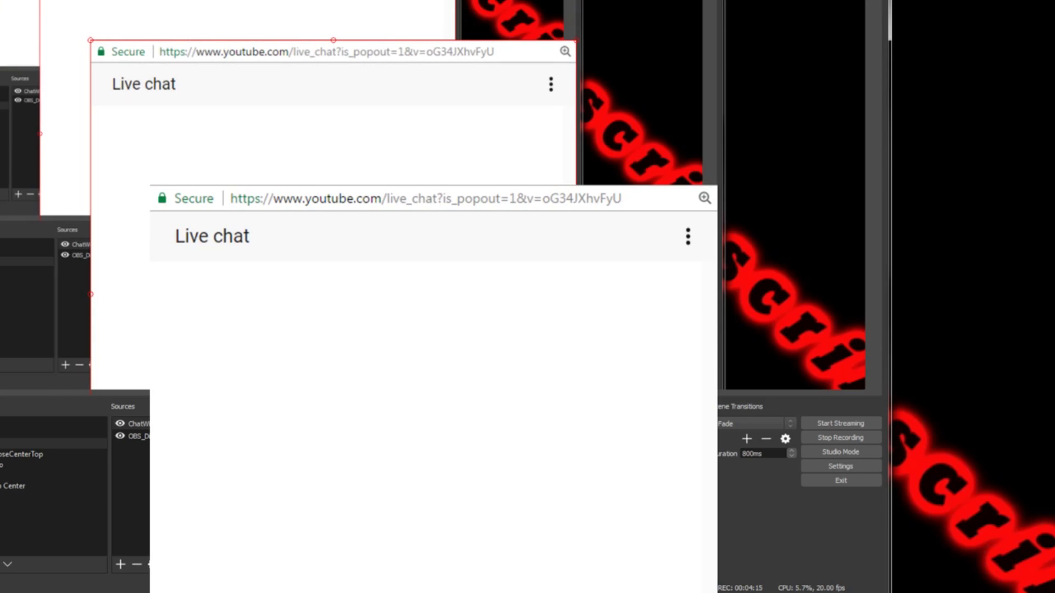
{"action": "left_click_drag", "start_coordinate": [516, 55], "coordinate": [0, 132]}
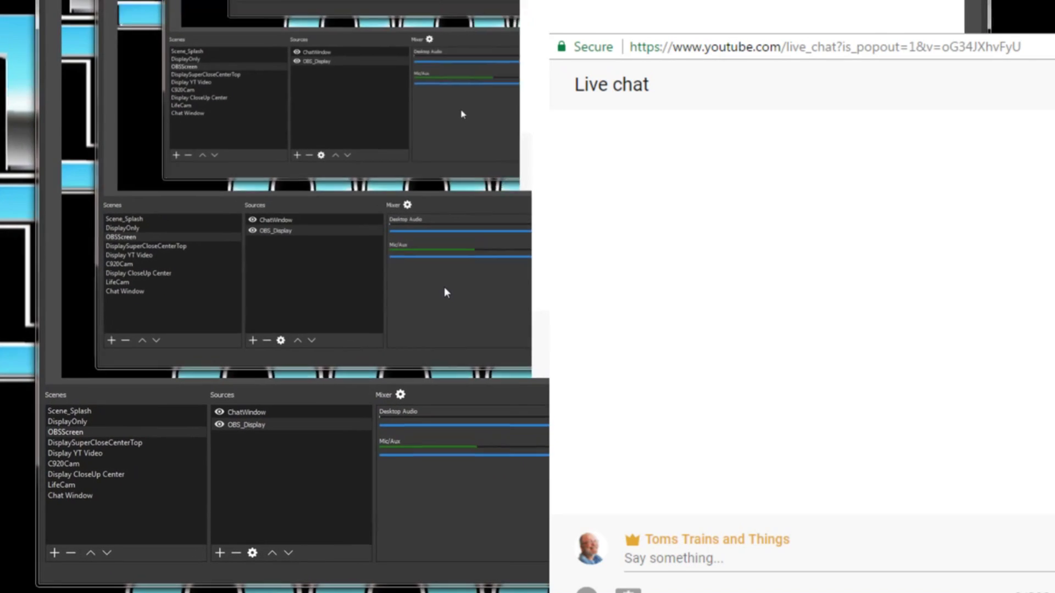
Remove the ChatWindow source from the OBSScreen scene and confirm the removal
{"action": "left_click", "coordinate": [118, 424]}
{"action": "left_click", "coordinate": [79, 418]}
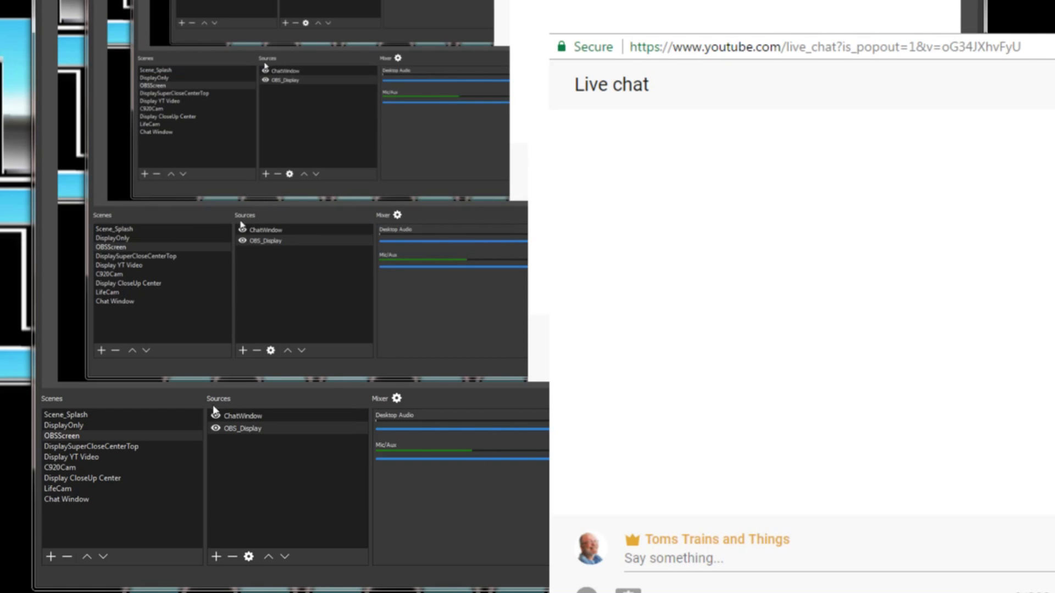
{"action": "left_click", "coordinate": [243, 421]}
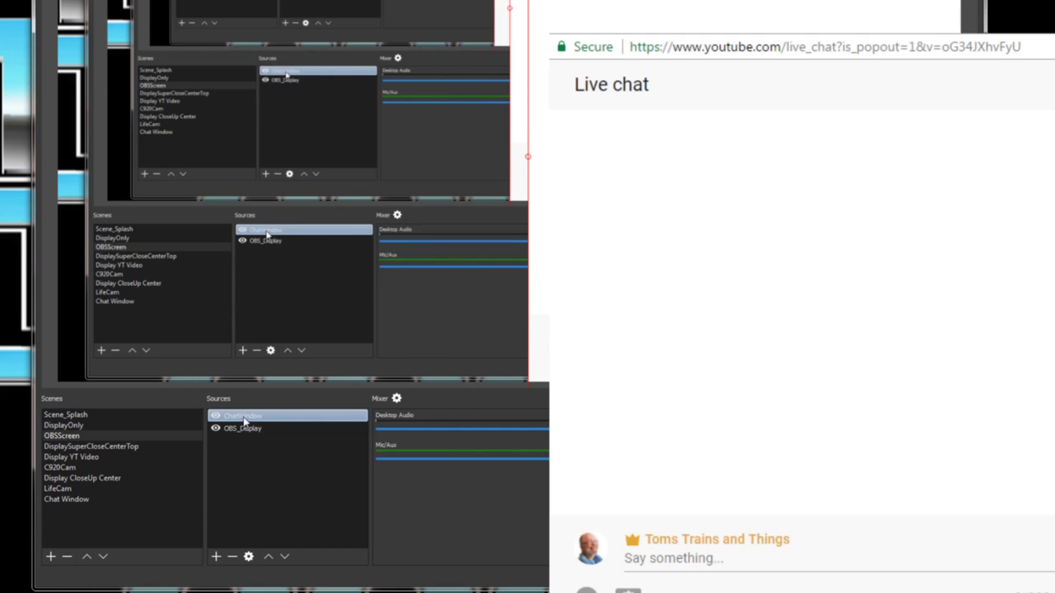
{"action": "left_click", "coordinate": [232, 555]}
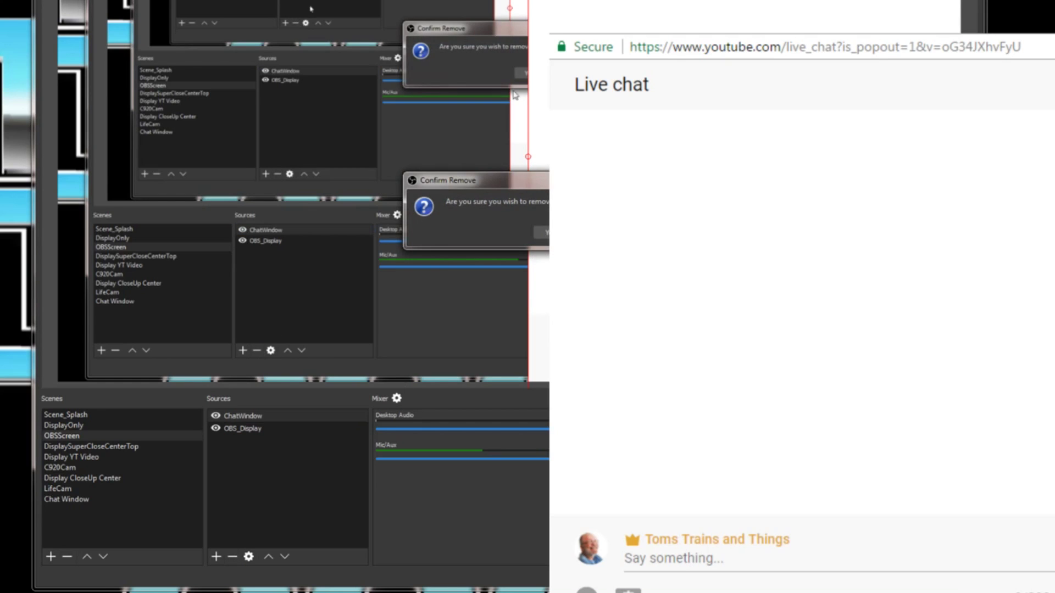
{"action": "left_click", "coordinate": [545, 231]}
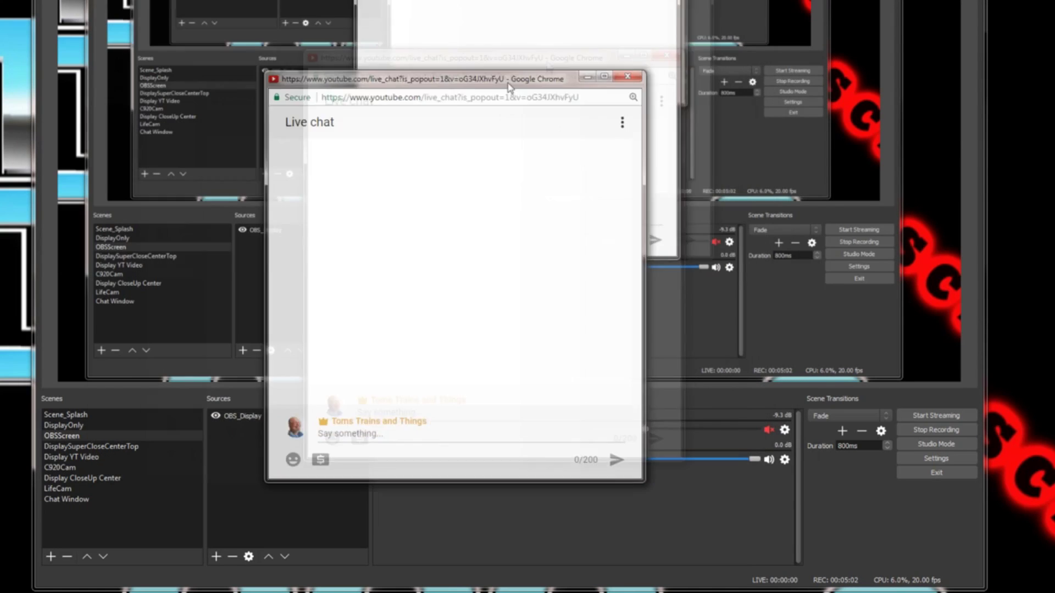
Select the Chat Window scene and reposition the live chat pop-out window over the streaming dashboard
{"action": "left_click_drag", "start_coordinate": [502, 89], "coordinate": [0, 88]}
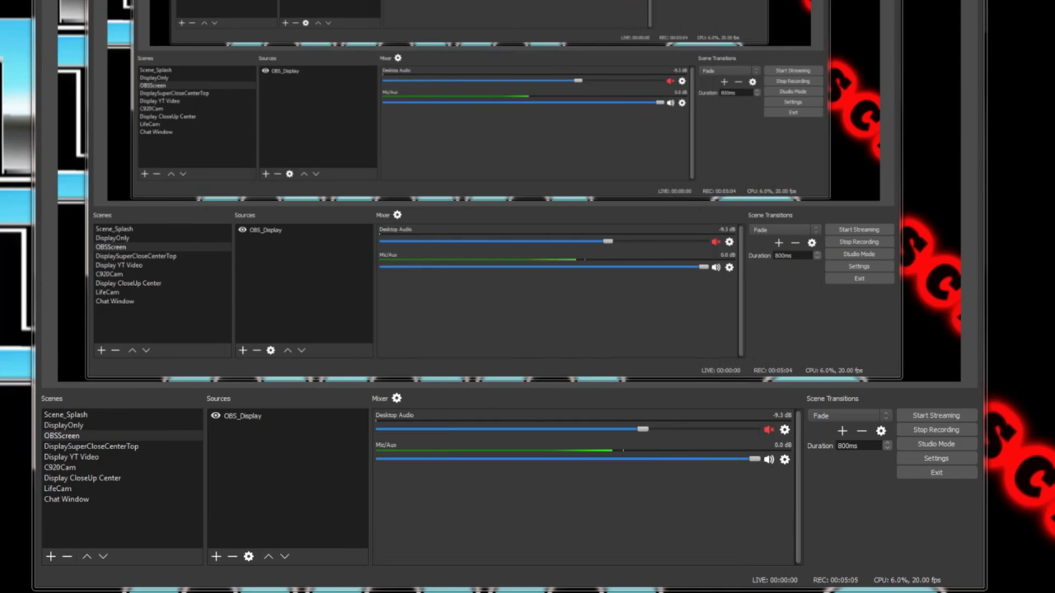
{"action": "left_click", "coordinate": [139, 500]}
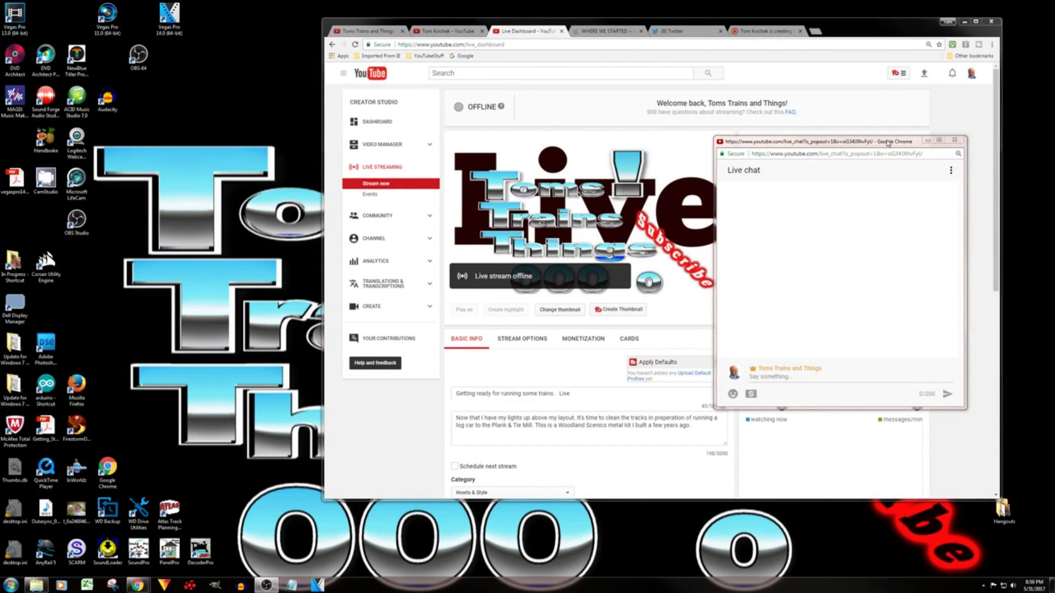
{"action": "mouse_move", "coordinate": [888, 144]}
{"action": "left_mouse_down"}
{"action": "mouse_move", "coordinate": [821, 148]}
{"action": "mouse_move", "coordinate": [881, 113]}
{"action": "mouse_move", "coordinate": [886, 128]}
{"action": "left_mouse_up"}
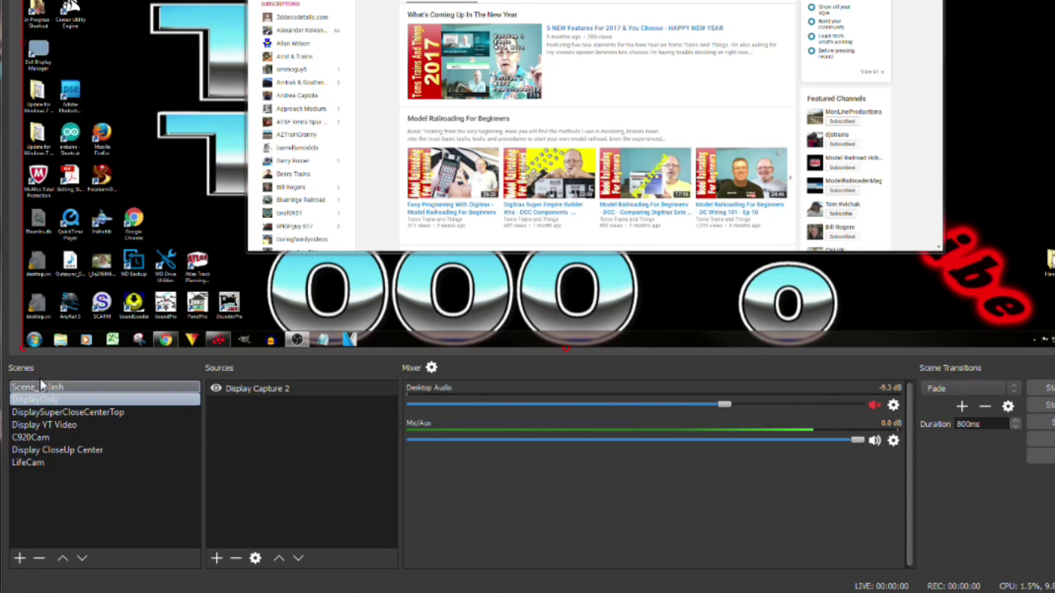
Select the DisplayOnly scene to view its Display Capture 2 source
{"action": "left_click", "coordinate": [33, 399]}
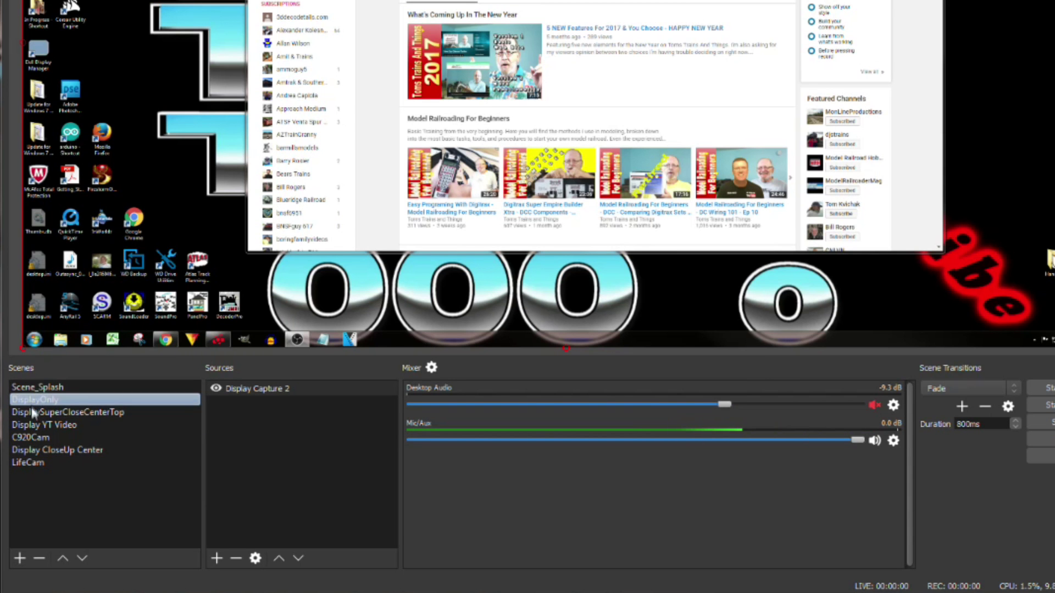
{"action": "left_click", "coordinate": [69, 401]}
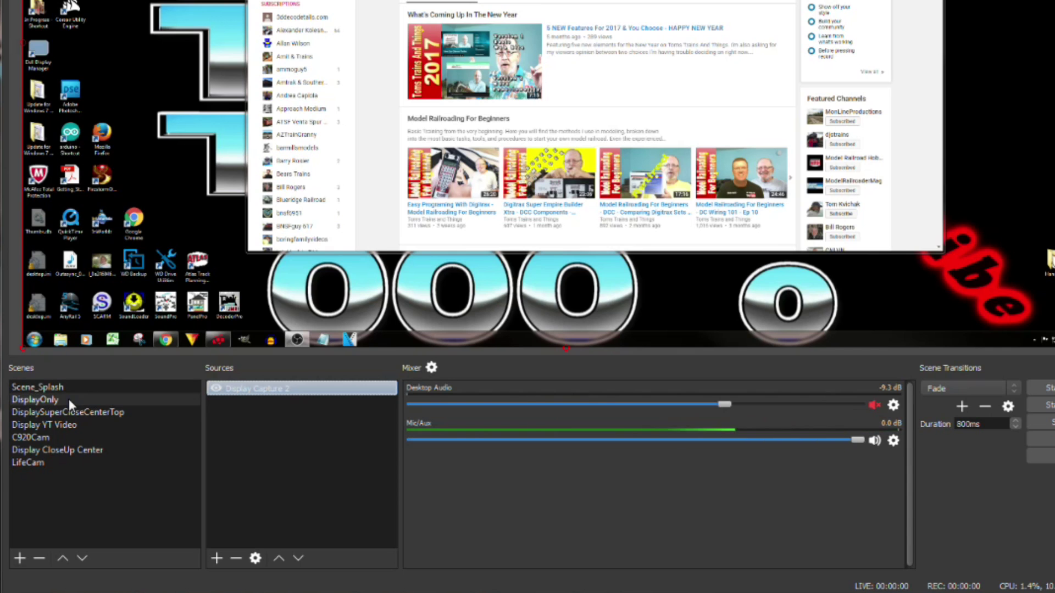
{"action": "left_click", "coordinate": [64, 402]}
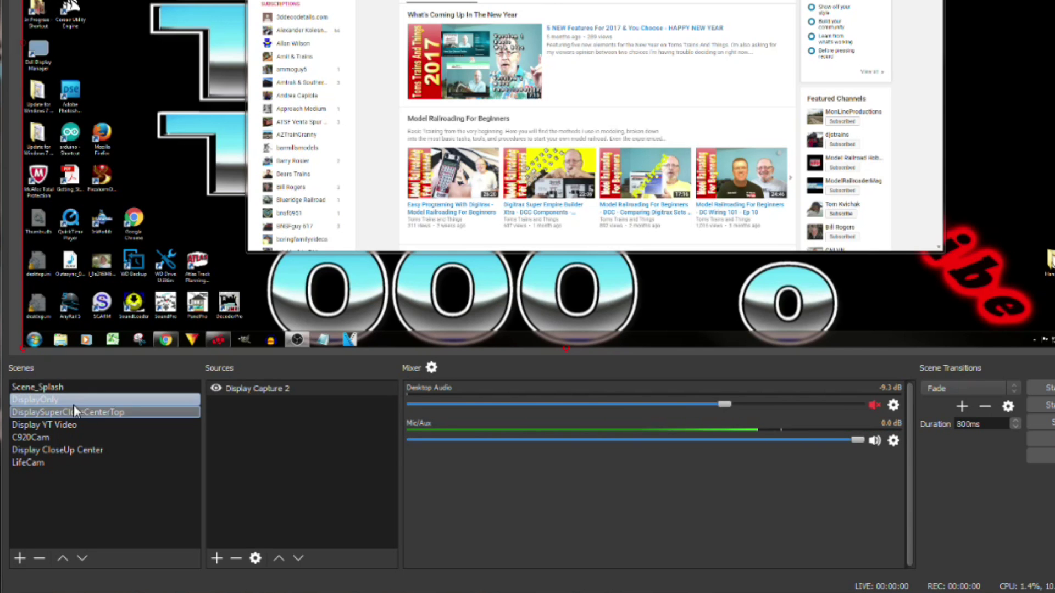
Show the DisplaySuperCloseCenterTop scene, followed by the Display YT Video scene
{"action": "left_click", "coordinate": [101, 412]}
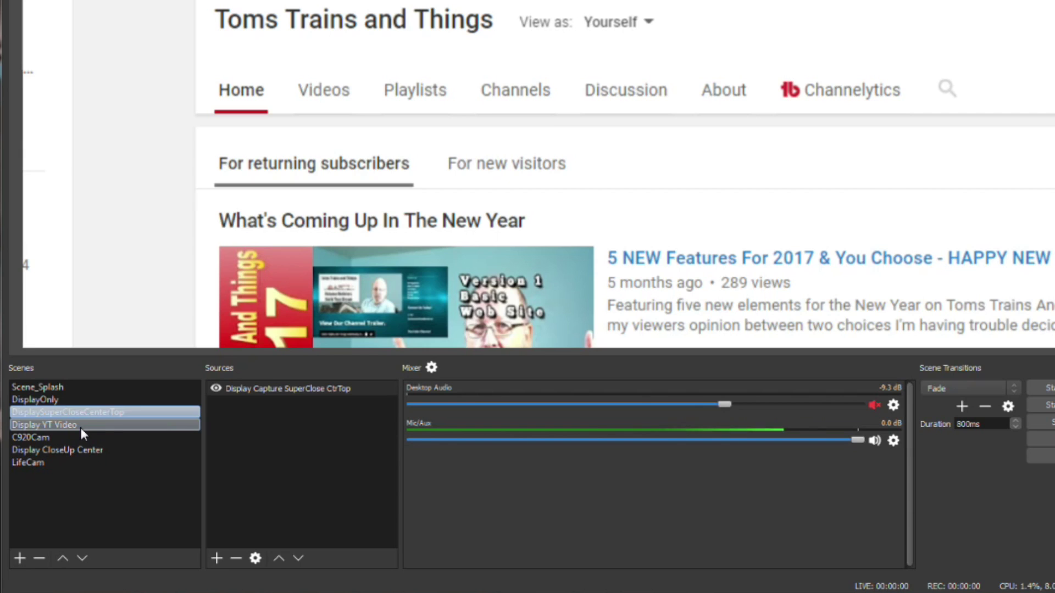
{"action": "left_click", "coordinate": [80, 428]}
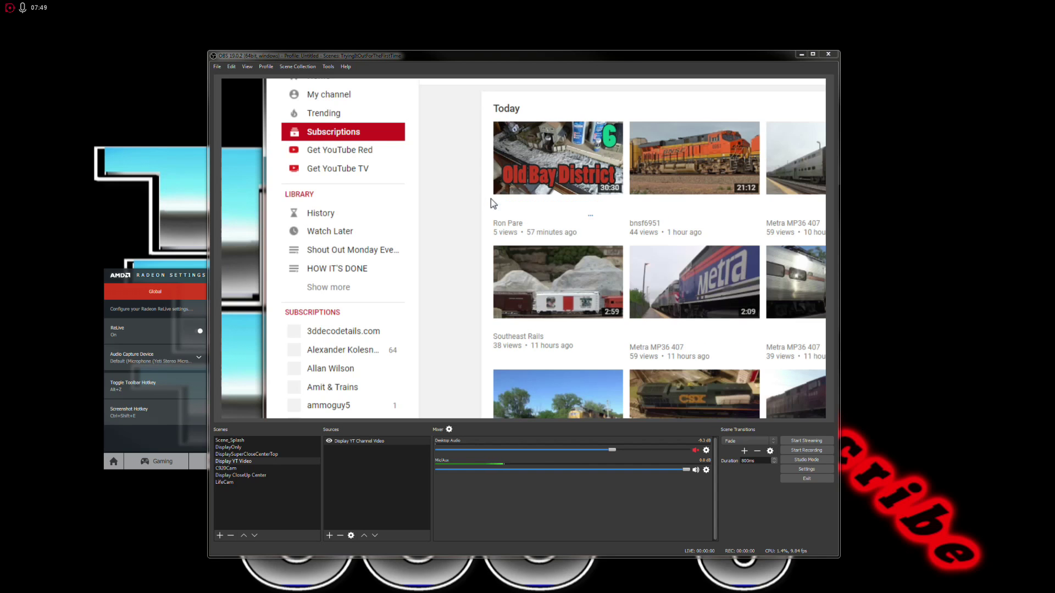
Open a video from the subscriptions feed in the captured browser, pause it, and reposition the player to fill the canvas
{"action": "left_click", "coordinate": [663, 180]}
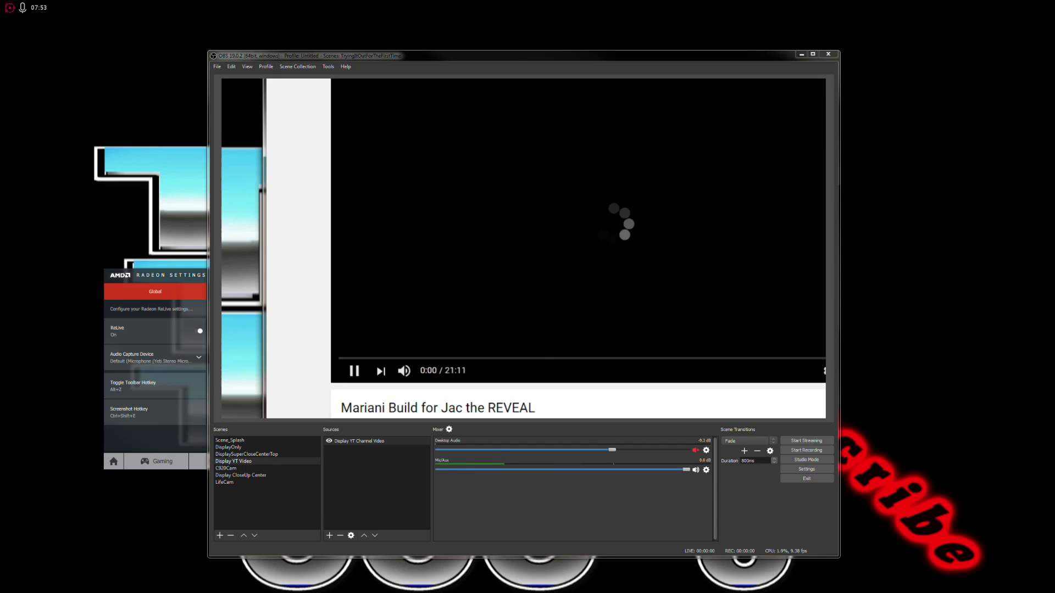
{"action": "left_click", "coordinate": [354, 372]}
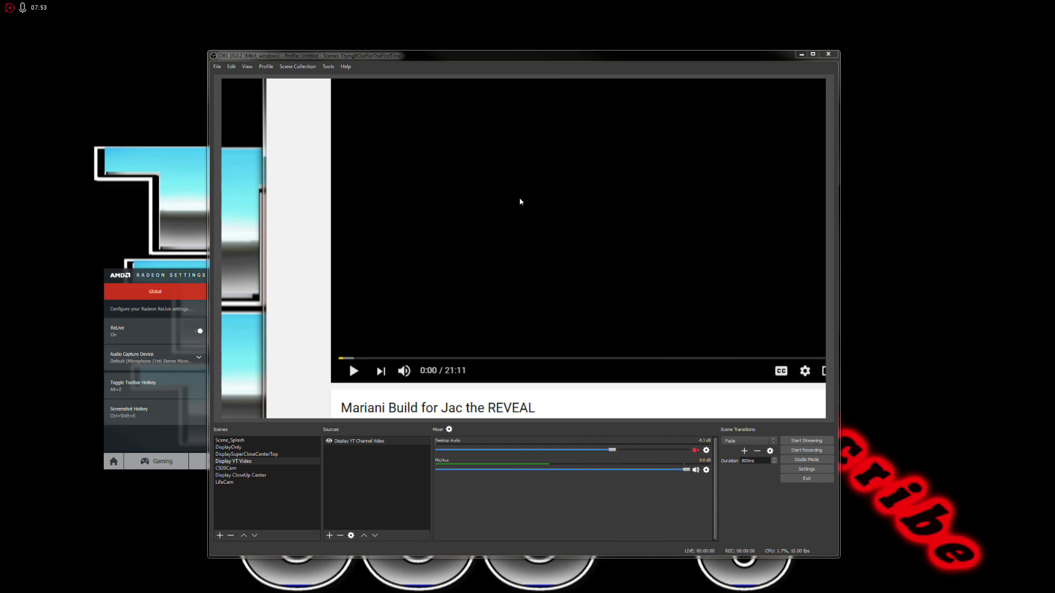
{"action": "left_click_drag", "start_coordinate": [481, 282], "coordinate": [394, 305]}
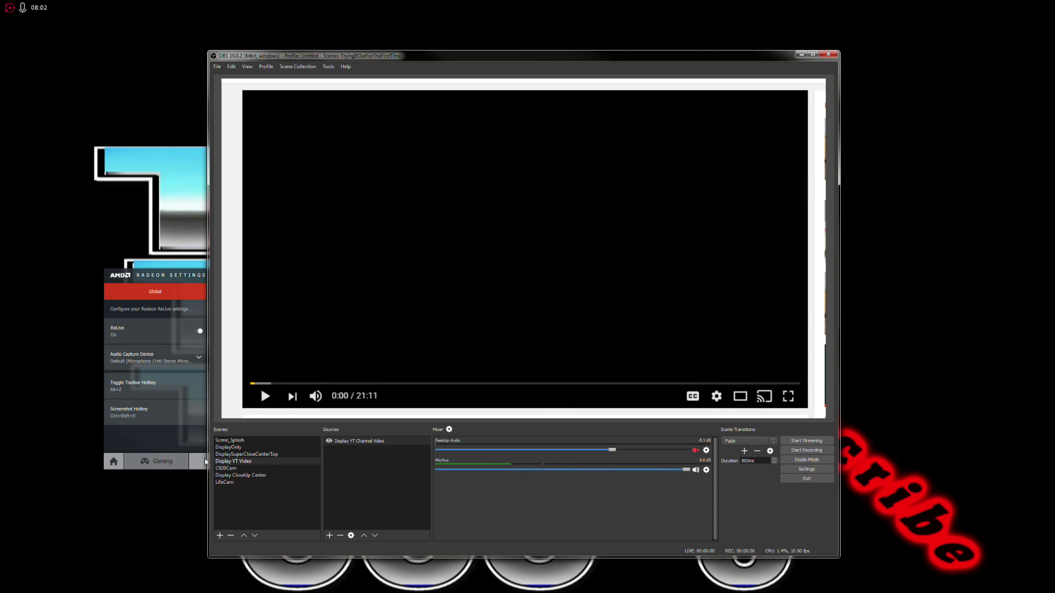
Show the camera scenes and return to Scene_Splash, highlighting its Image and Media Source entries
{"action": "left_click", "coordinate": [223, 470]}
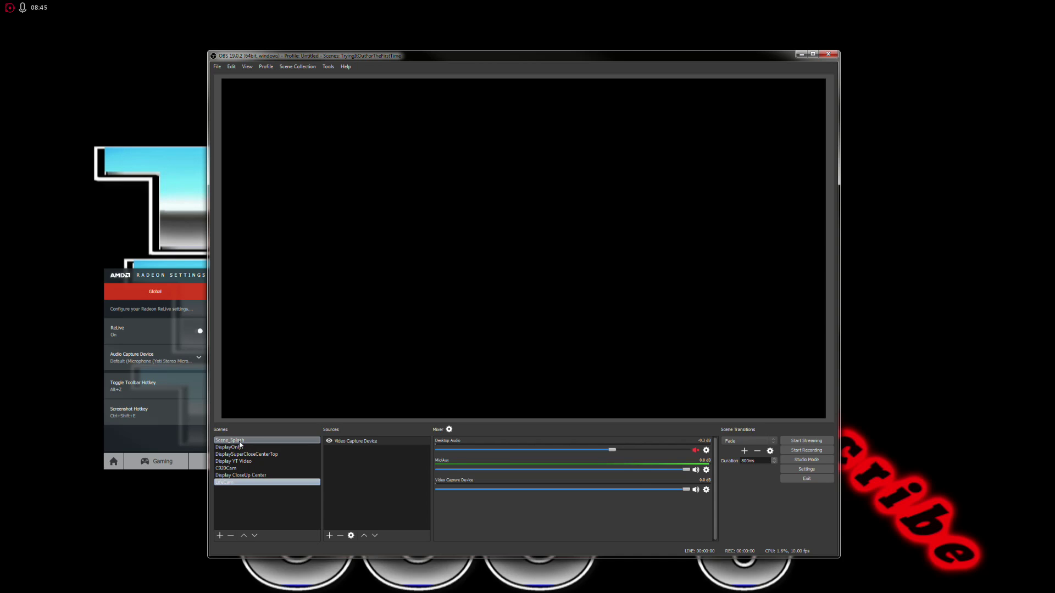
{"action": "left_click", "coordinate": [240, 441]}
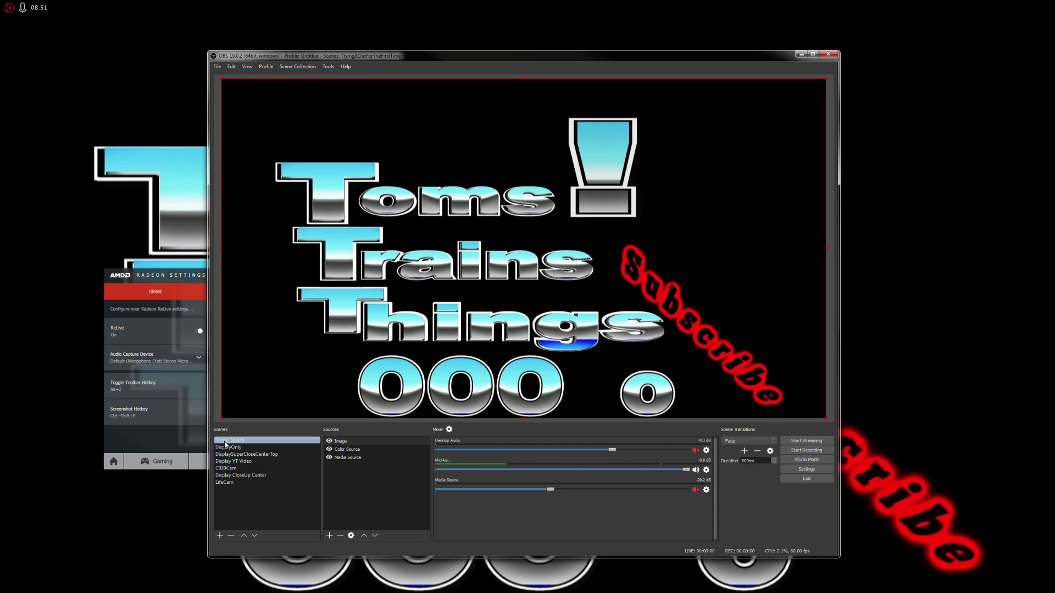
{"action": "left_click", "coordinate": [341, 442]}
{"action": "left_click", "coordinate": [352, 458]}
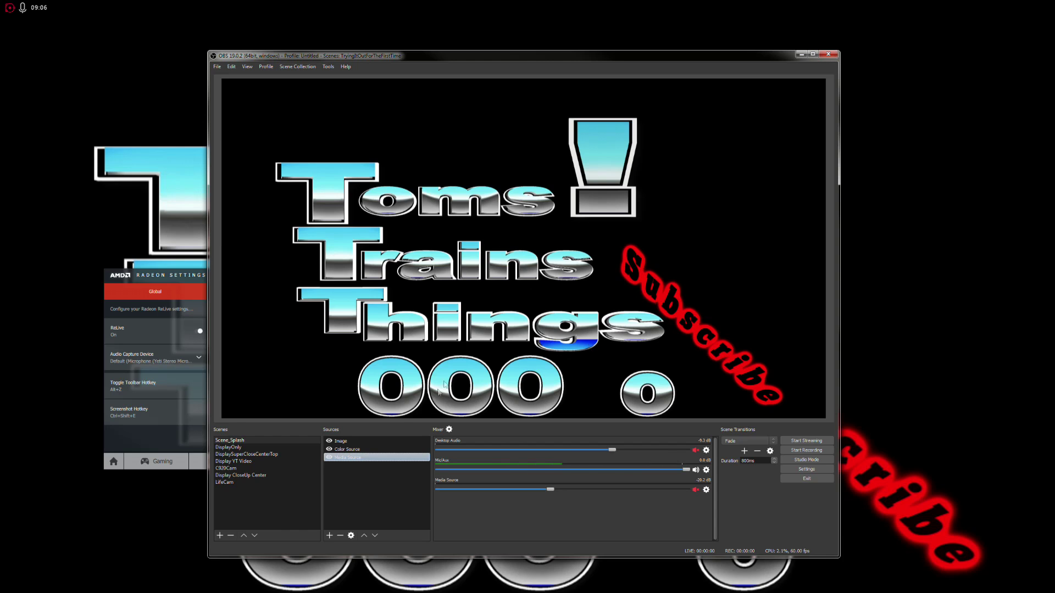
Raise the Color Source above the Image in Scene_Splash's source order and lower it back beneath the Image
{"action": "left_click", "coordinate": [353, 451]}
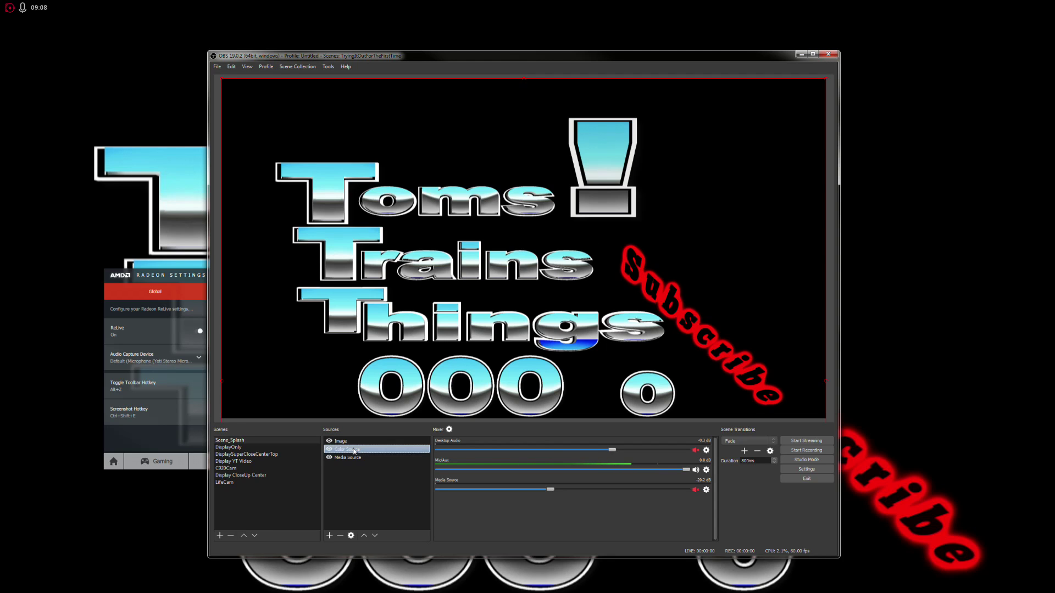
{"action": "left_click", "coordinate": [364, 536]}
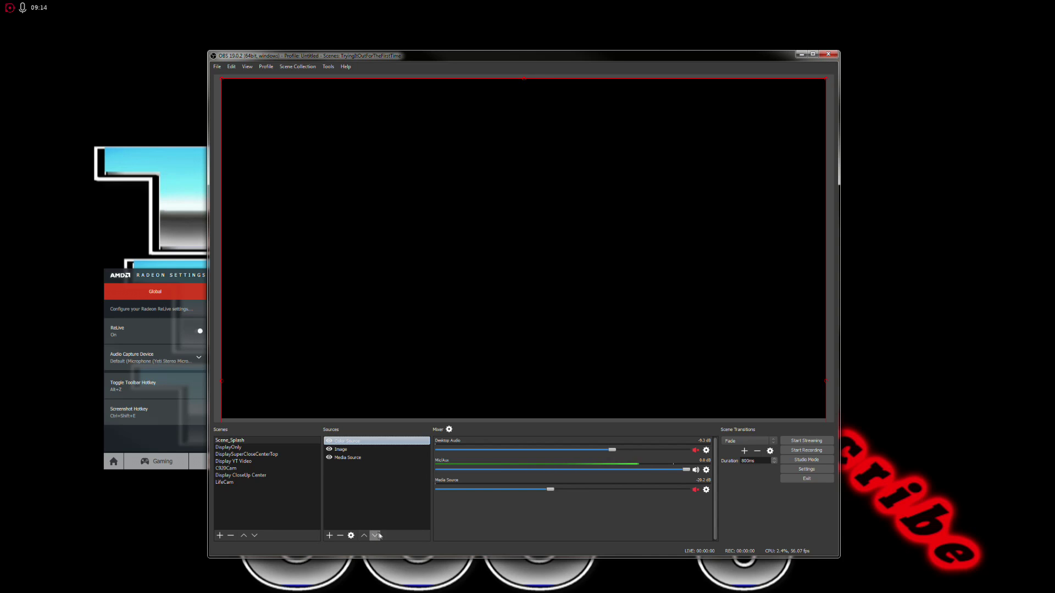
{"action": "left_click", "coordinate": [376, 537]}
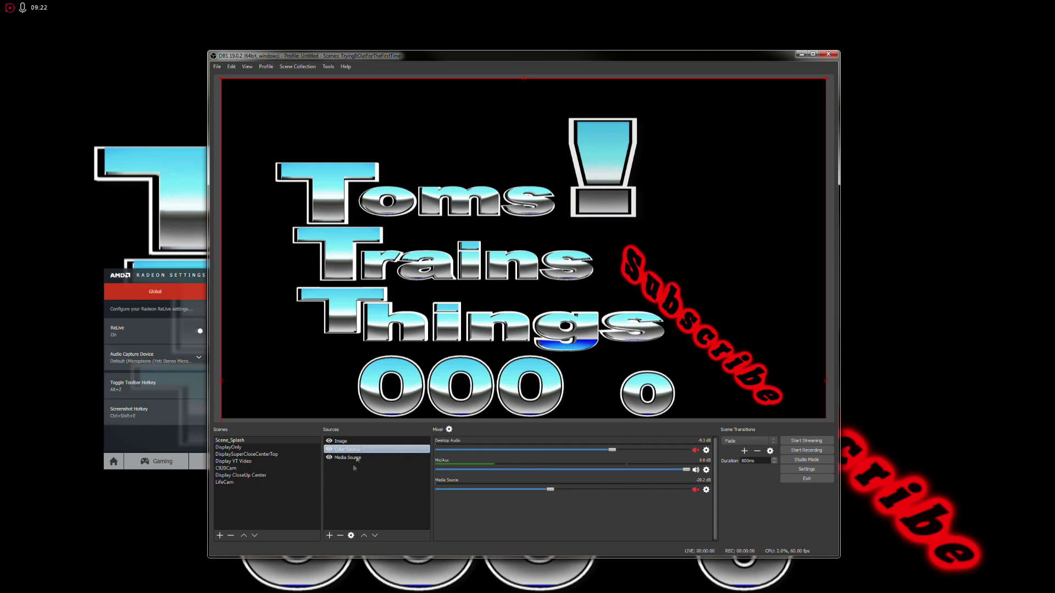
Preview the DisplayOnly, DisplaySuperCloseCenterTop, Display YT Video, C920Cam and Display CloseUp Center scenes one after another
{"action": "left_click", "coordinate": [239, 448]}
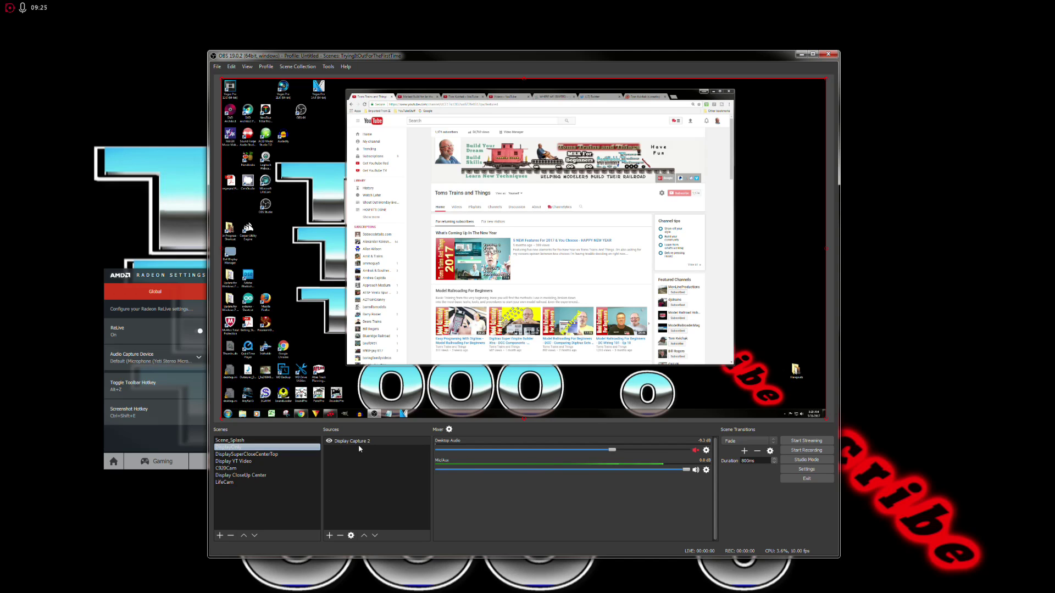
{"action": "left_click", "coordinate": [253, 455]}
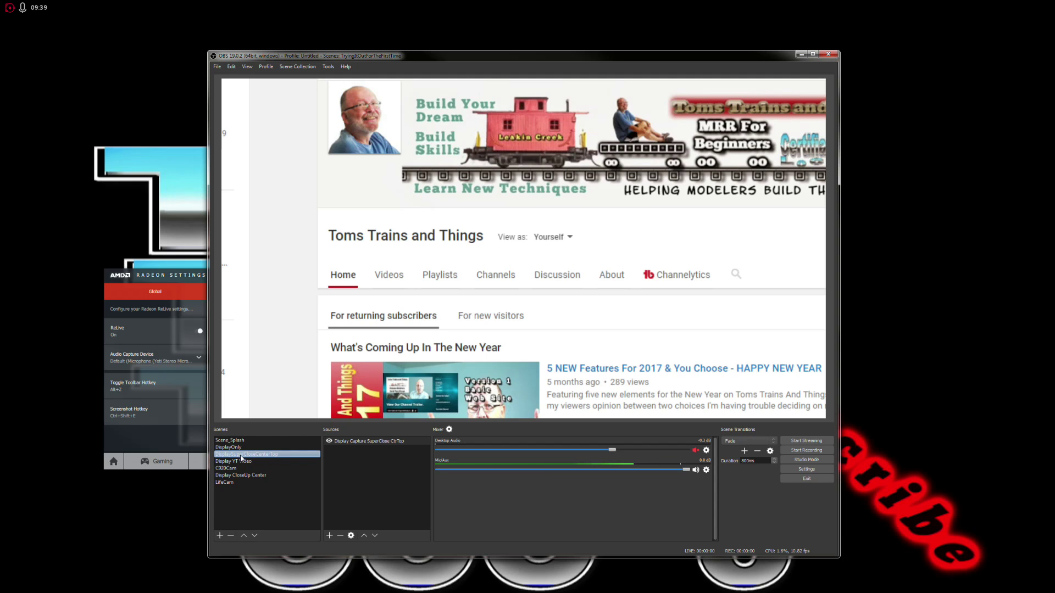
{"action": "left_click", "coordinate": [242, 461]}
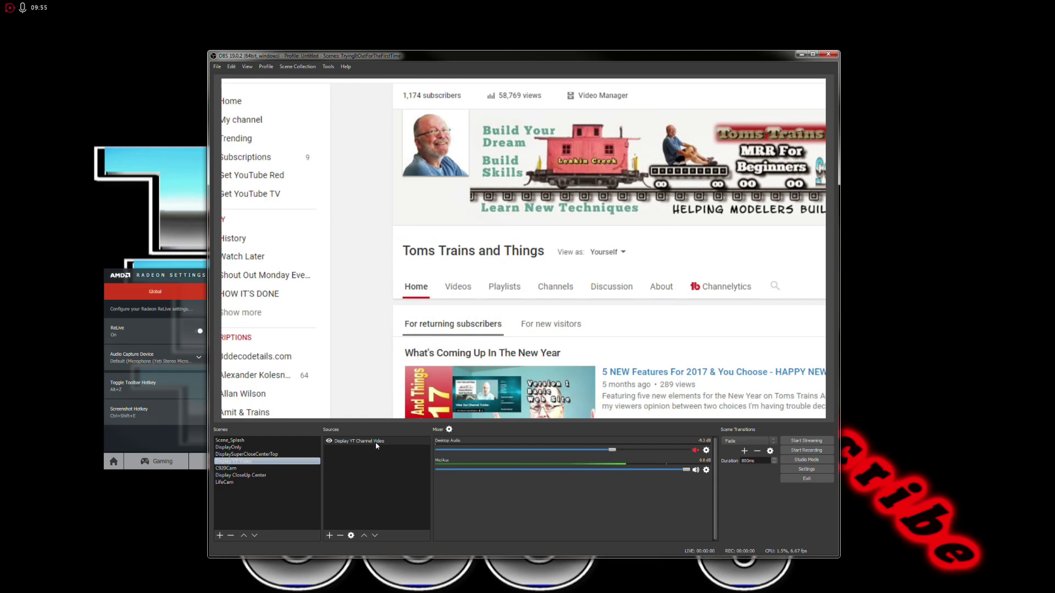
{"action": "left_click", "coordinate": [252, 468]}
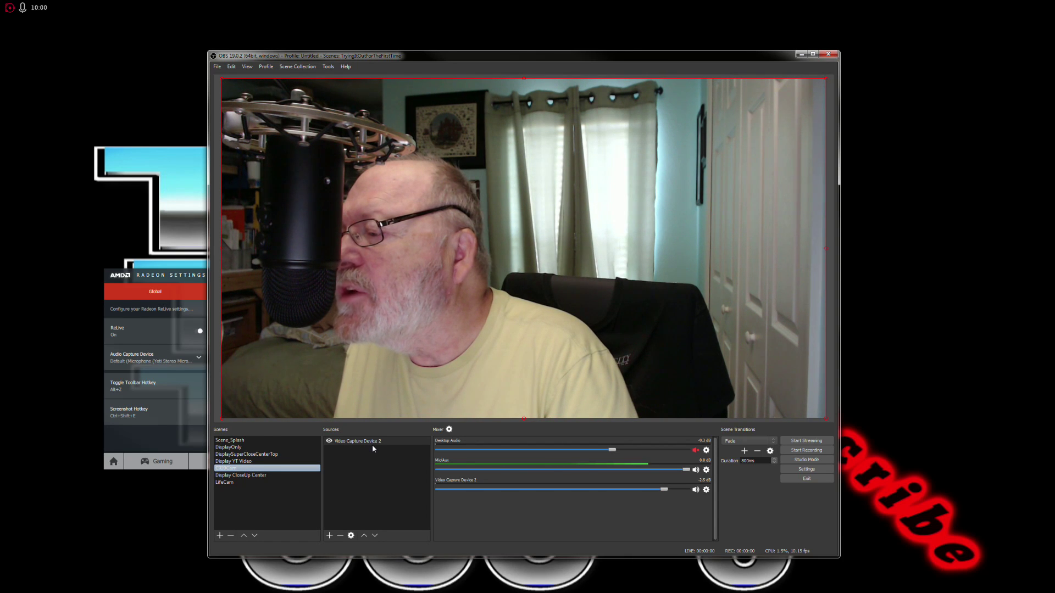
{"action": "left_click", "coordinate": [250, 476]}
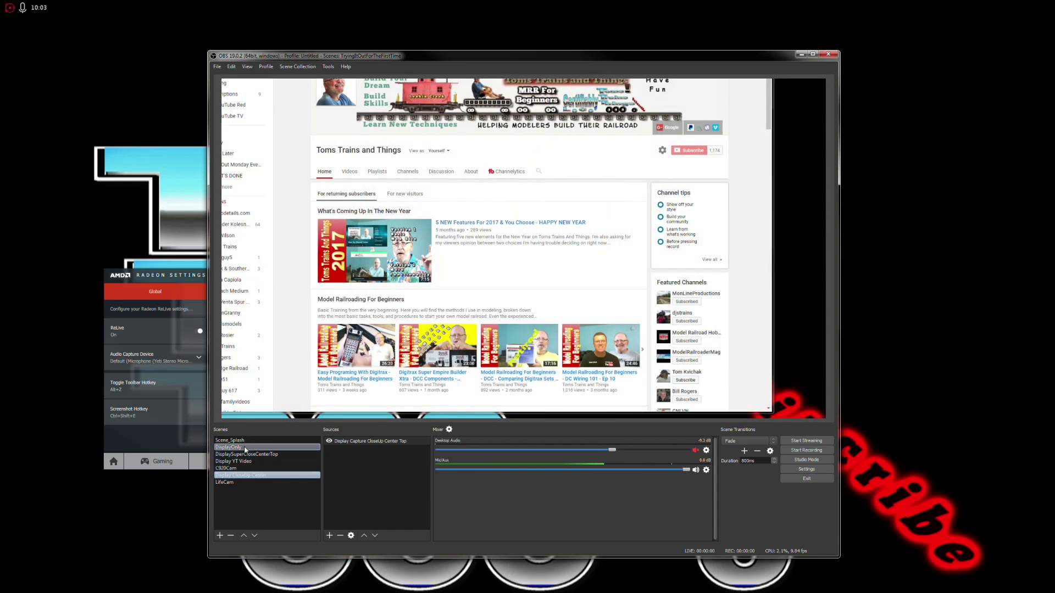
Demonstrate the Fade transition by switching from Scene_Splash to DisplaySuperCloseCenterTop and back to Scene_Splash
{"action": "left_click", "coordinate": [240, 440]}
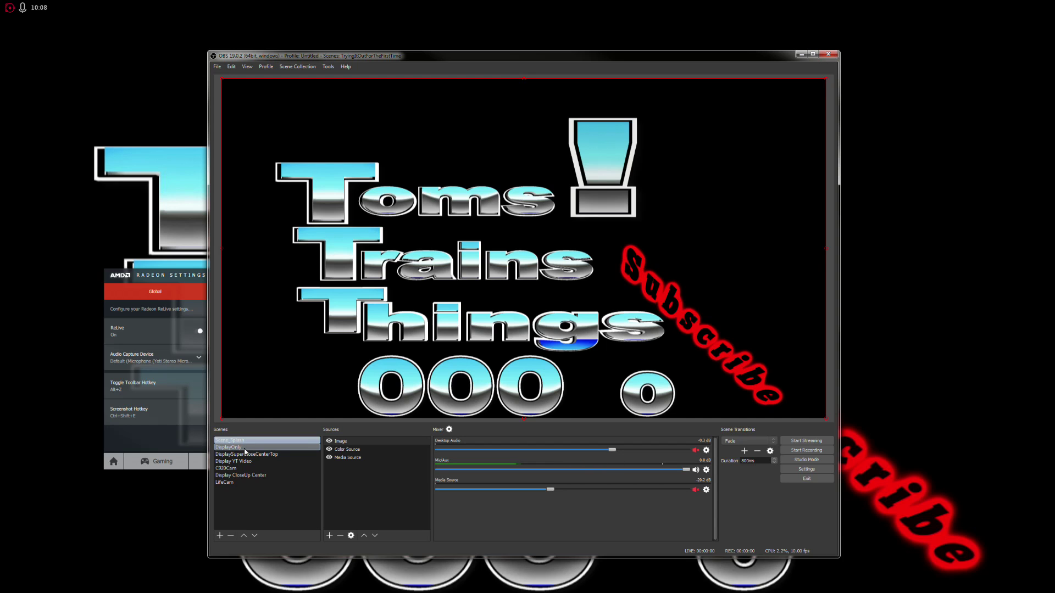
{"action": "left_click", "coordinate": [245, 454]}
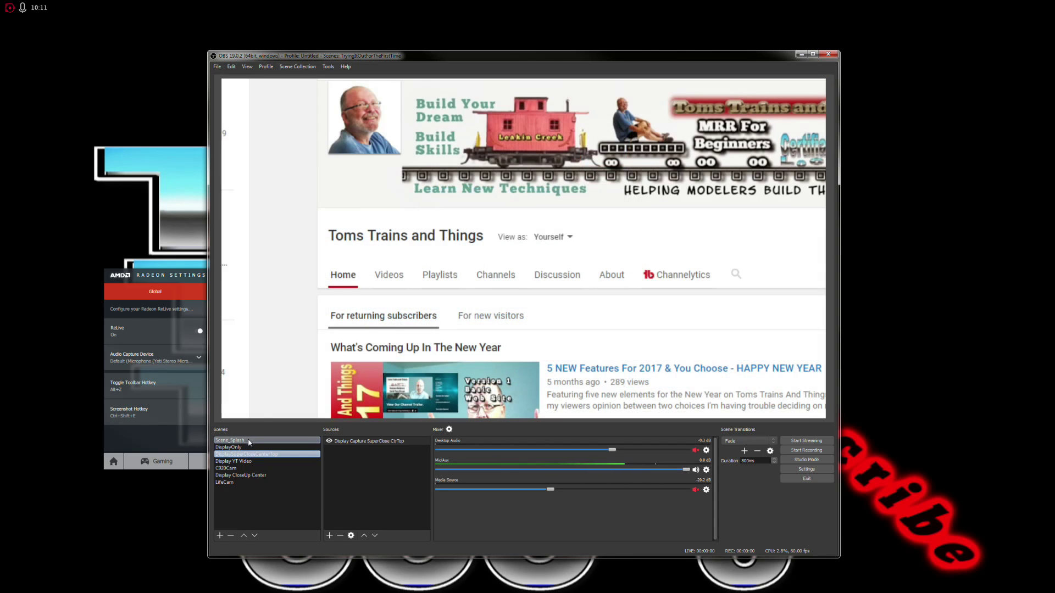
{"action": "left_click", "coordinate": [249, 441]}
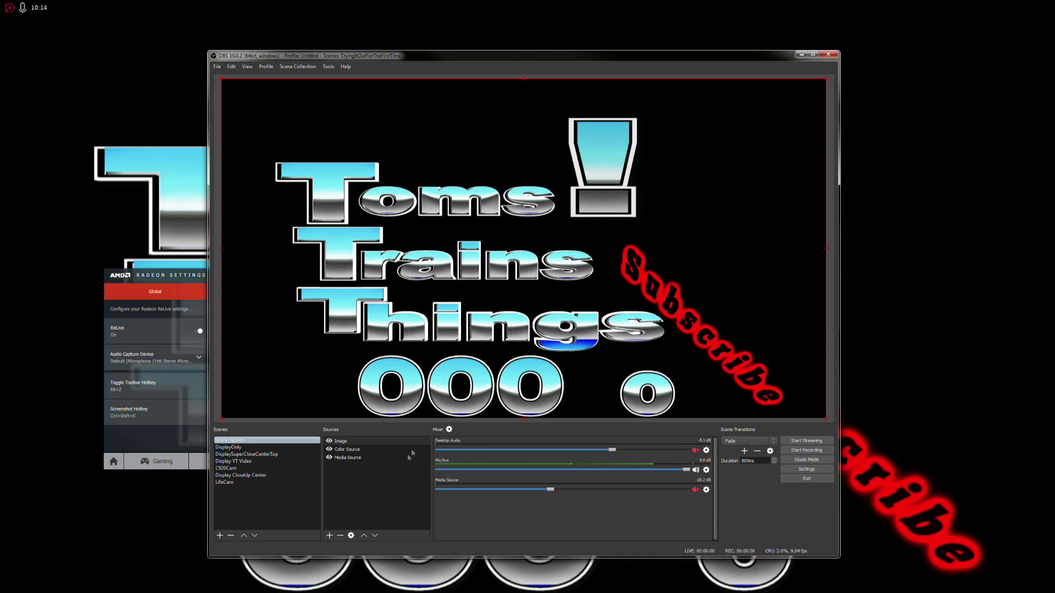
Step down the scene list from Scene_Splash through the display scenes and back up to Scene_Splash
{"action": "key", "text": "Down"}
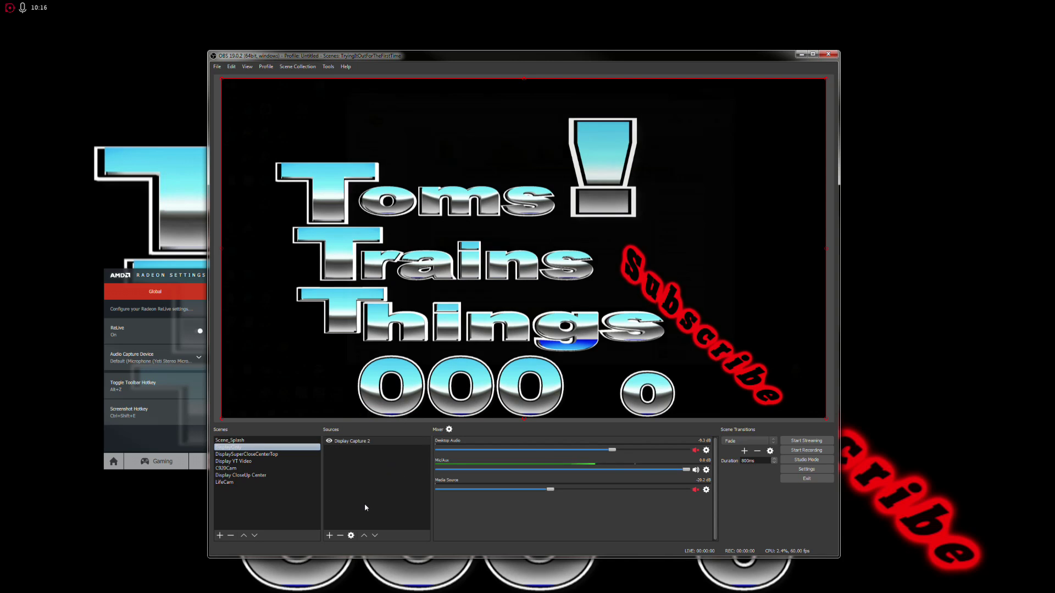
{"action": "key", "text": "Down"}
{"action": "key", "text": "Down"}
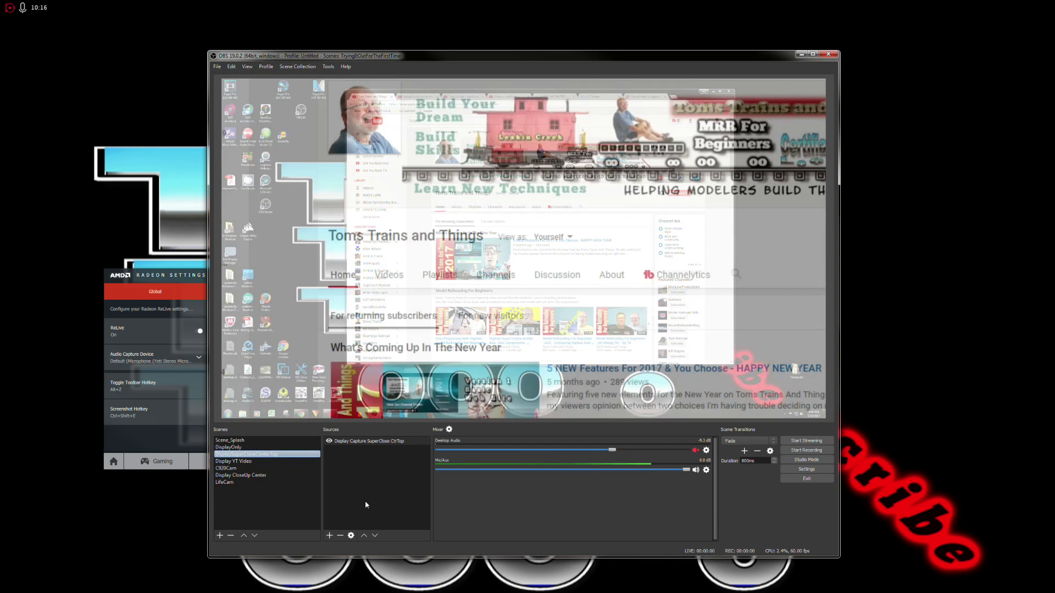
{"action": "key", "text": "Up"}
{"action": "key", "text": "Up"}
{"action": "key", "text": "Up"}
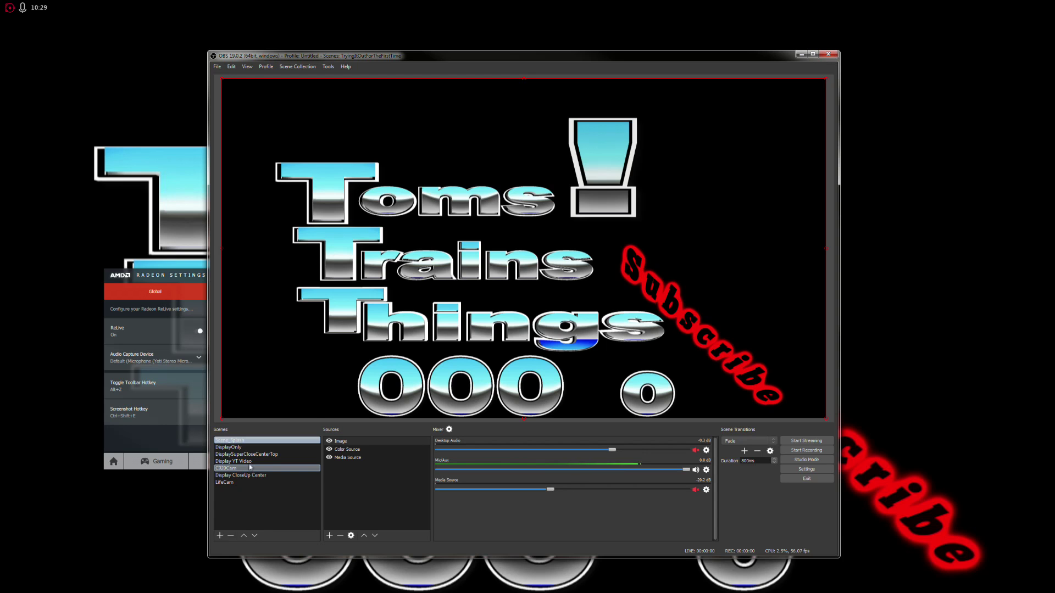
Show DisplayOnly and DisplaySuperCloseCenterTop, and scroll the captured channel page down and back to its banner
{"action": "left_click", "coordinate": [236, 448]}
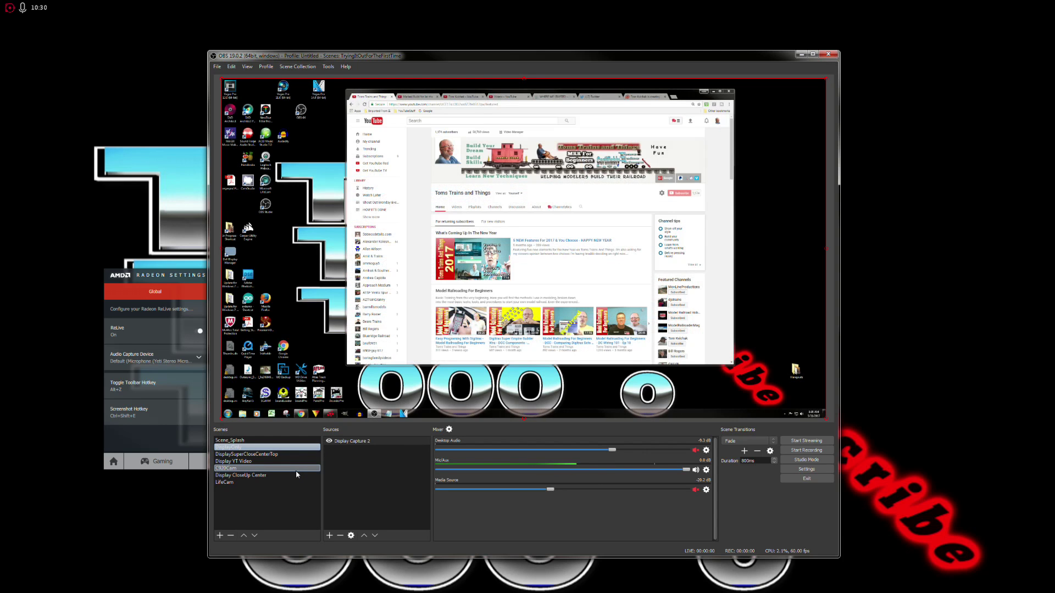
{"action": "left_click", "coordinate": [247, 454]}
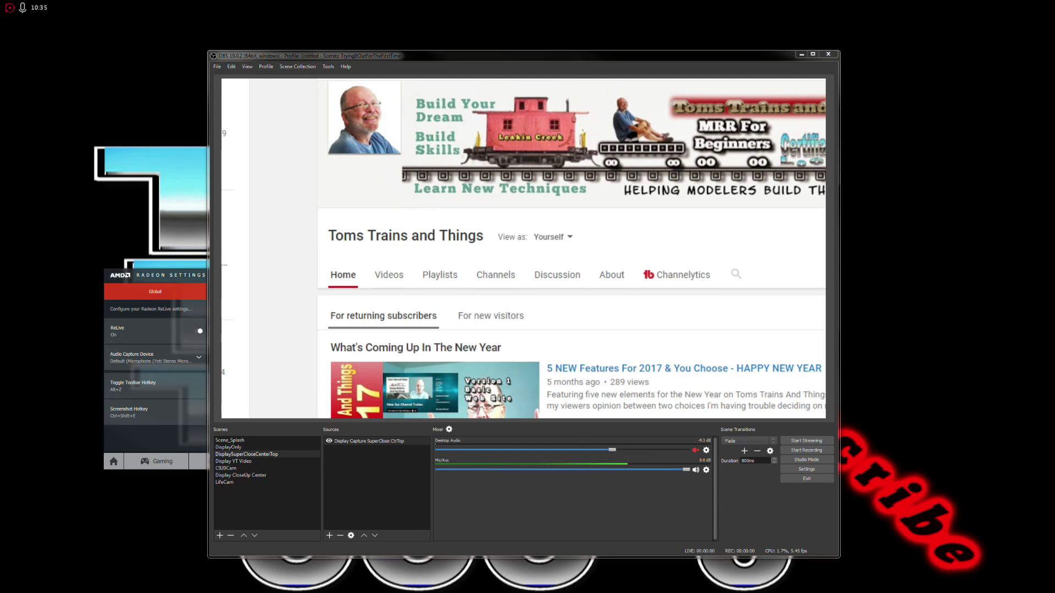
{"action": "scroll", "coordinate": [572, 247], "scroll_direction": "down", "scroll_amount": 3}
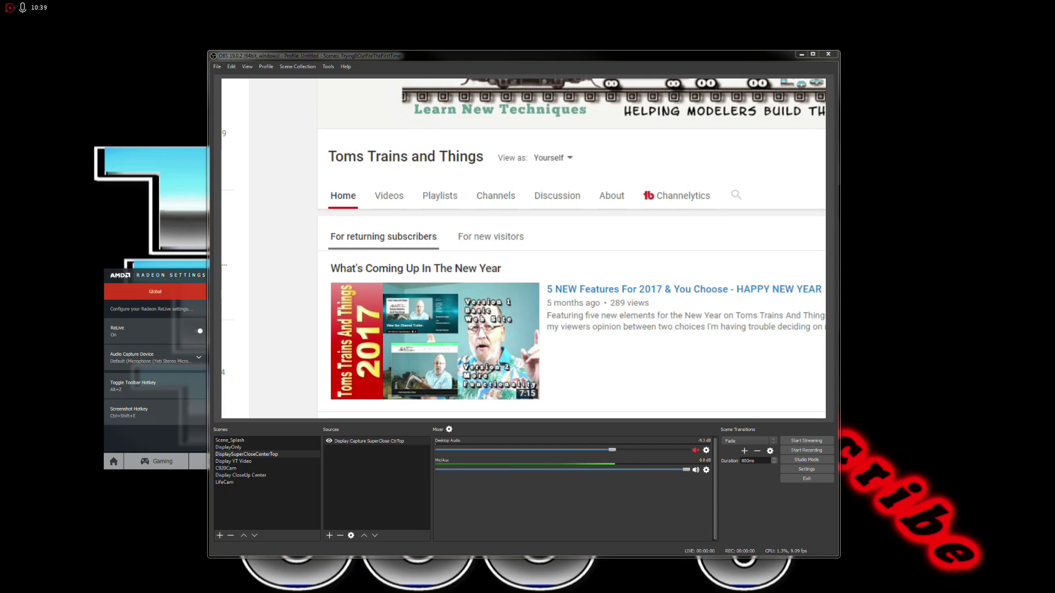
{"action": "scroll", "coordinate": [571, 247], "scroll_direction": "down", "scroll_amount": 2}
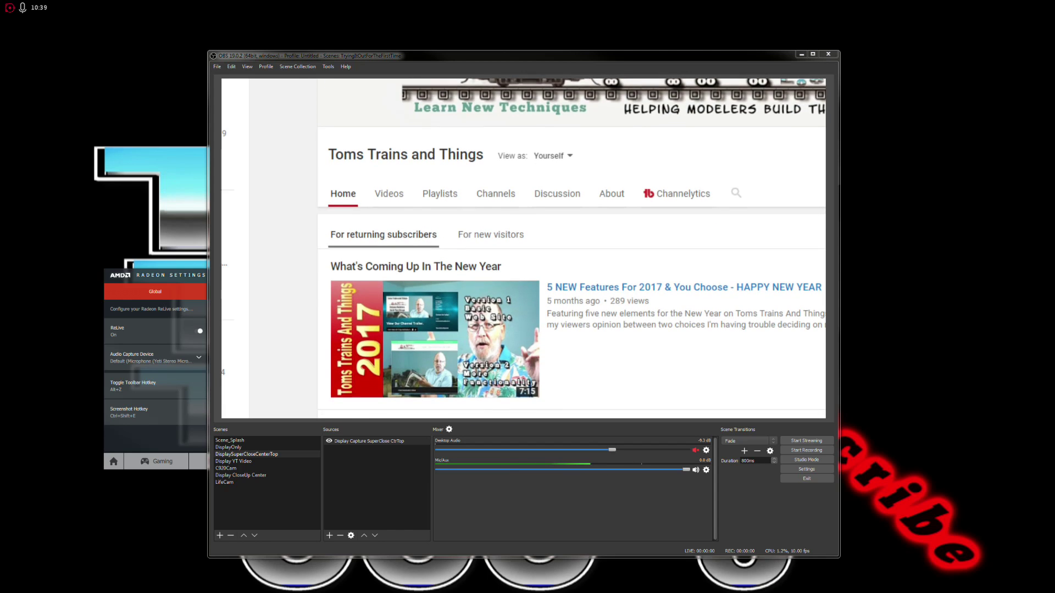
{"action": "scroll", "coordinate": [572, 247], "scroll_direction": "up", "scroll_amount": 1}
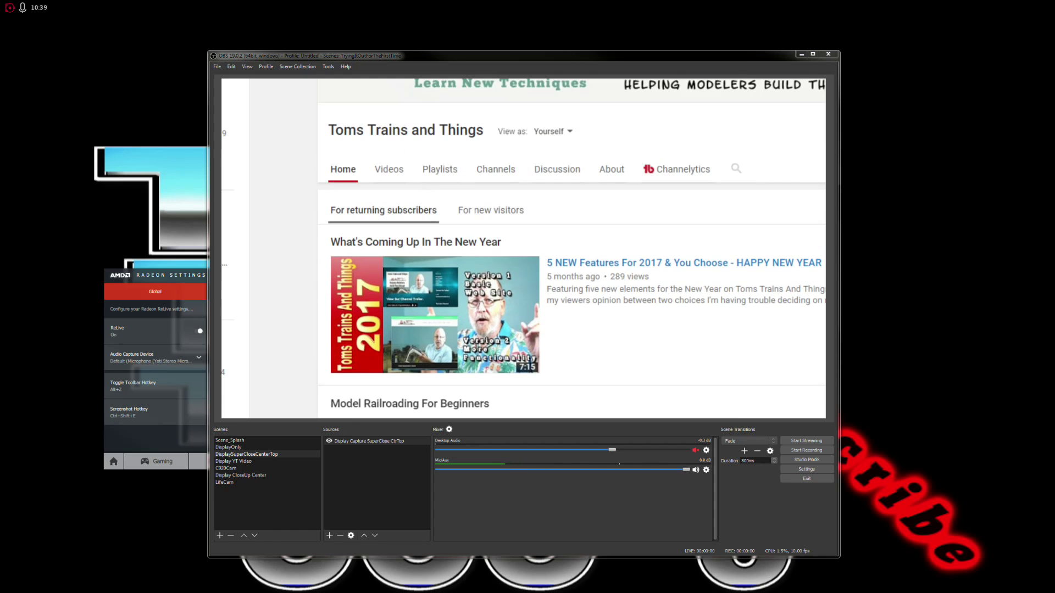
{"action": "scroll", "coordinate": [571, 247], "scroll_direction": "up", "scroll_amount": 4}
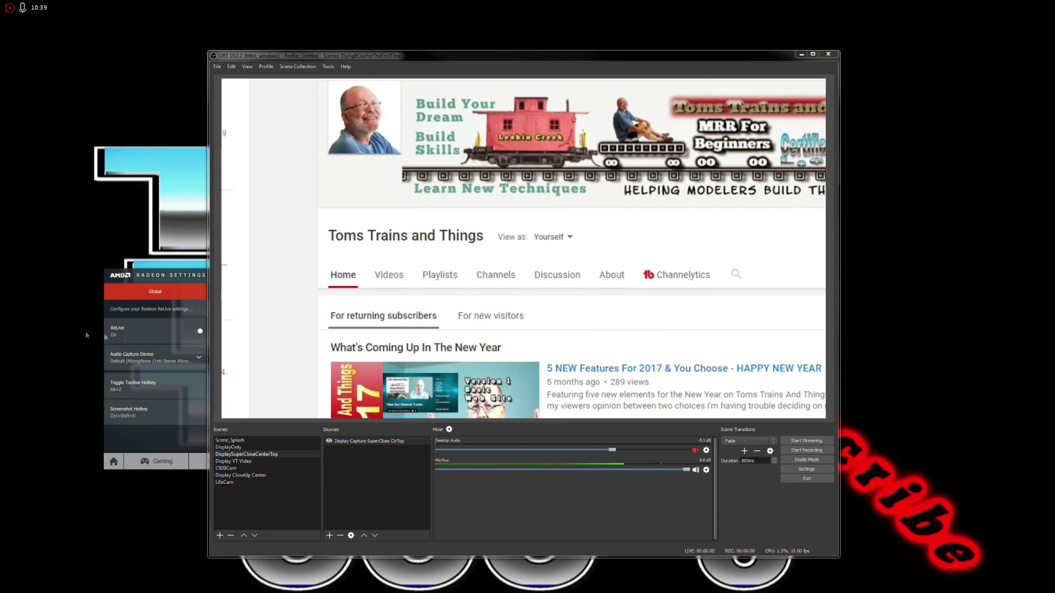
Bring the AMD Radeon Settings window to the front to view its ReLive global recording options
{"action": "left_click", "coordinate": [496, 517]}
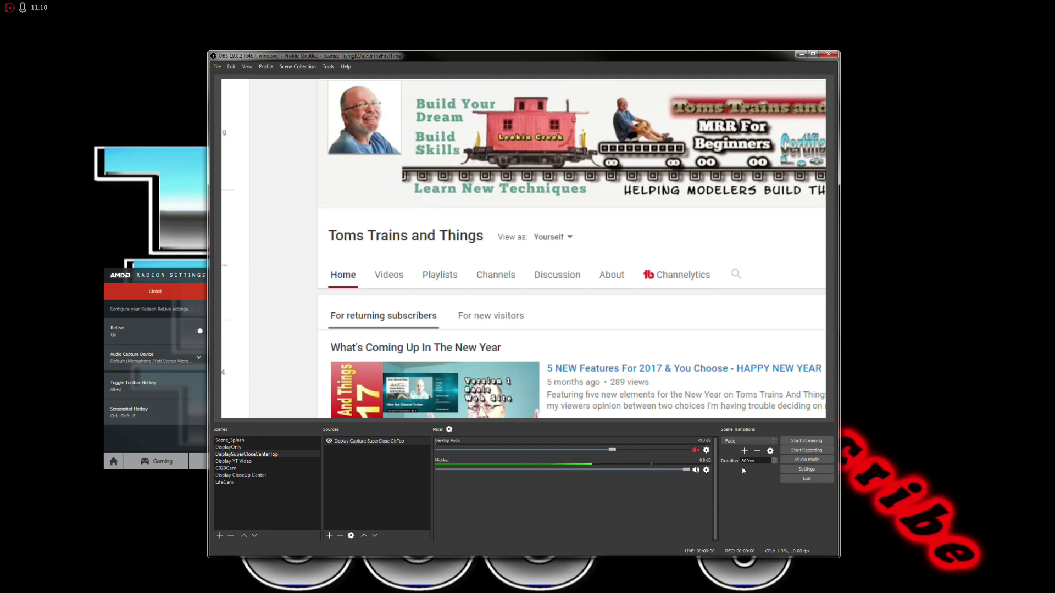
{"action": "left_click", "coordinate": [151, 279]}
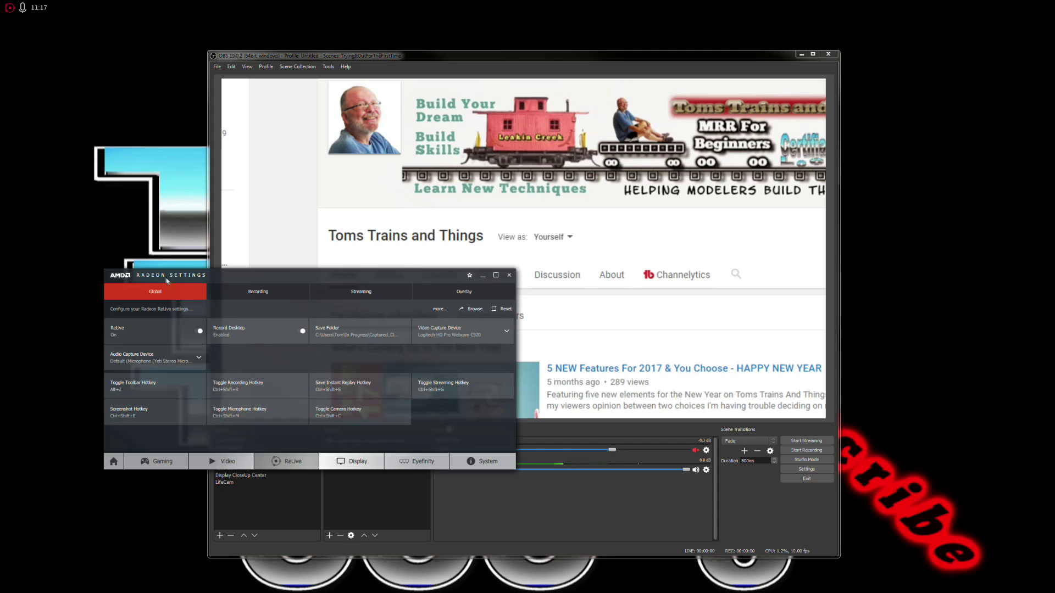
{"action": "left_click", "coordinate": [235, 272]}
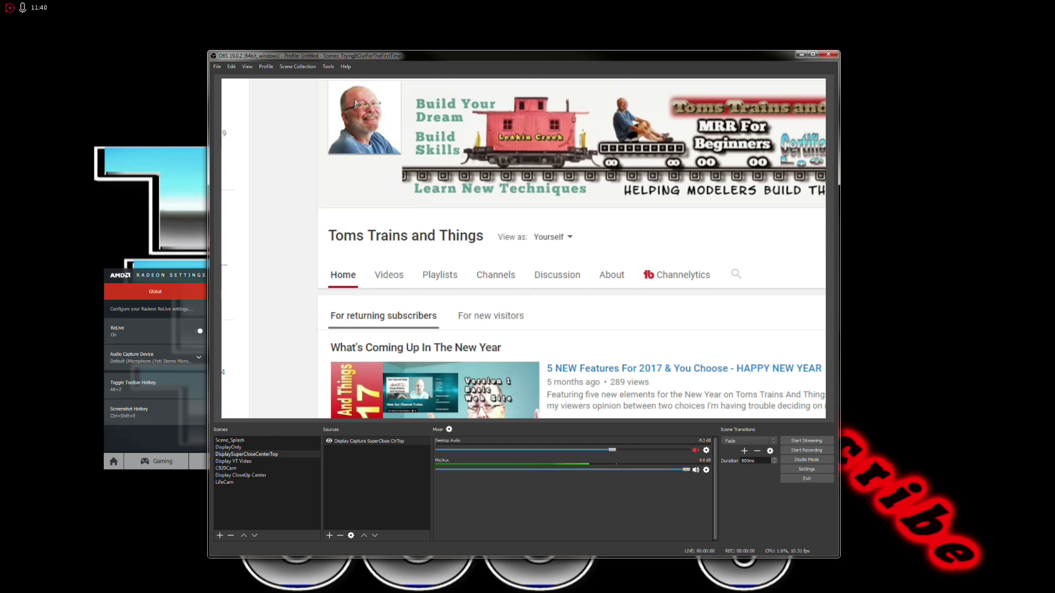
Look over the available tools and switch to the DuplicateForWebShots scene collection
{"action": "left_click", "coordinate": [328, 67]}
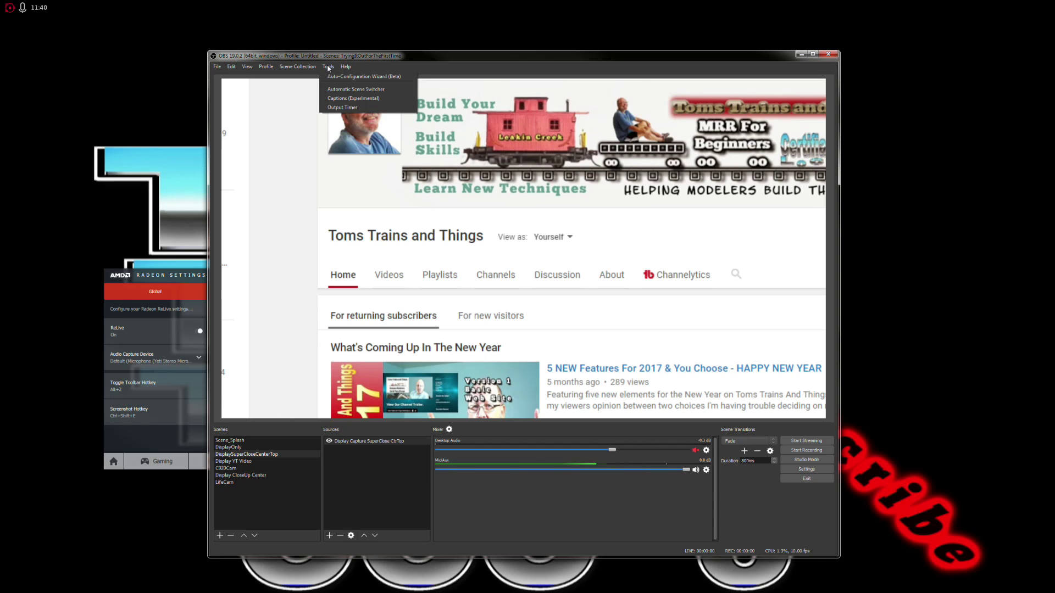
{"action": "mouse_move", "coordinate": [306, 71]}
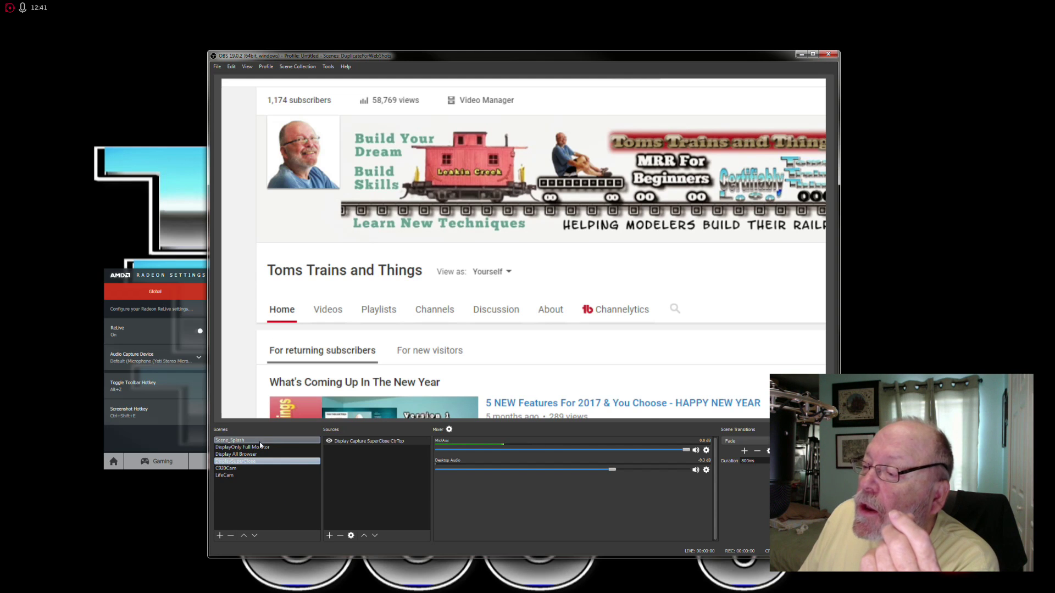
Preview Scene_Splash, DisplayOnly Full Monitor, Display All Browser, DisplaySuperClose and C920Cam in turn, and return to Display All Browser
{"action": "left_click", "coordinate": [233, 440]}
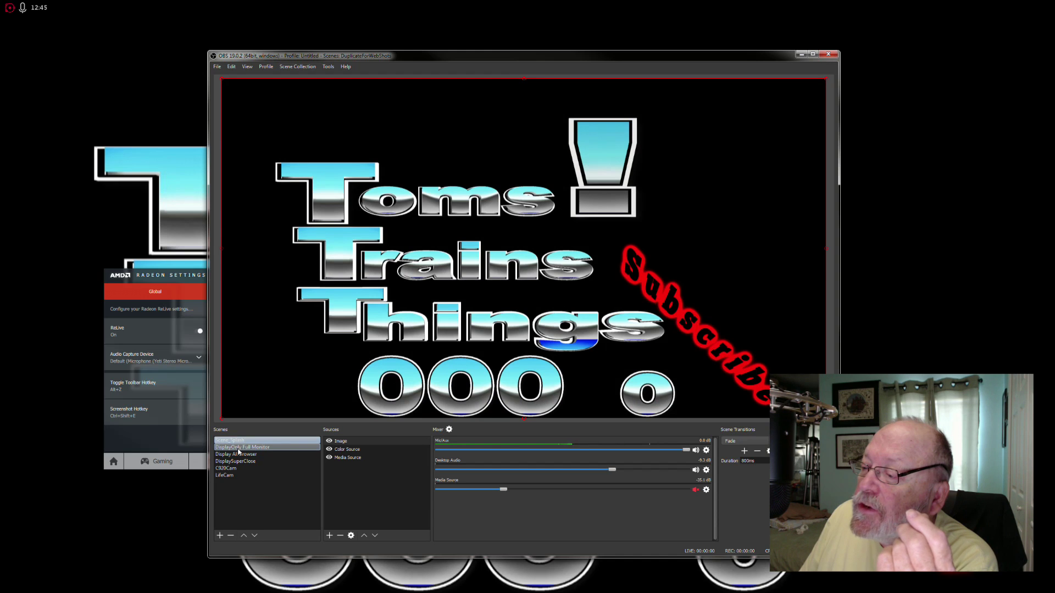
{"action": "left_click", "coordinate": [270, 448]}
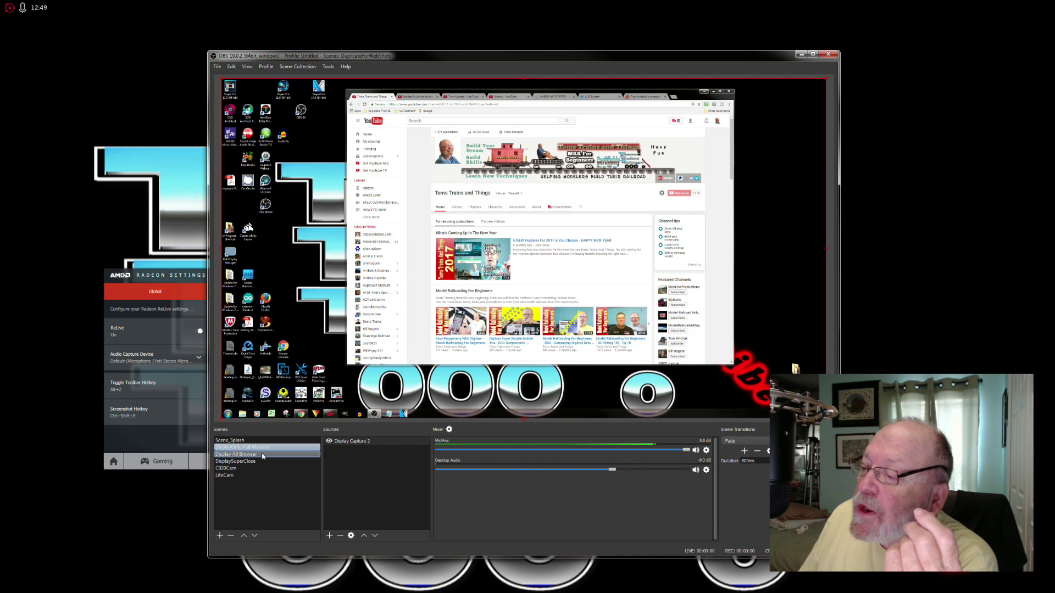
{"action": "left_click", "coordinate": [262, 456]}
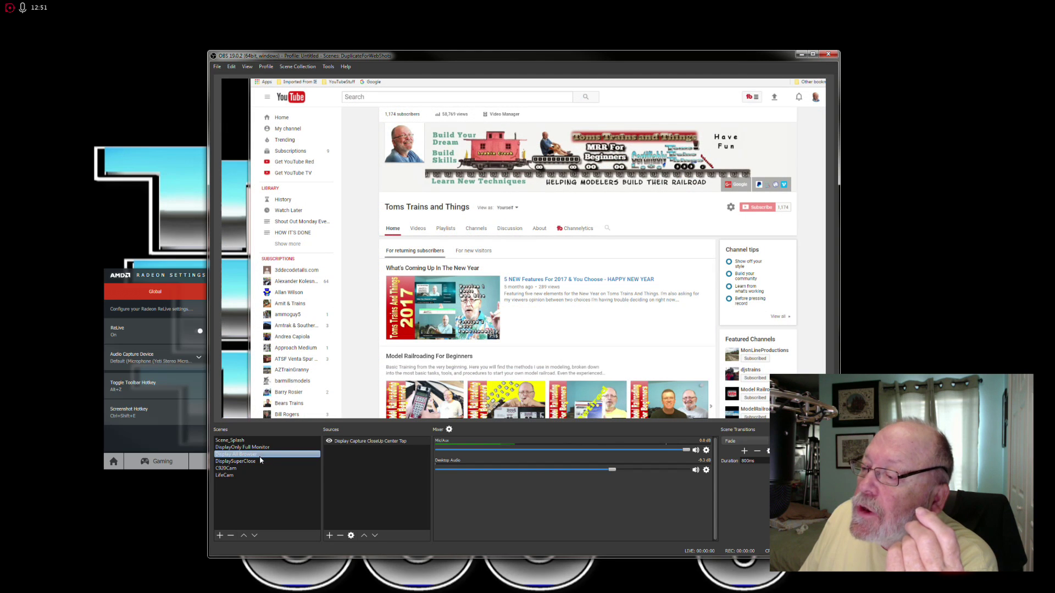
{"action": "left_click", "coordinate": [259, 461]}
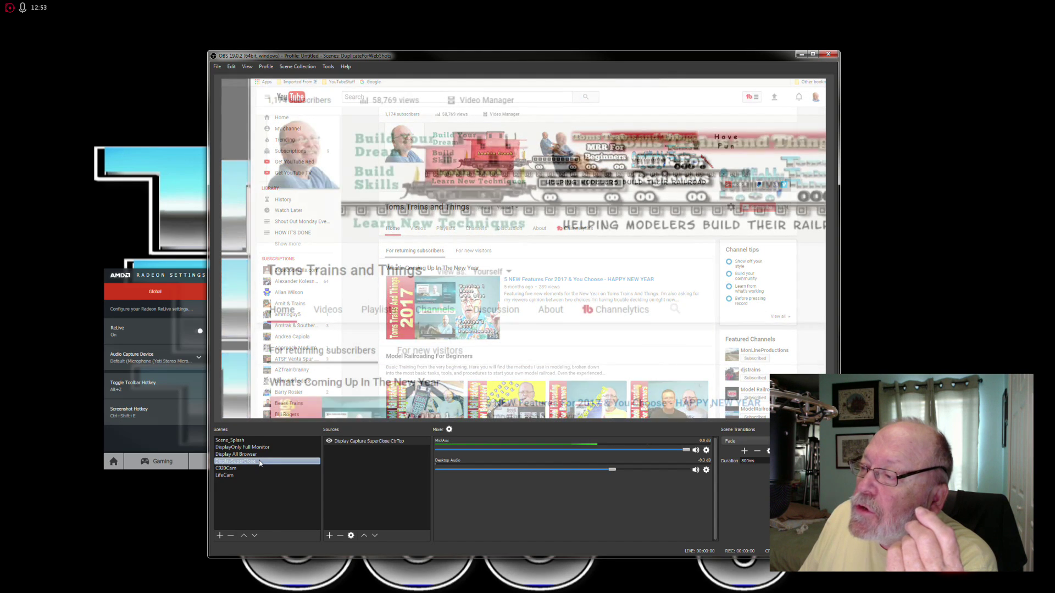
{"action": "left_click", "coordinate": [255, 468]}
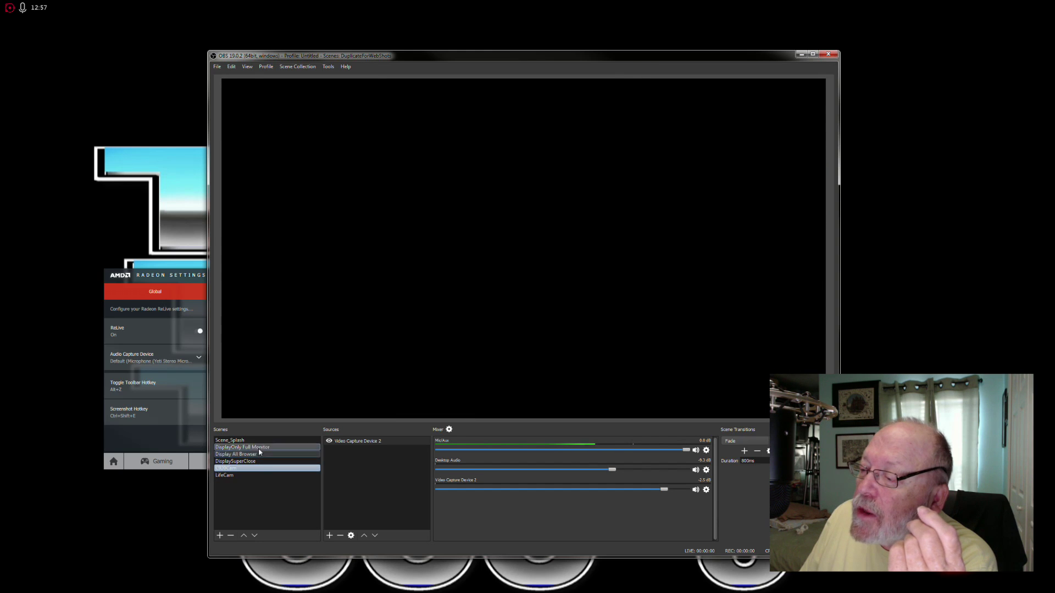
{"action": "left_click", "coordinate": [260, 454]}
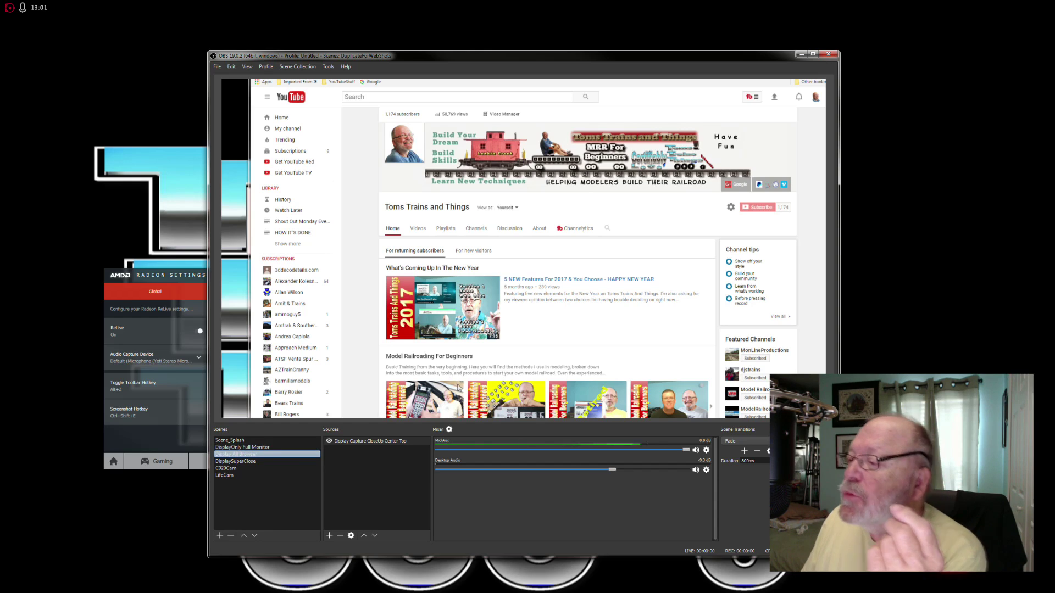
Reposition and enlarge the display capture in the Display All Browser scene so the channel page fills the canvas width
{"action": "left_click_drag", "start_coordinate": [550, 263], "coordinate": [273, 360]}
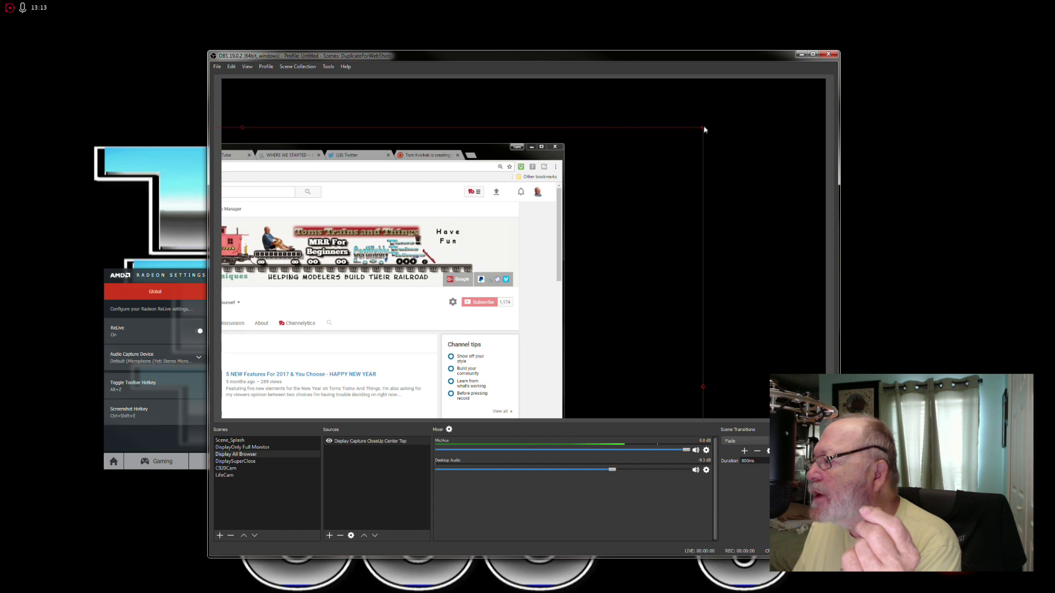
{"action": "left_click_drag", "start_coordinate": [703, 132], "coordinate": [599, 248]}
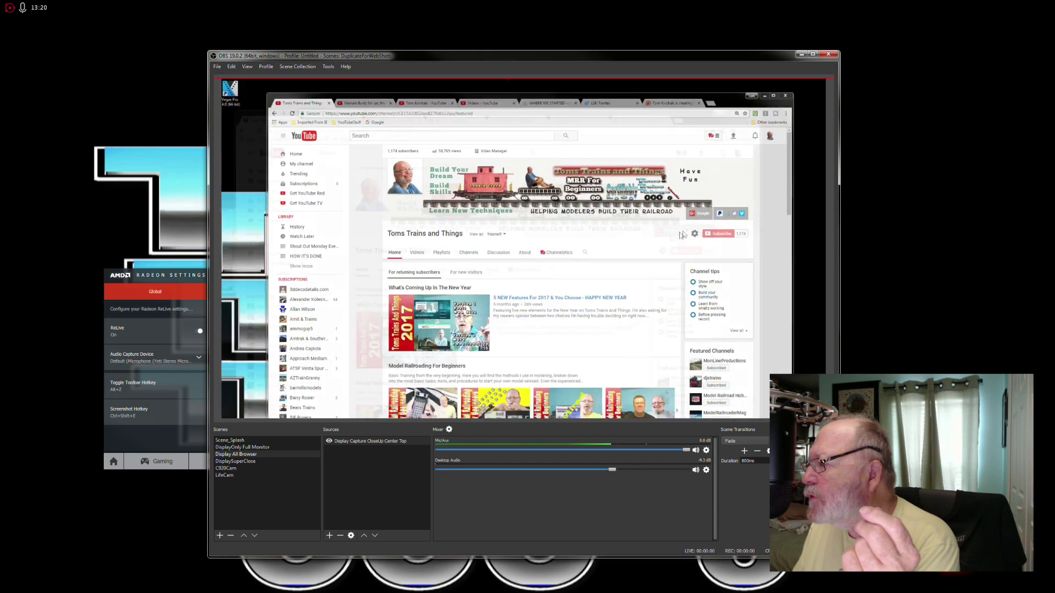
{"action": "left_click_drag", "start_coordinate": [681, 235], "coordinate": [467, 321]}
{"action": "left_click_drag", "start_coordinate": [621, 179], "coordinate": [950, 65]}
{"action": "left_click_drag", "start_coordinate": [694, 142], "coordinate": [747, 143]}
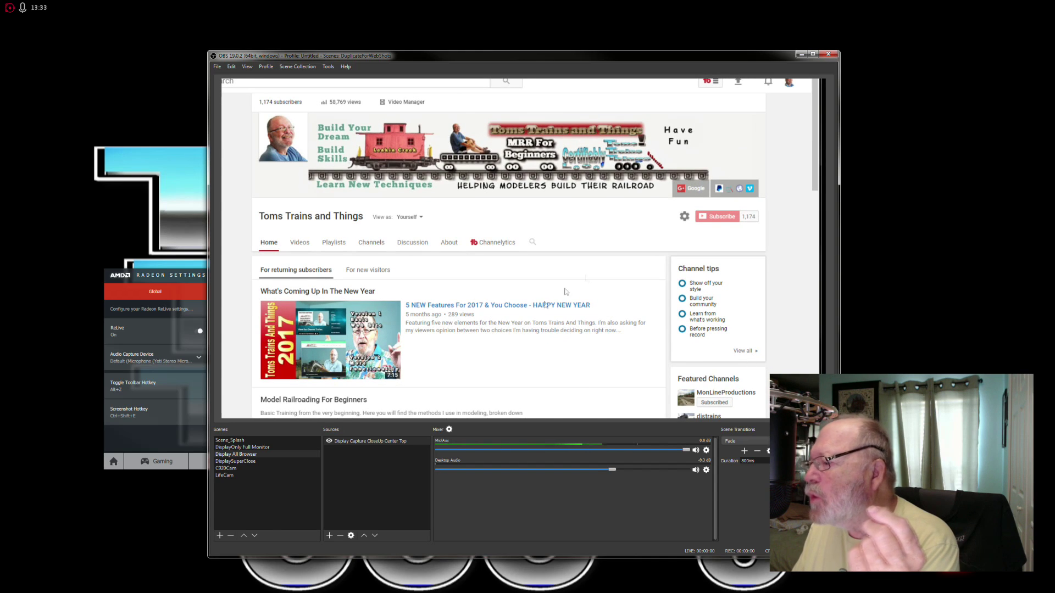
Compare the display capture sources used by the Display All Browser and DisplaySuperClose scenes
{"action": "left_click", "coordinate": [260, 461]}
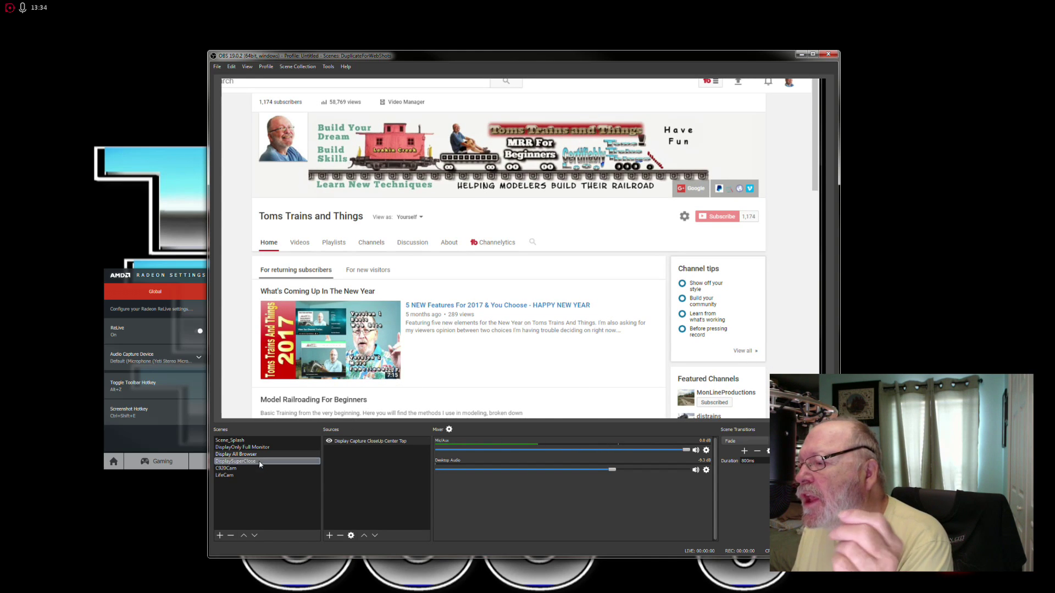
{"action": "left_click", "coordinate": [372, 441]}
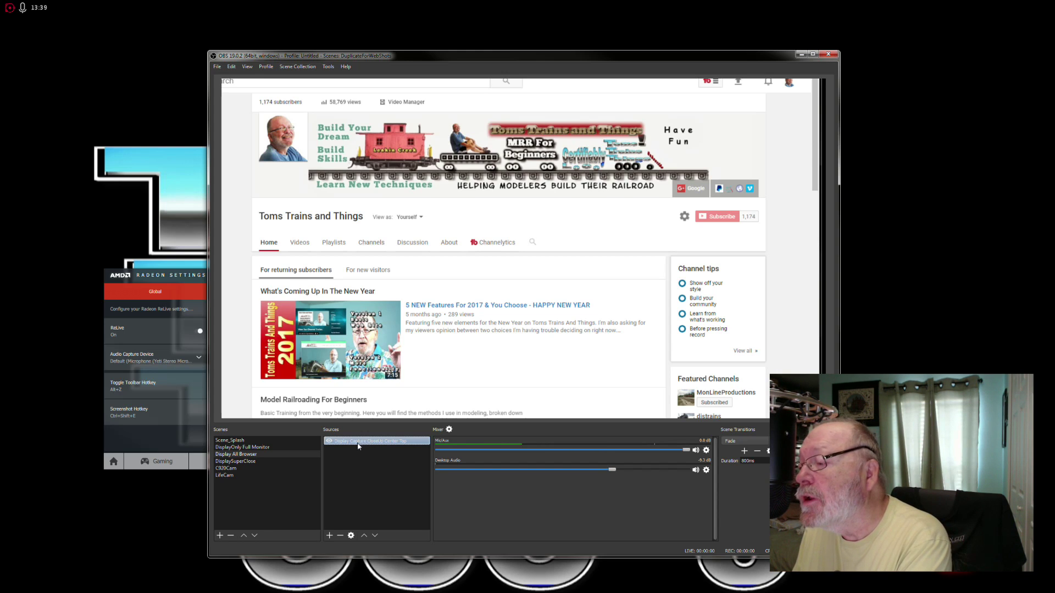
{"action": "left_click", "coordinate": [248, 454]}
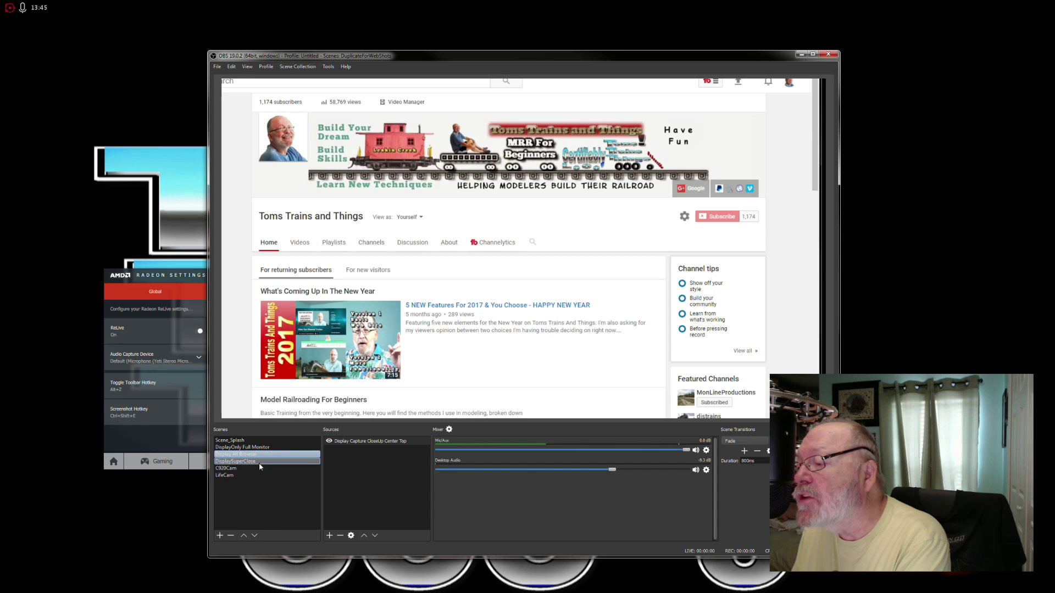
{"action": "left_click", "coordinate": [259, 462]}
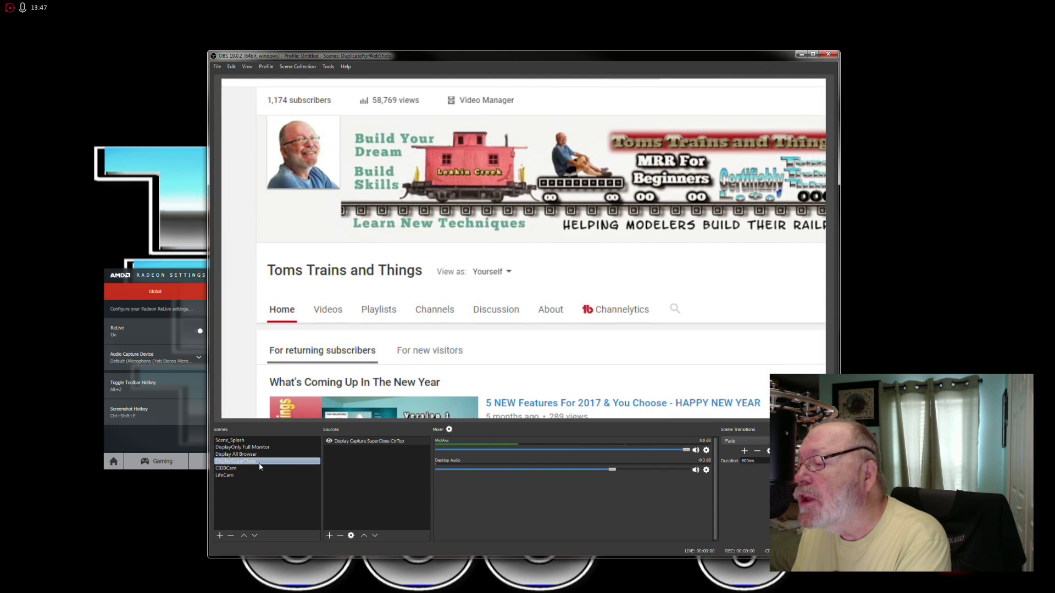
{"action": "left_click", "coordinate": [374, 443]}
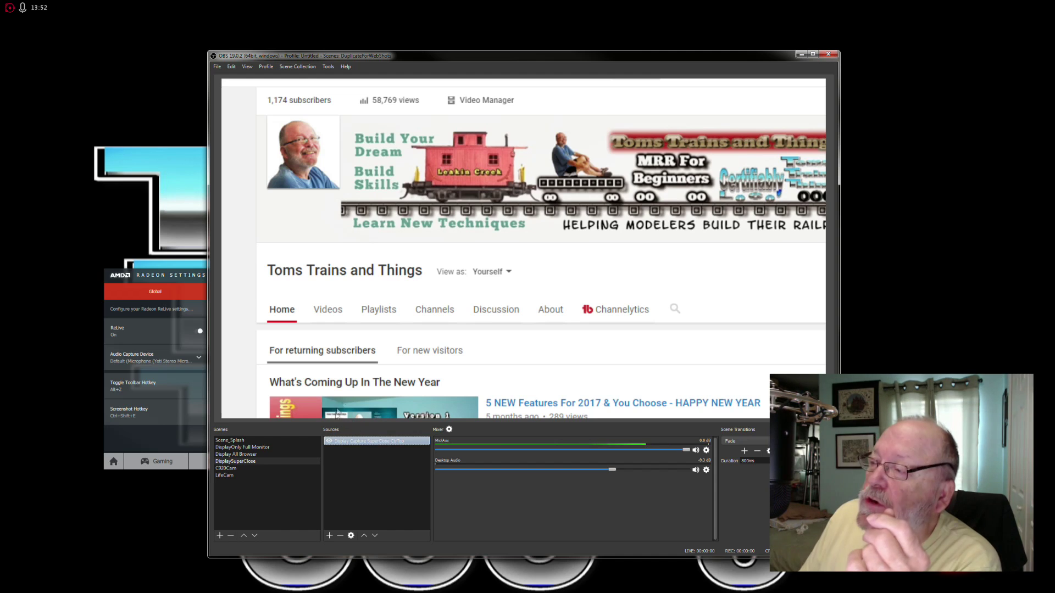
Switch through the TryingItOutForTheFirstTime, ShowingScreenNot_YT and DuplicateForWebShots scene collections, and return to TryingItOutForTheFirstTime
{"action": "left_click", "coordinate": [298, 67]}
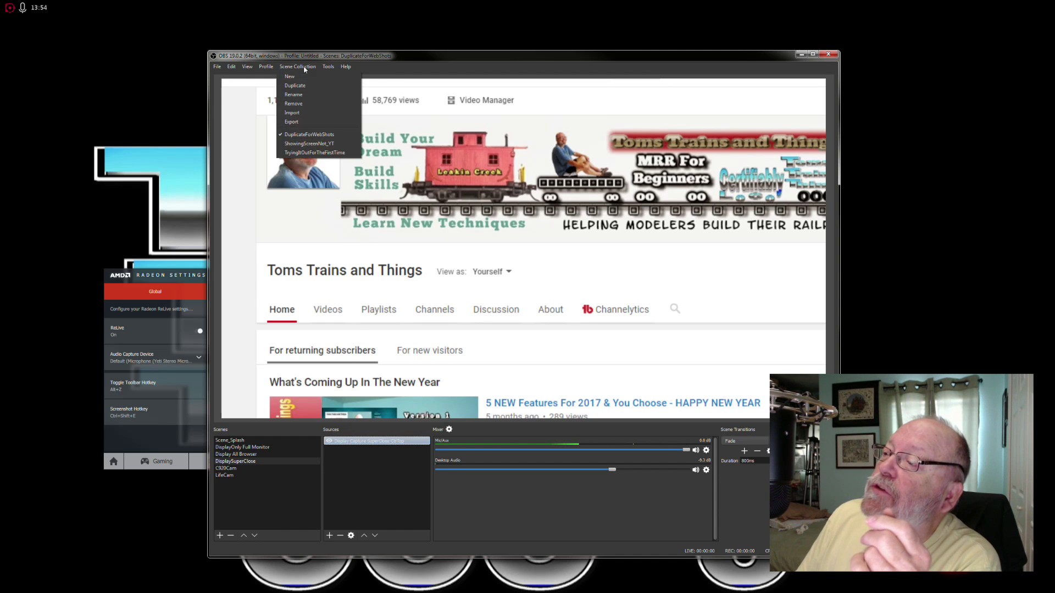
{"action": "left_click", "coordinate": [295, 152]}
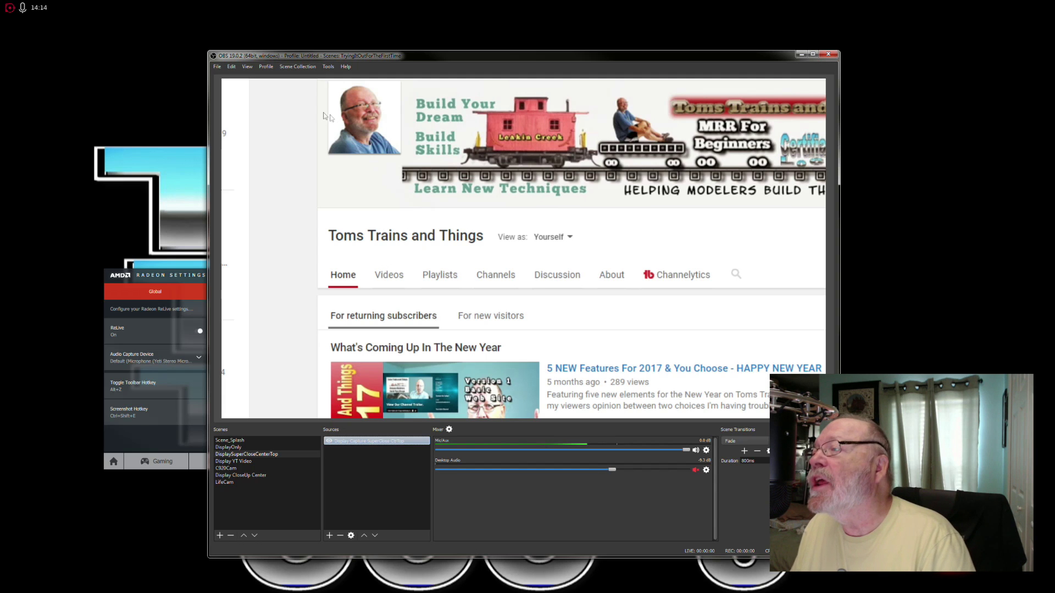
{"action": "left_click", "coordinate": [296, 67]}
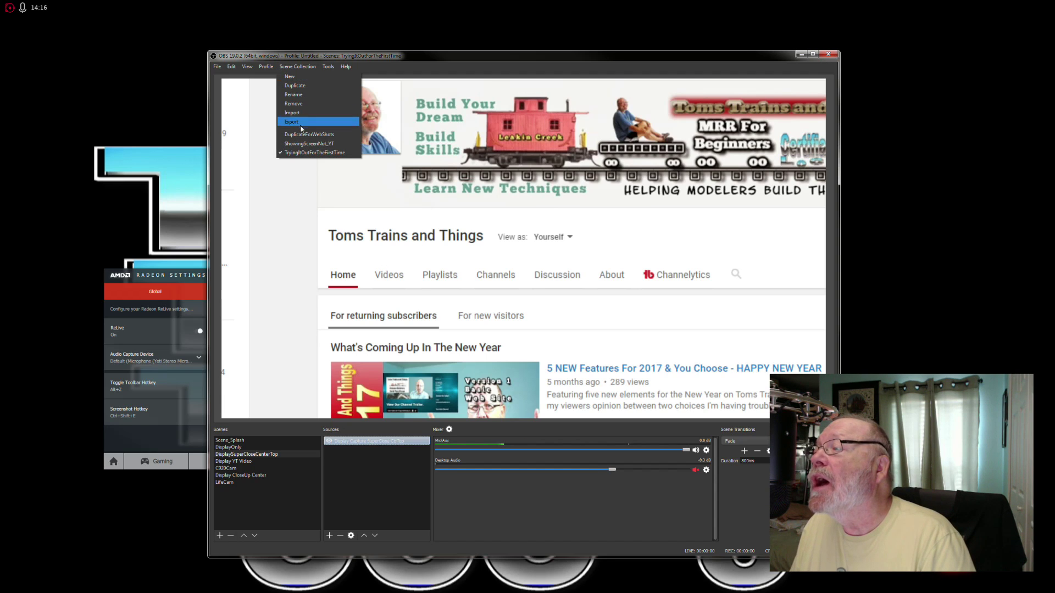
{"action": "key", "text": "Escape"}
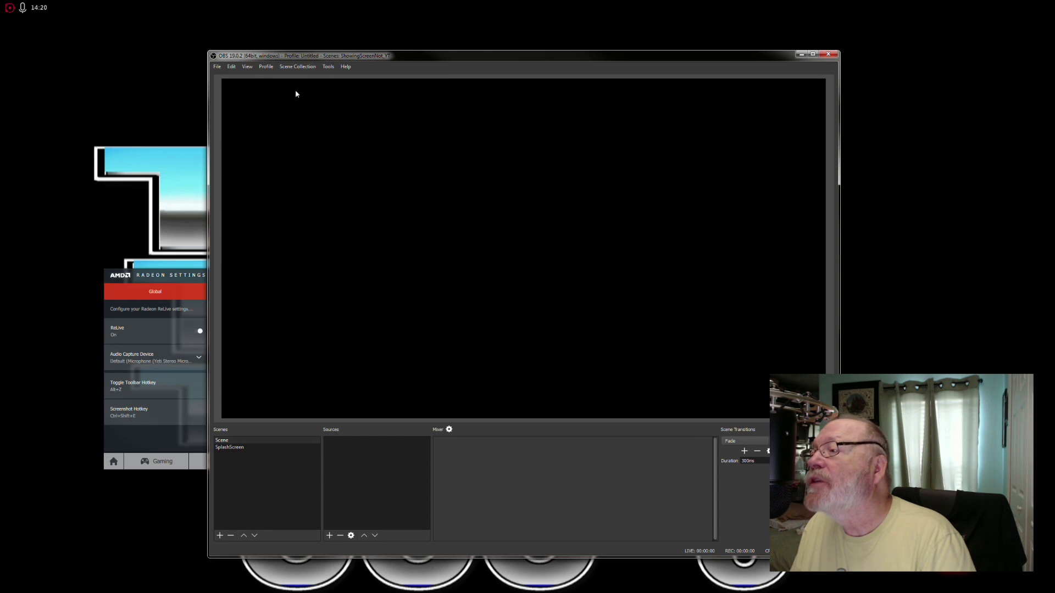
{"action": "left_click", "coordinate": [303, 66]}
{"action": "left_click", "coordinate": [300, 137]}
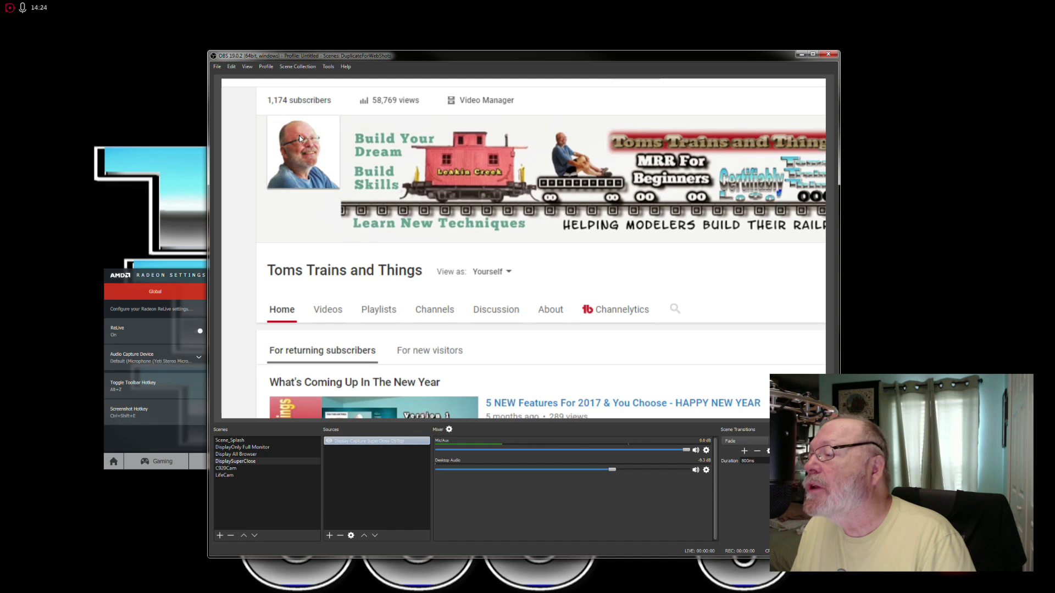
{"action": "left_click", "coordinate": [298, 66]}
{"action": "left_click", "coordinate": [289, 154]}
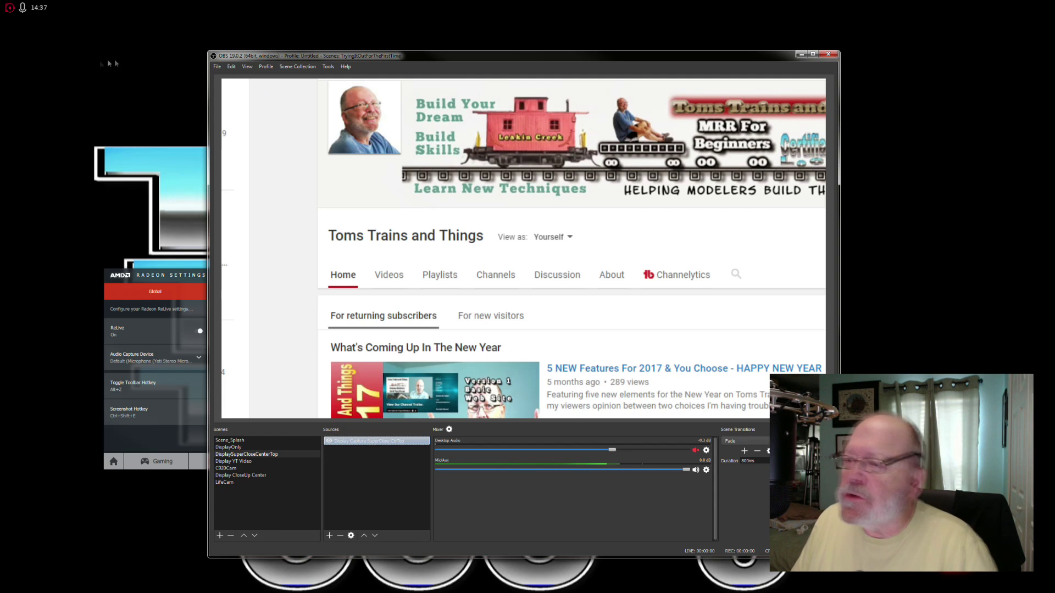
Bring the AMD Radeon Settings window to the front and shift it slightly away from the OBS window
{"action": "left_click", "coordinate": [172, 278]}
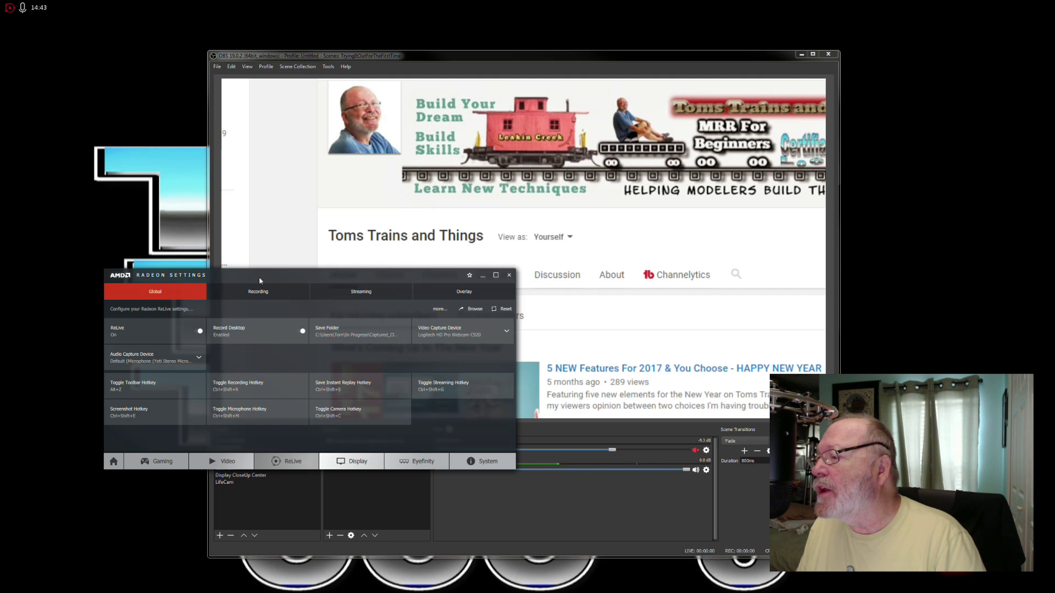
{"action": "left_click_drag", "start_coordinate": [259, 280], "coordinate": [229, 278]}
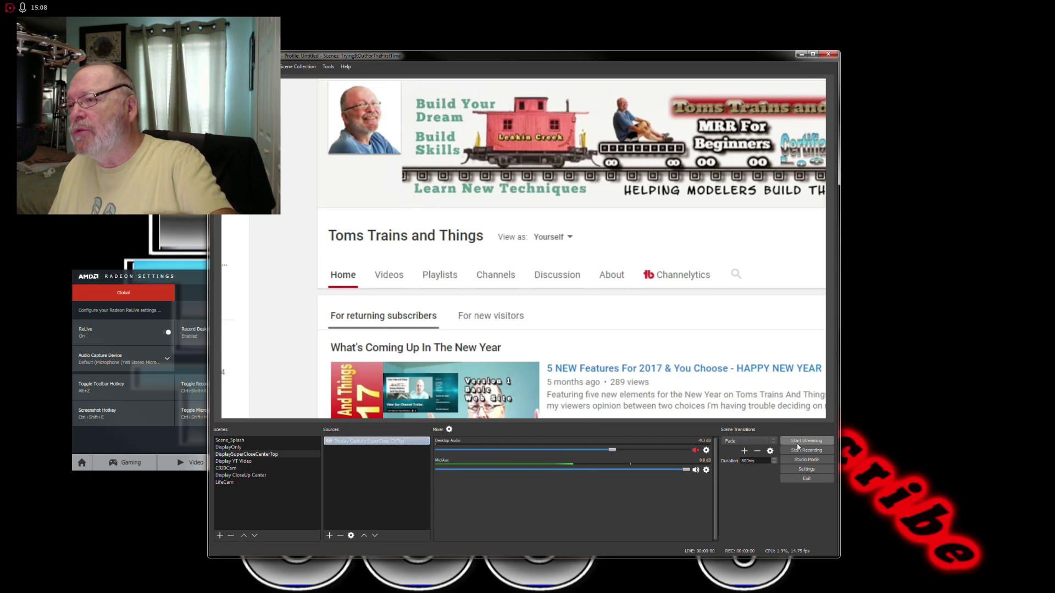
Show Scene_Splash and unmute its Media Source, muting and unmuting Mic/Aux to demonstrate the mixer
{"action": "left_click", "coordinate": [246, 446]}
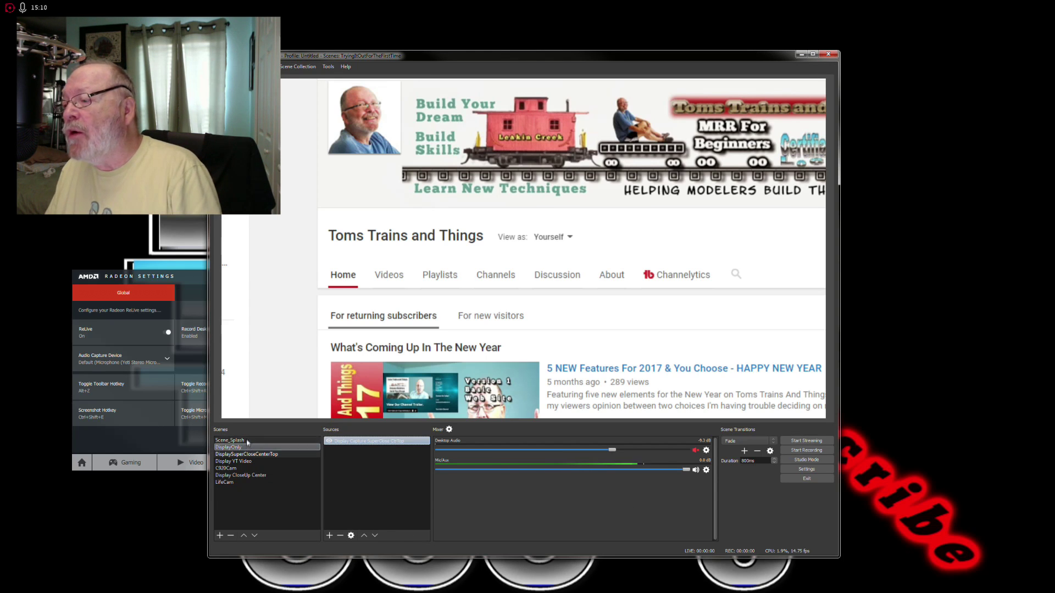
{"action": "left_click", "coordinate": [247, 441]}
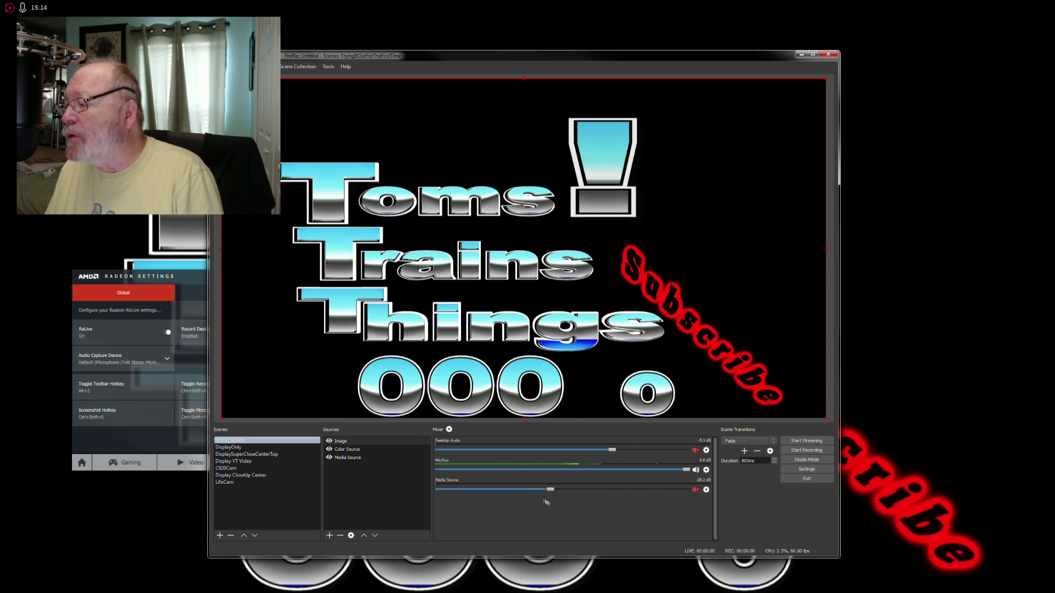
{"action": "left_click", "coordinate": [696, 489]}
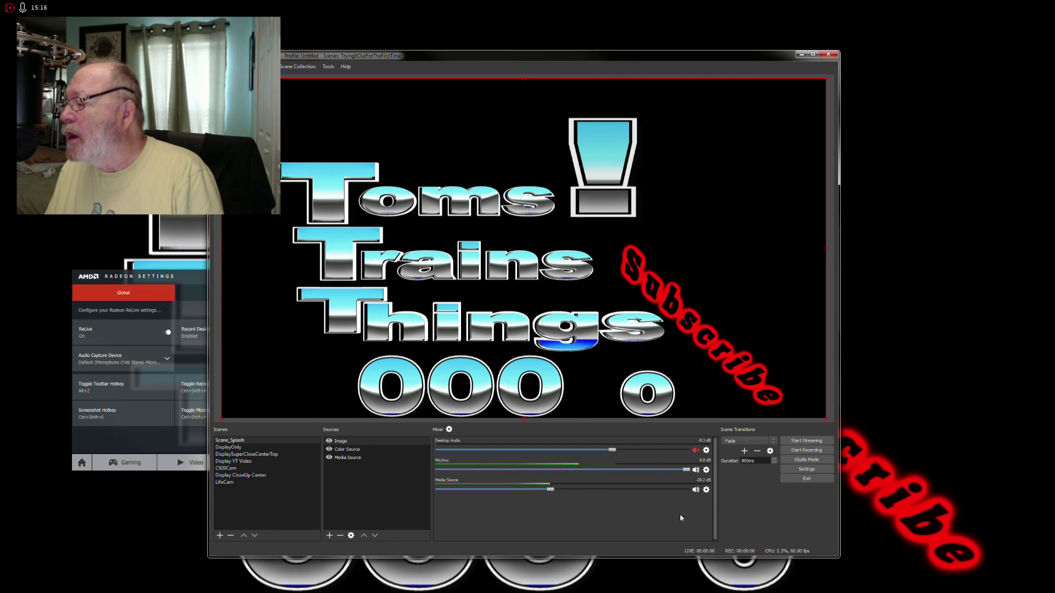
{"action": "left_click", "coordinate": [695, 470]}
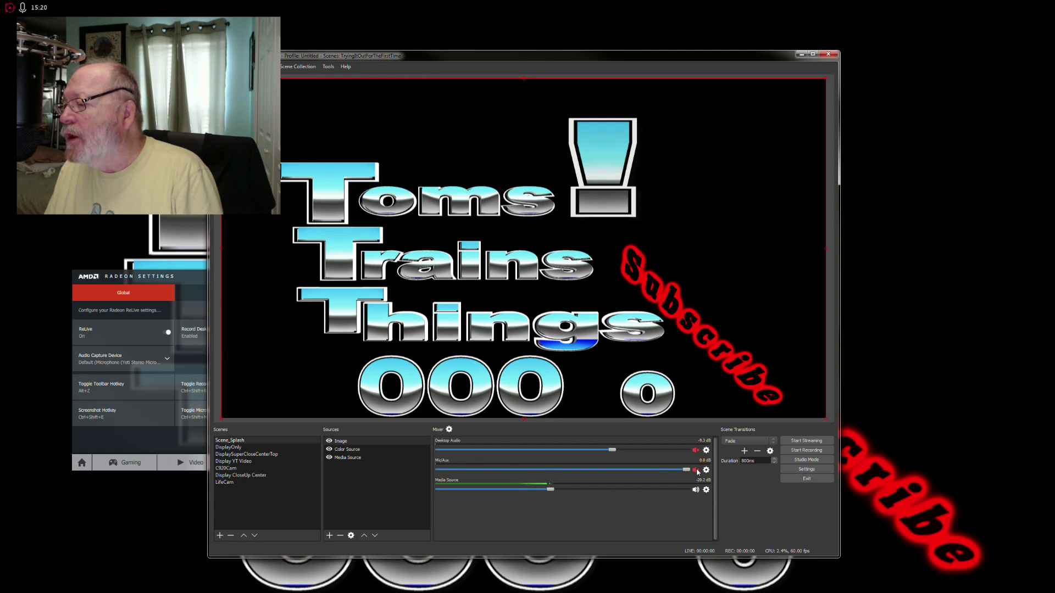
{"action": "left_click", "coordinate": [695, 470]}
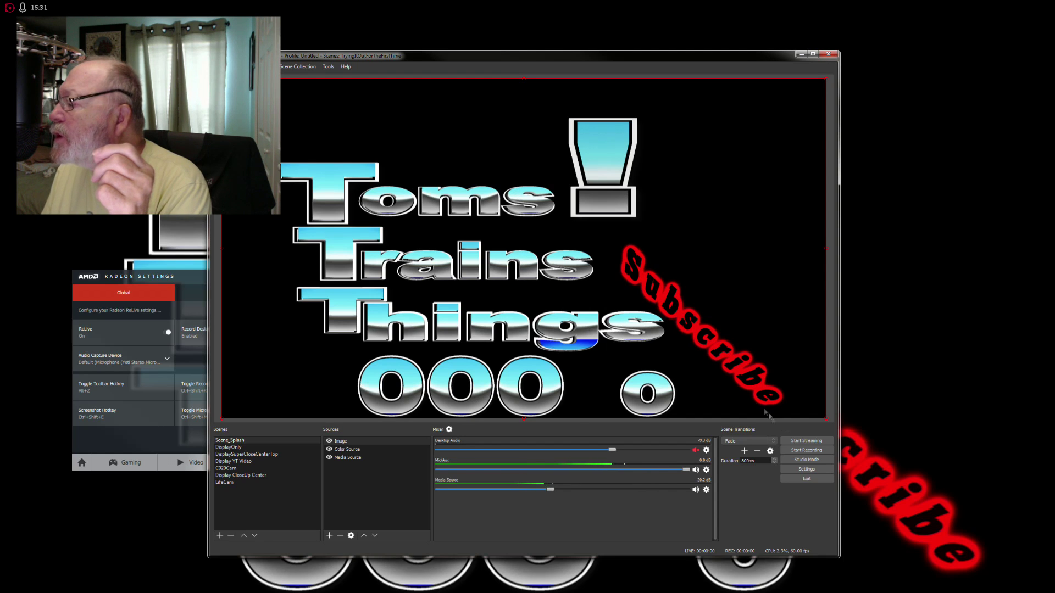
Preview Scene_Splash and DisplaySuperCloseCenterTop, and show DisplayOnly to point out the clock area of the captured desktop
{"action": "left_click", "coordinate": [273, 448]}
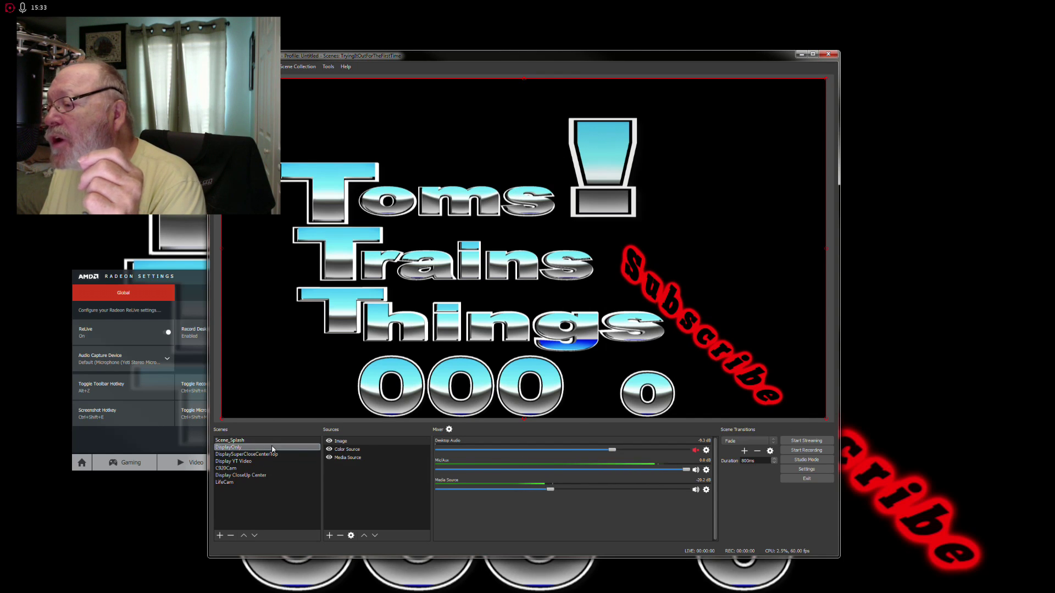
{"action": "left_click", "coordinate": [266, 441]}
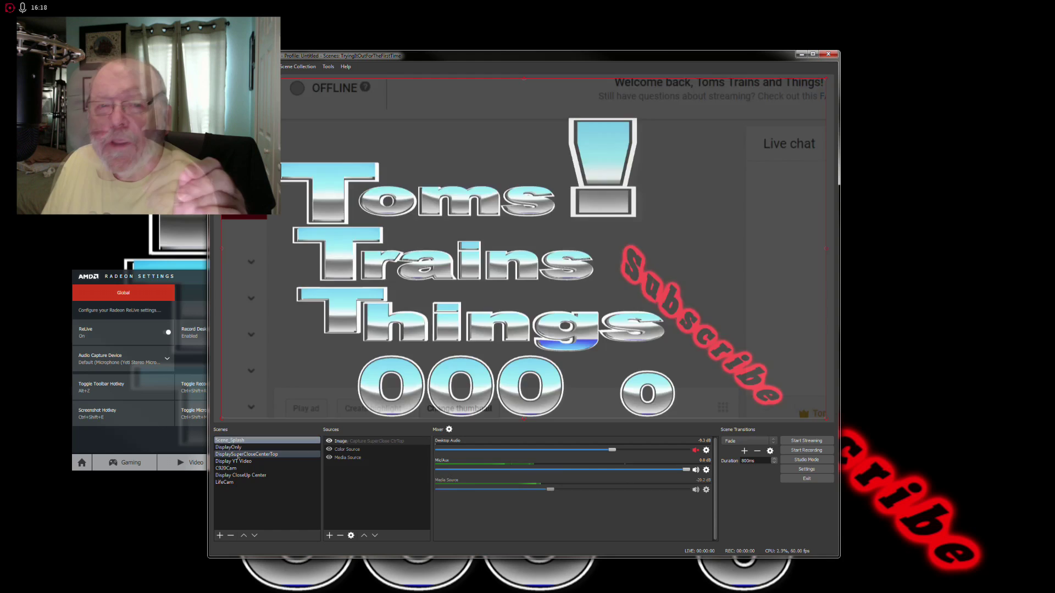
{"action": "left_click", "coordinate": [238, 454]}
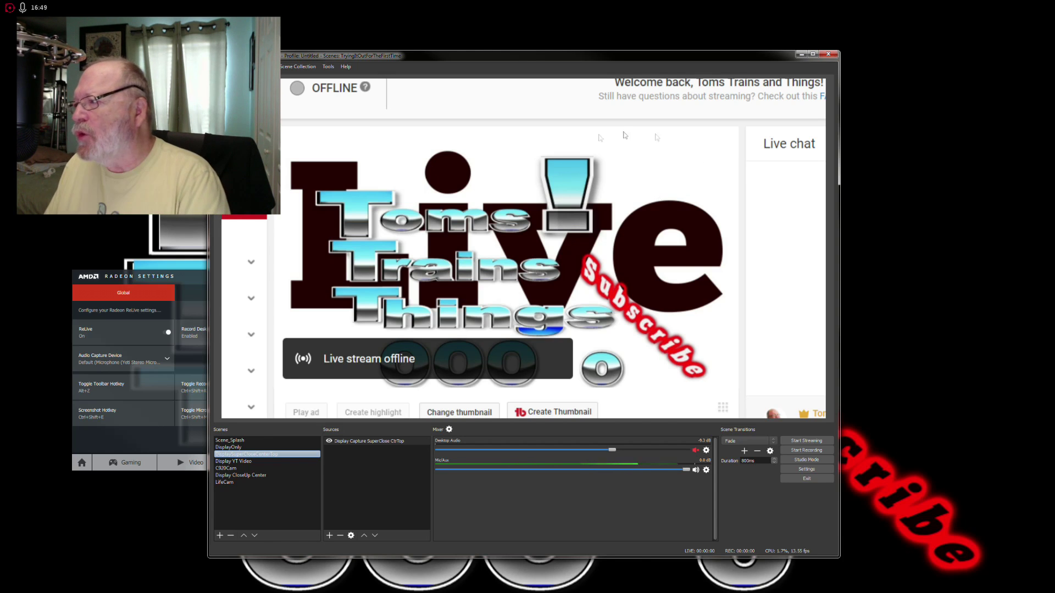
{"action": "left_click", "coordinate": [229, 447]}
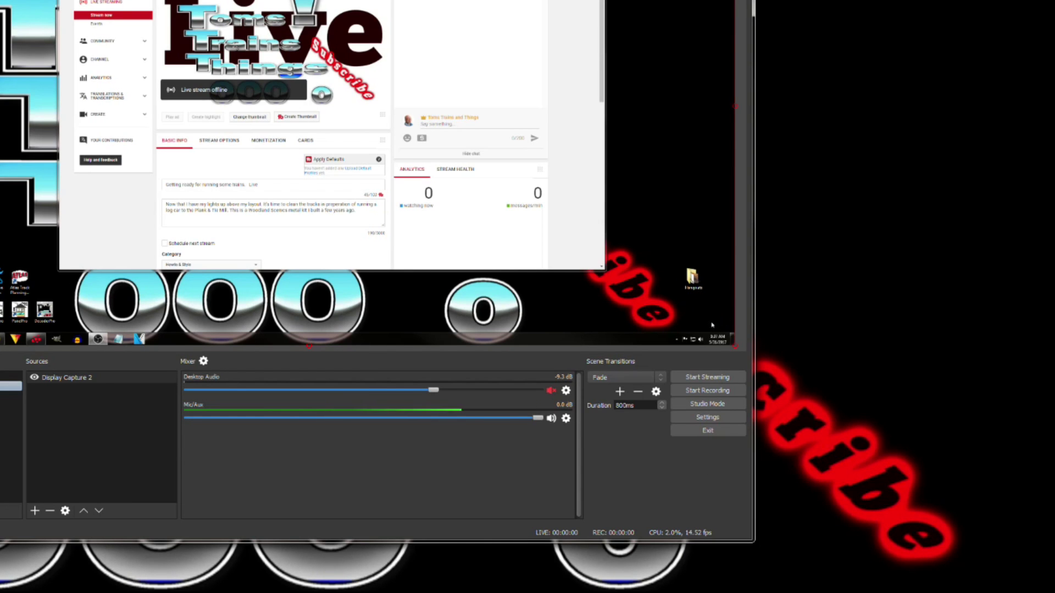
{"action": "left_click", "coordinate": [702, 340]}
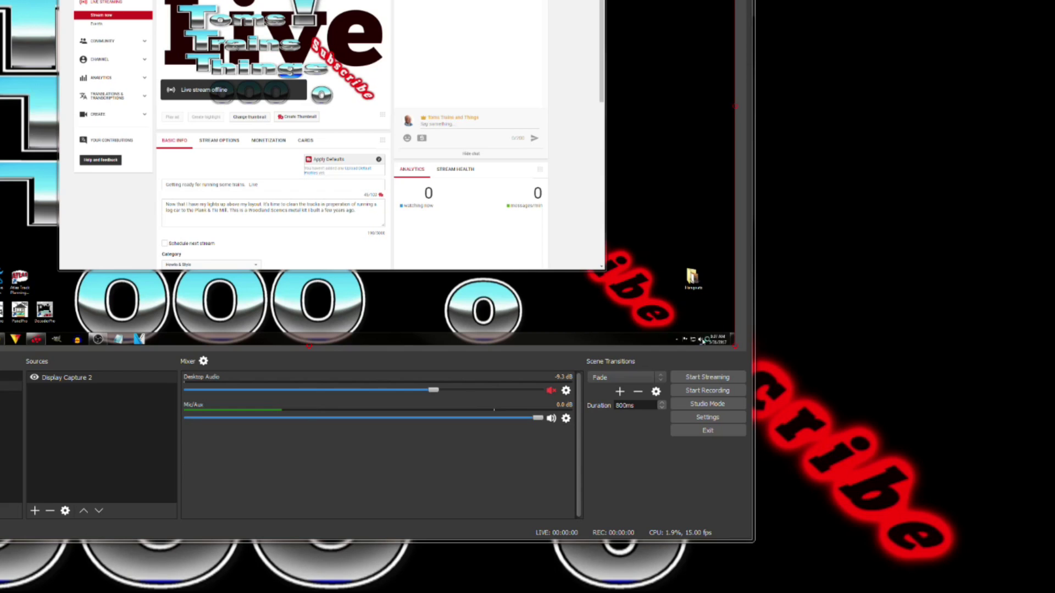